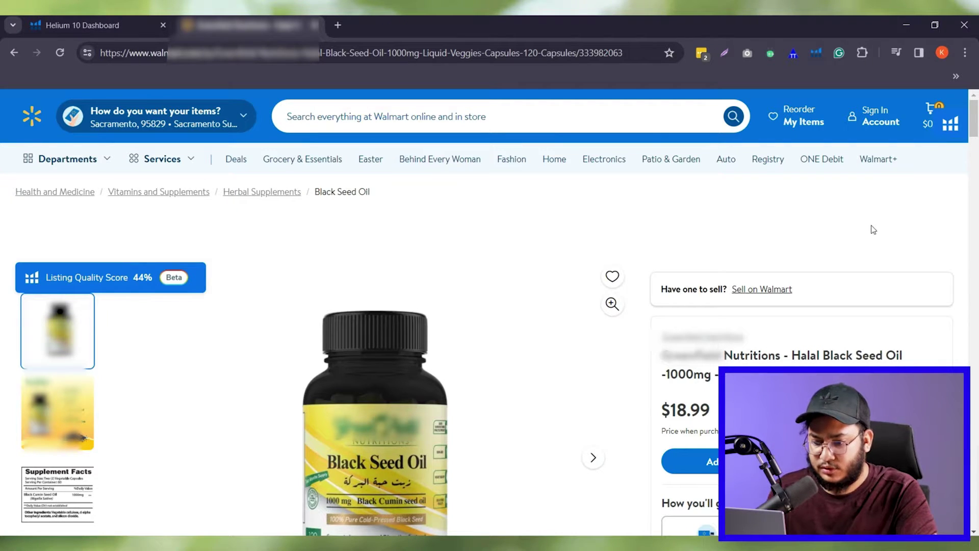
Step: Review the Halal Black Seed Oil listing's Product details and Specifications, highlighting key lines
scroll(105, 321, down, 10)
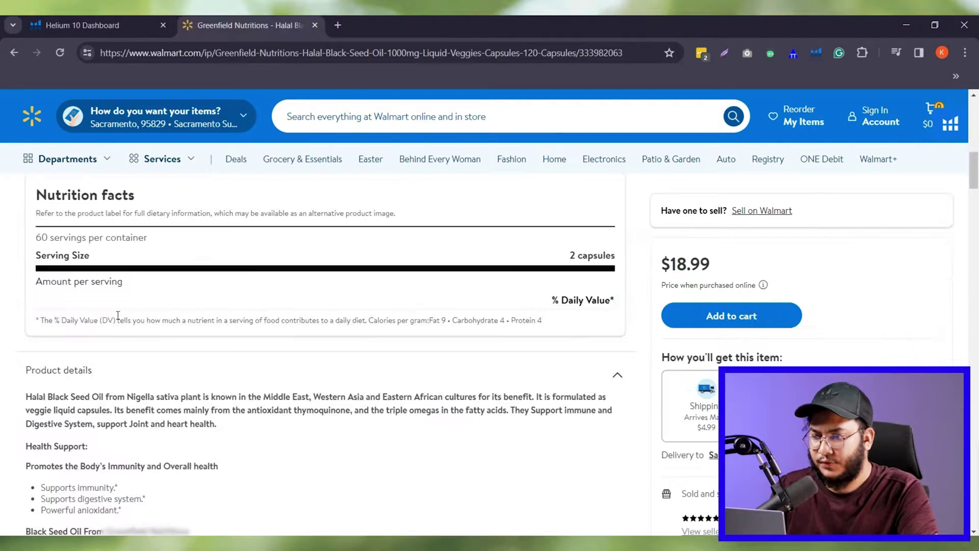
scroll(82, 352, down, 1)
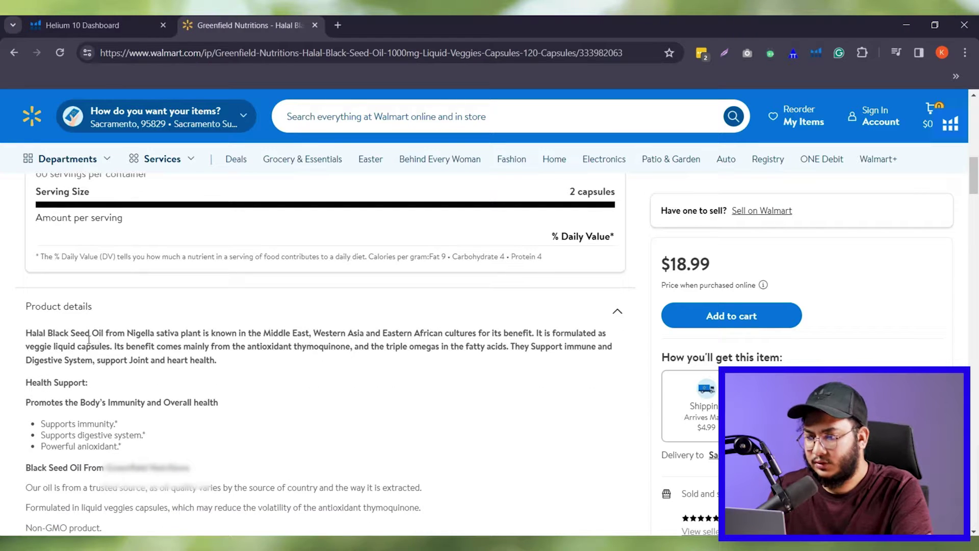
drag(26, 306, 139, 312)
scroll(217, 324, down, 6)
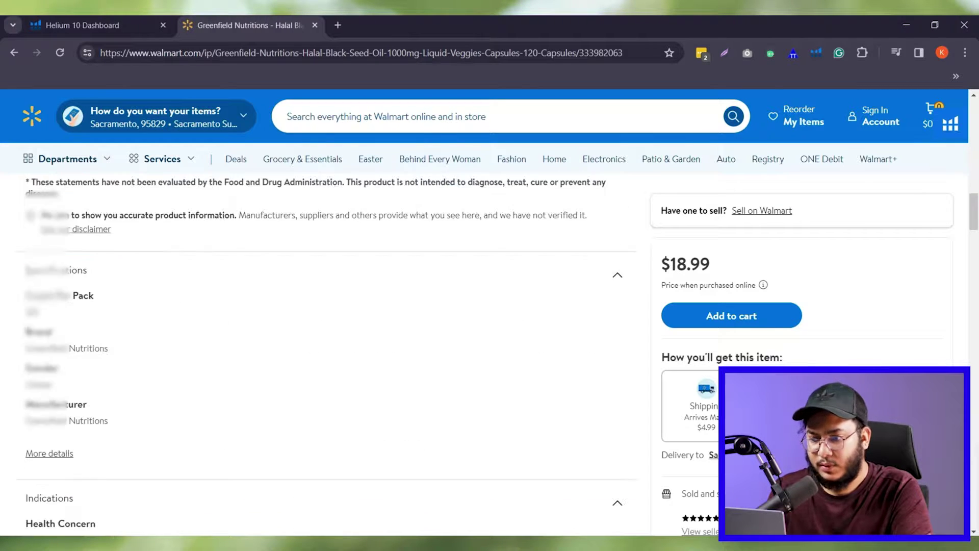
drag(26, 270, 105, 277)
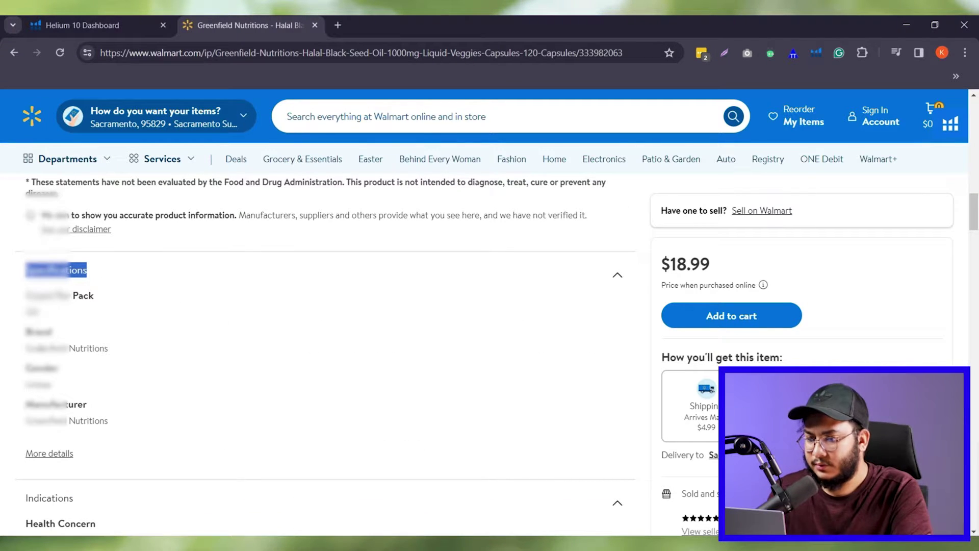
scroll(137, 354, down, 5)
scroll(230, 315, up, 2)
scroll(249, 317, down, 2)
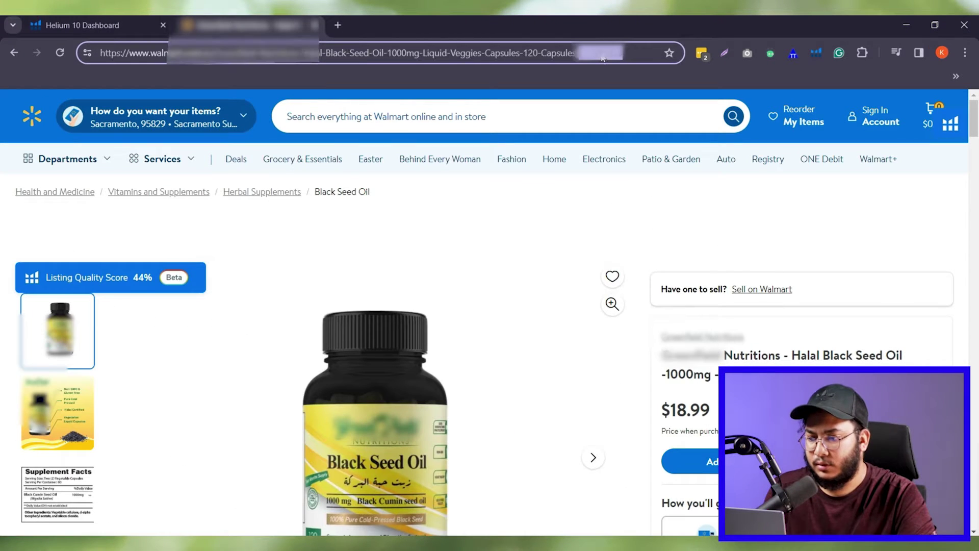
Step: Open Helium 10's Cerebro tool in a new tab from the Tools menu
click(56, 25)
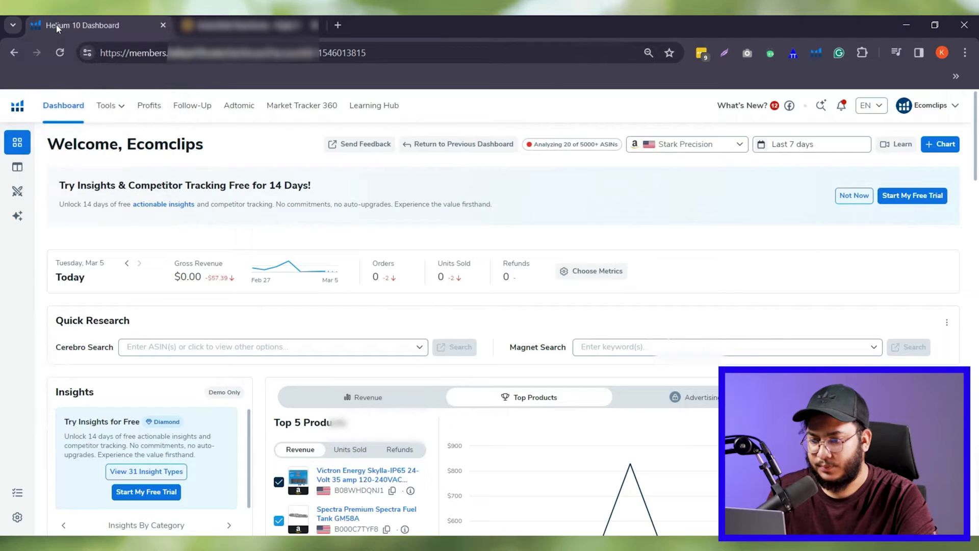
click(108, 105)
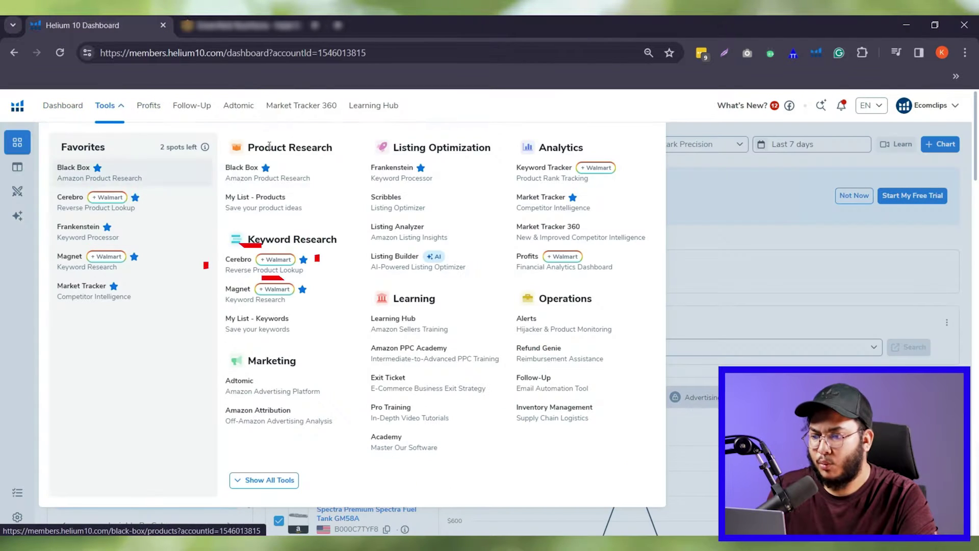
middle_click(237, 261)
click(236, 26)
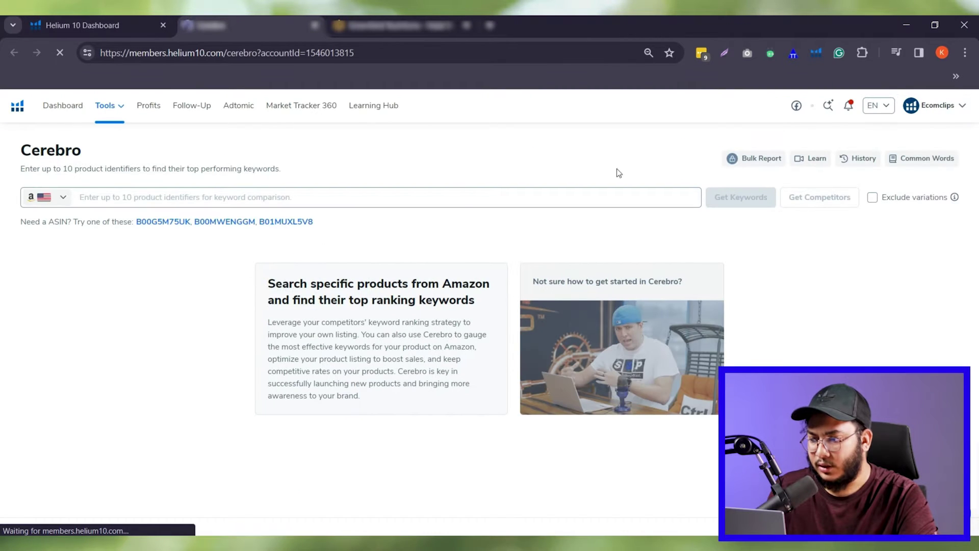
Step: Set Cerebro to walmart.com, paste product ID 333982063, and get its keywords
click(64, 199)
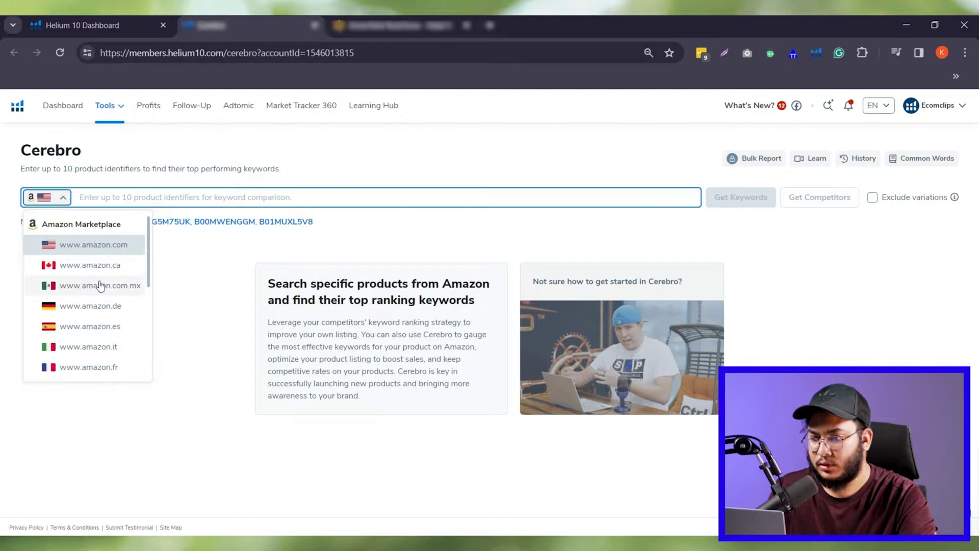
scroll(92, 331, down, 5)
click(102, 367)
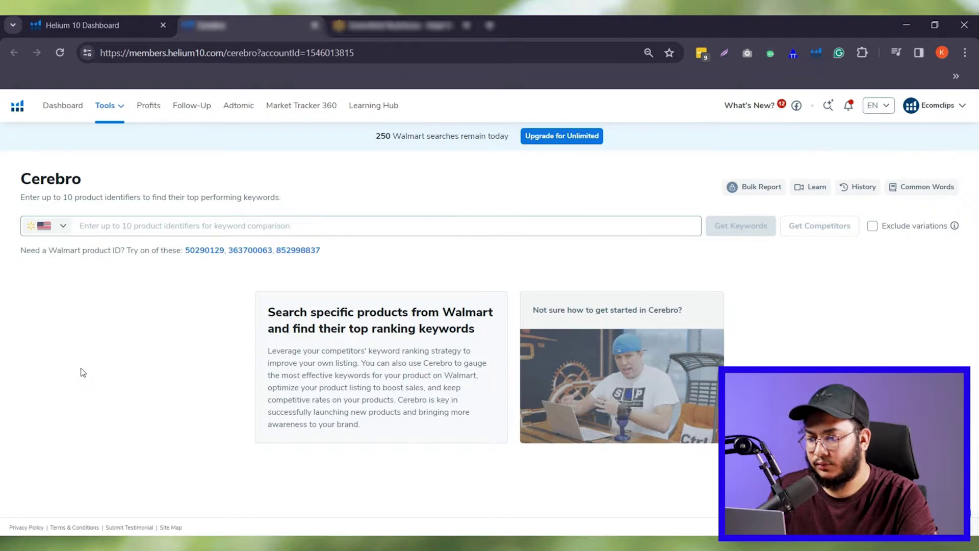
click(233, 227)
text(333982063)
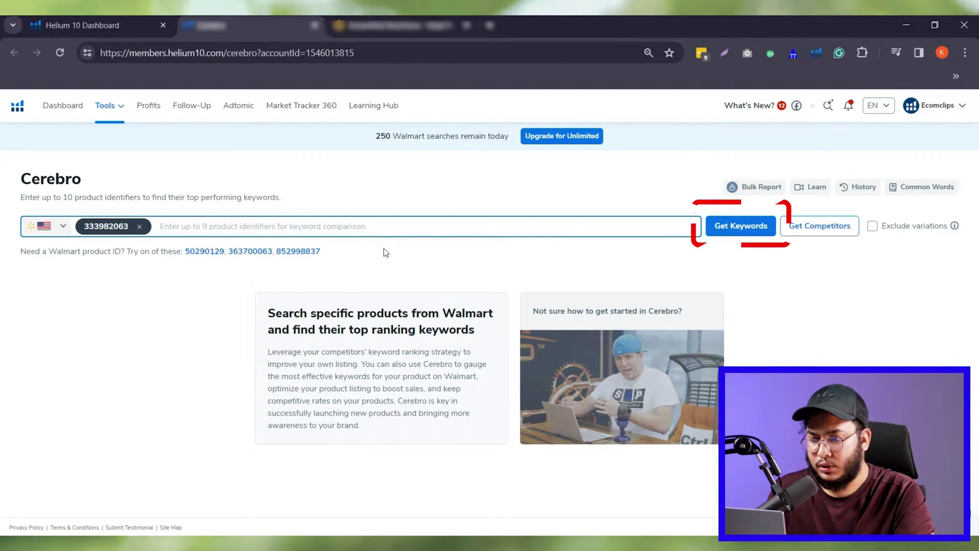
click(732, 225)
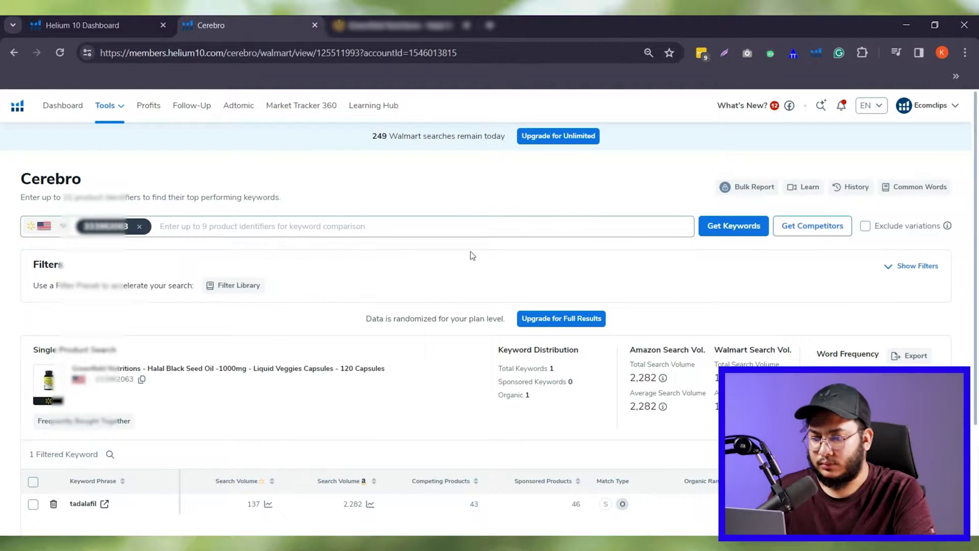
Step: Review Cerebro's Total Keywords count and Keyword Distribution summary
scroll(471, 280, down, 3)
scroll(395, 310, up, 3)
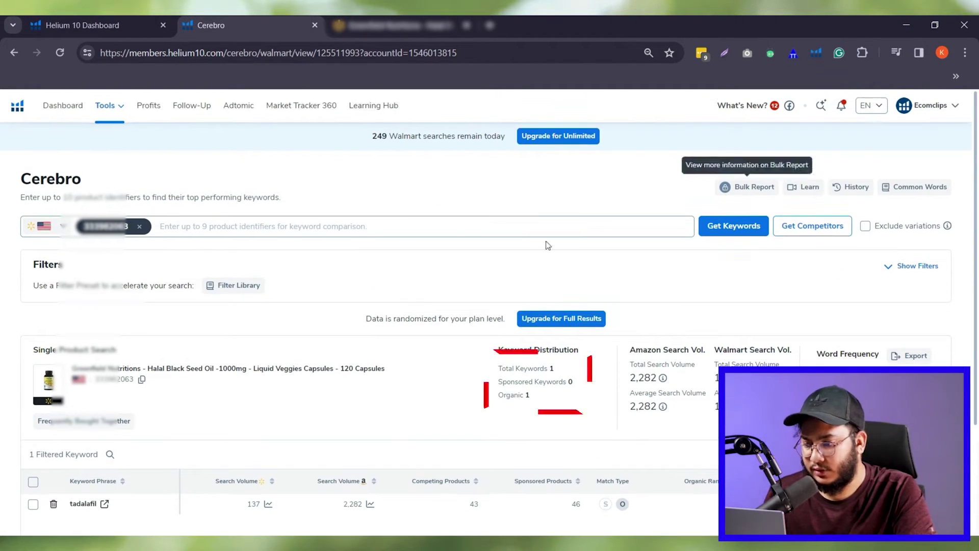
scroll(317, 263, down, 2)
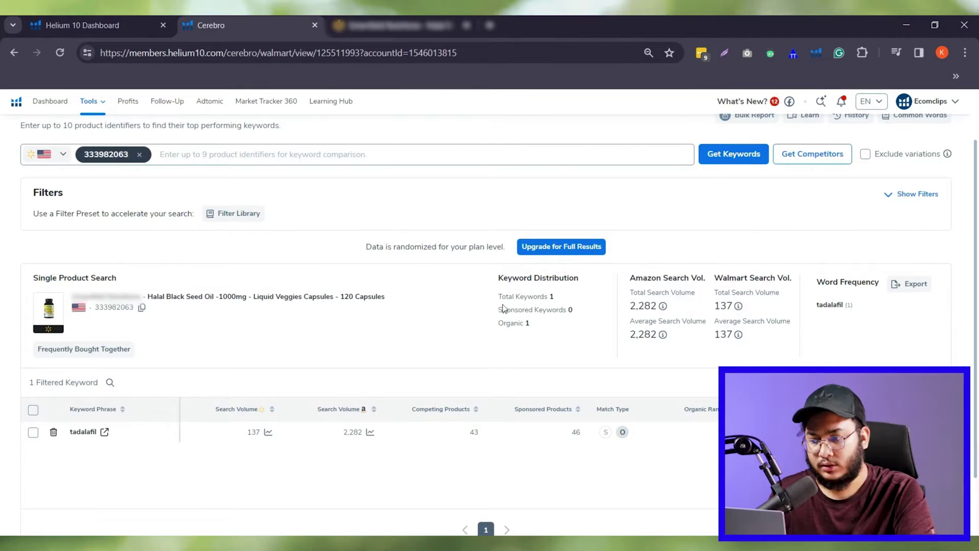
drag(498, 296, 559, 300)
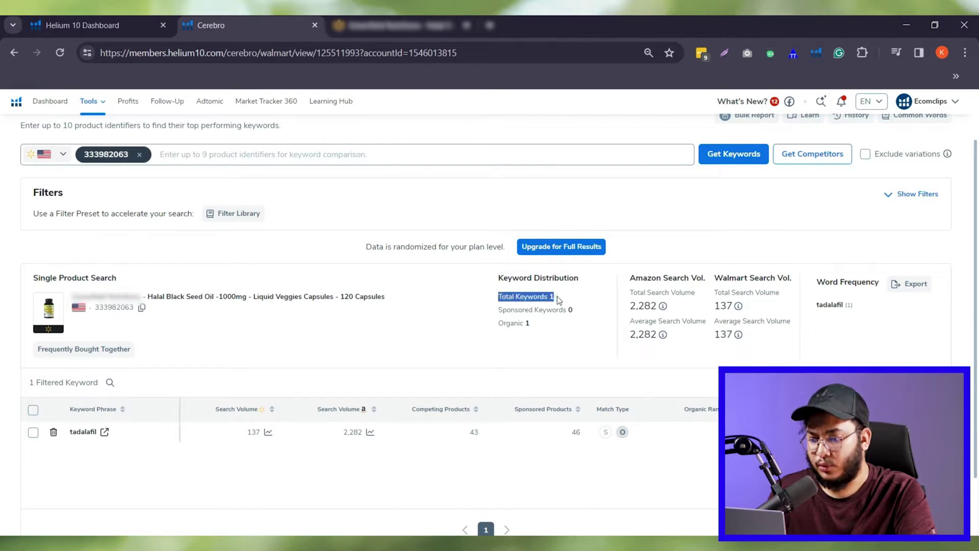
drag(490, 325, 535, 329)
click(507, 328)
click(531, 326)
Step: Check the single filtered keyword, tadalafil, then return to the Walmart product page
scroll(32, 309, down, 2)
drag(32, 309, 96, 311)
click(238, 360)
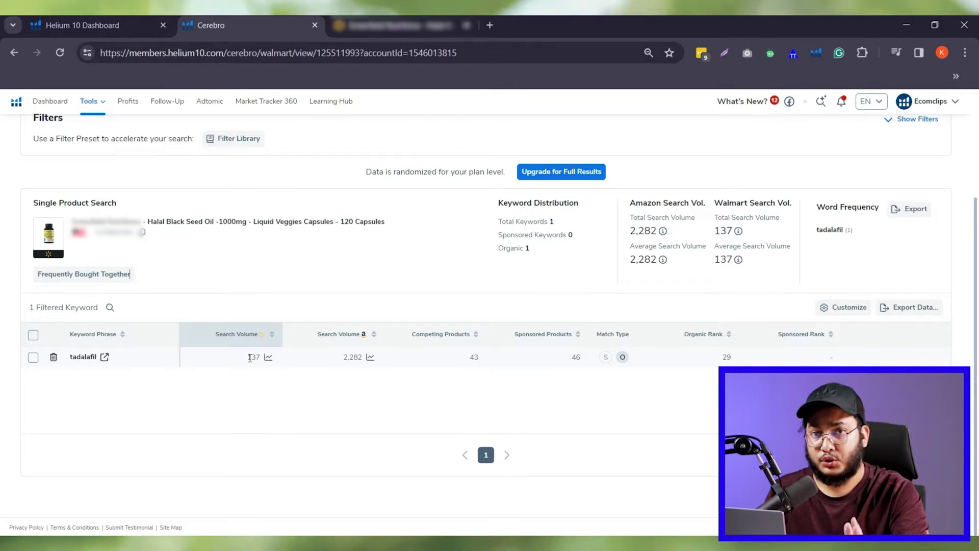
click(387, 24)
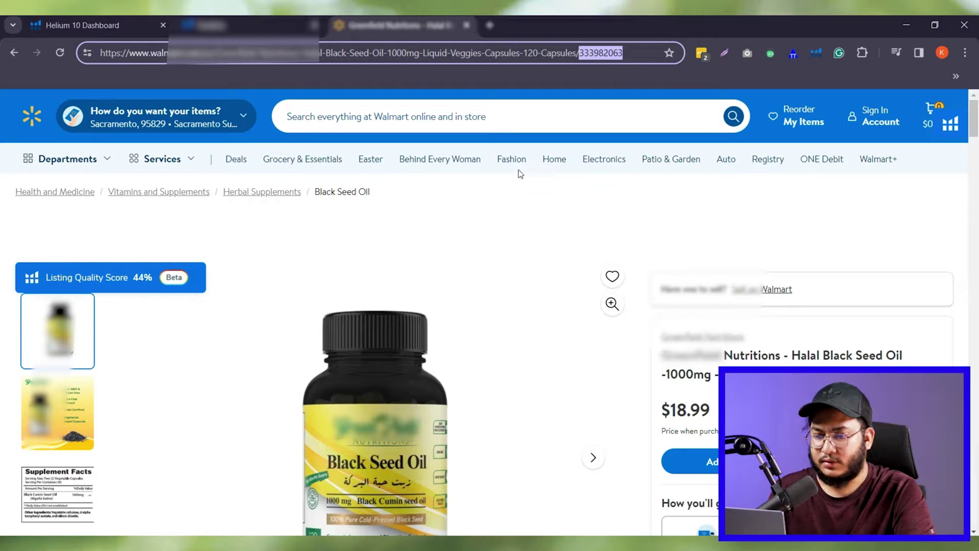
Step: Duplicate the product tab and search Walmart for 'black seed oil capsules'
right_click(409, 28)
click(472, 137)
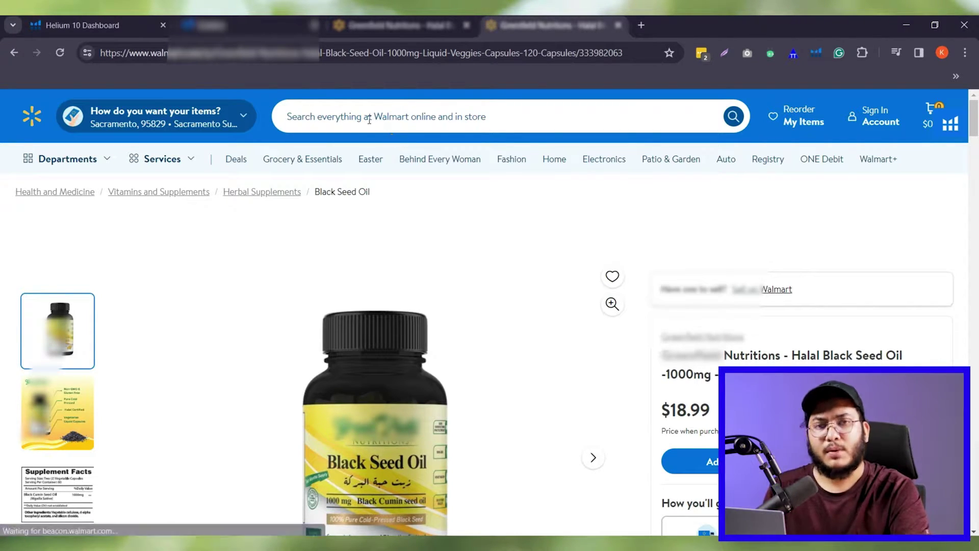
click(369, 120)
text(bla)
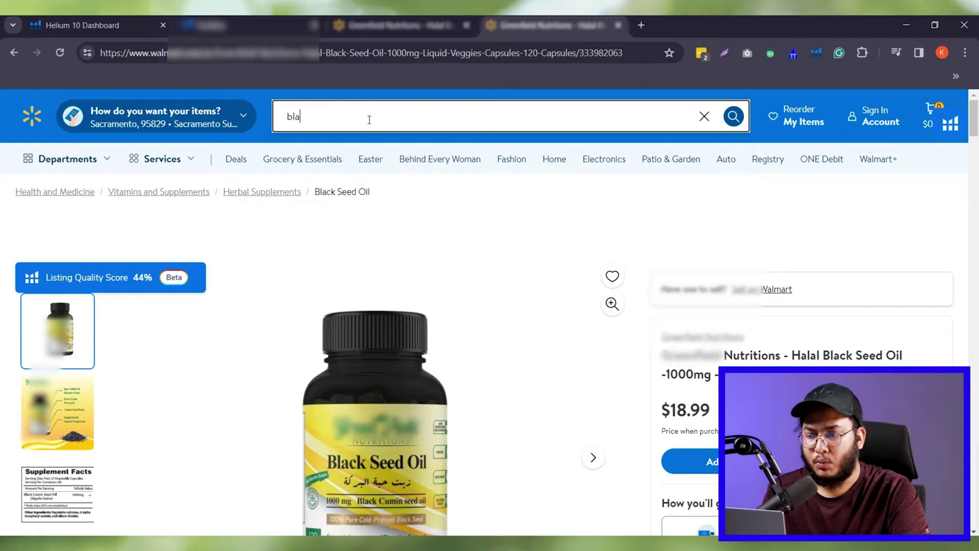
text(ck seed )
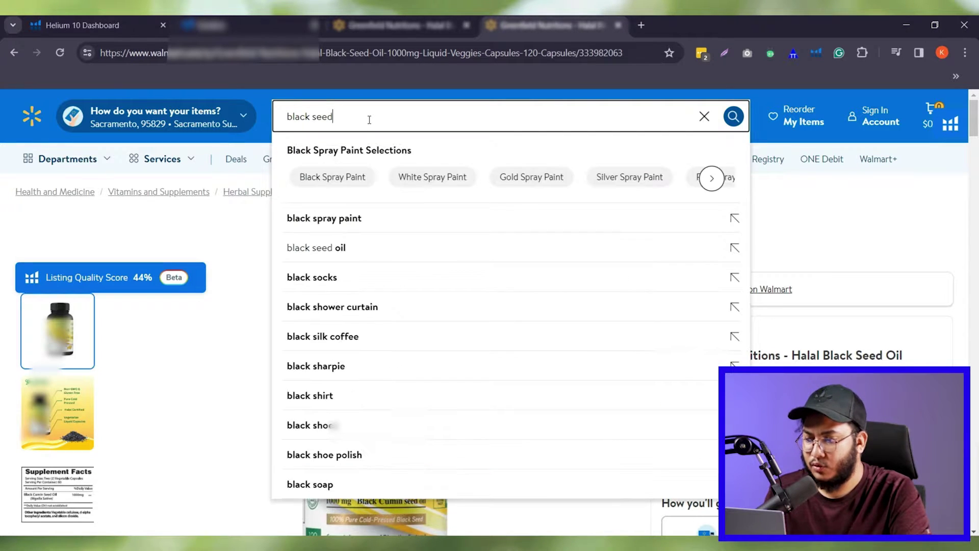
text(oil)
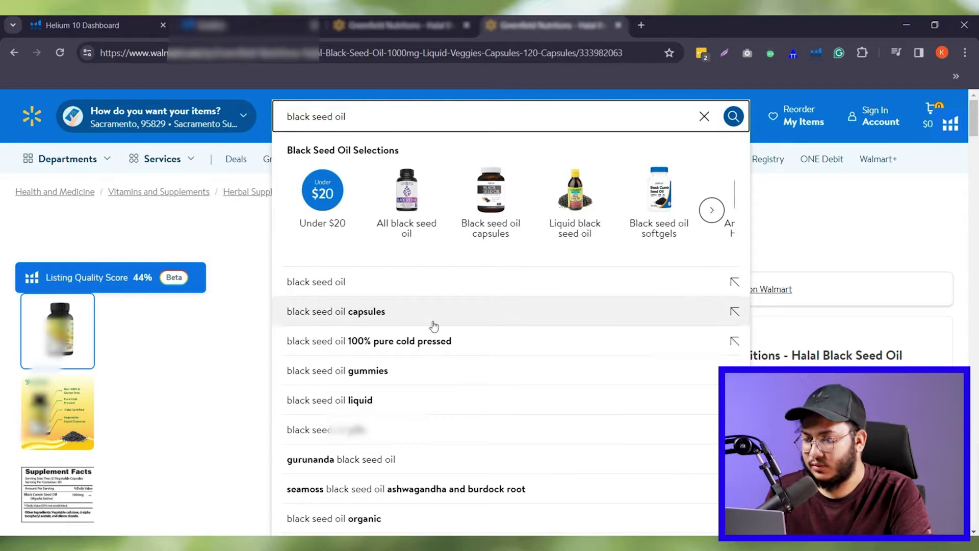
click(334, 311)
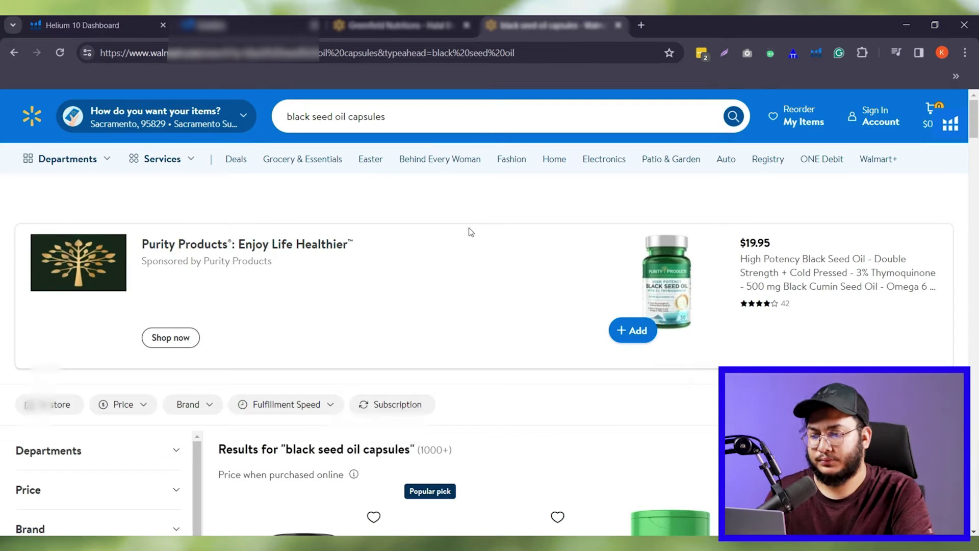
Step: Open five competitor listings in new tabs: Vegan, ORZAX, Amazing Herbs, Healths Harmony, Pure Black Seed Oil
scroll(388, 298, down, 3)
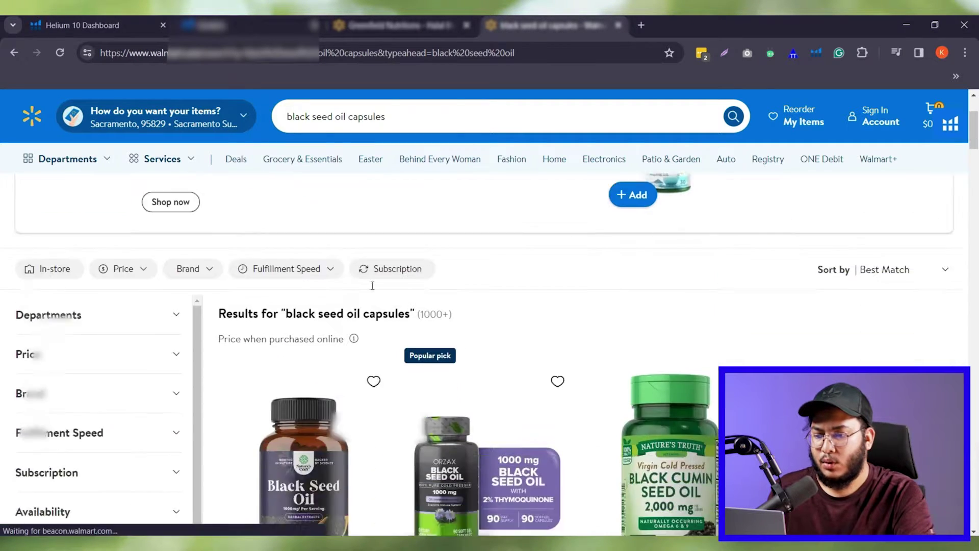
scroll(371, 289, down, 5)
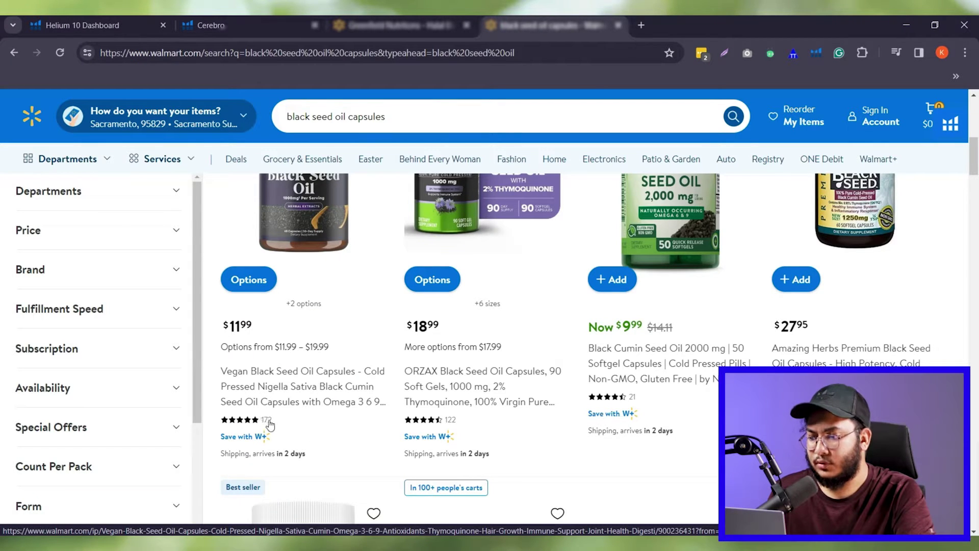
middle_click(285, 376)
scroll(513, 365, down, 1)
scroll(515, 380, up, 1)
middle_click(469, 375)
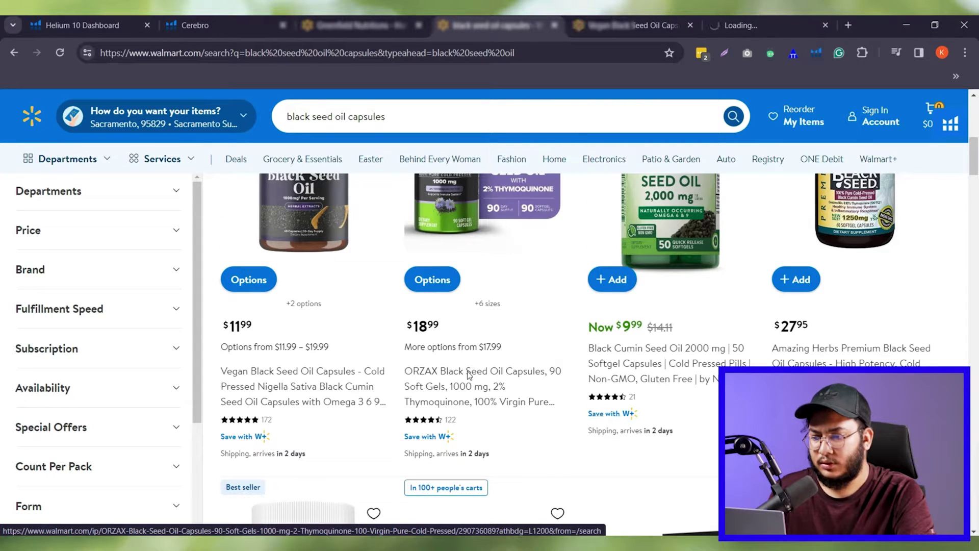
middle_click(857, 350)
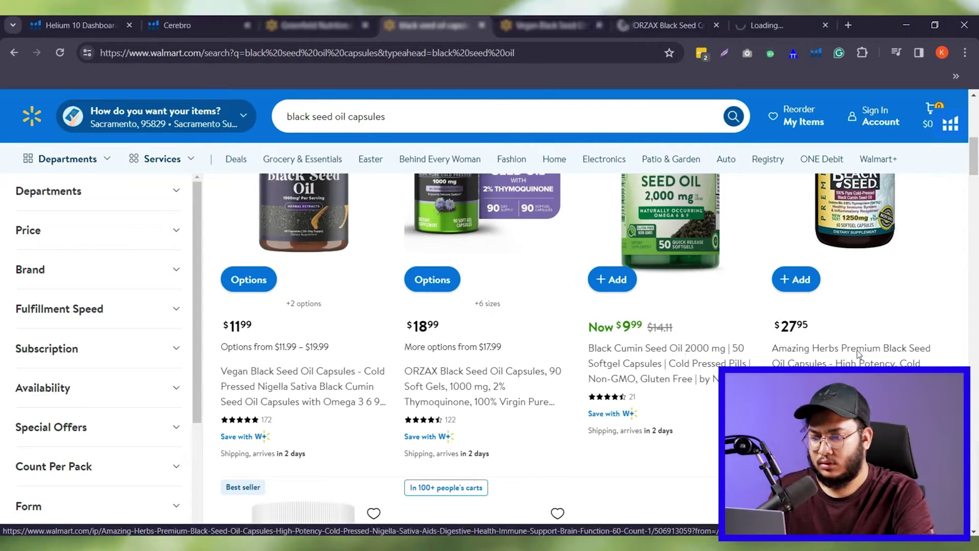
scroll(367, 329, down, 5)
middle_click(306, 424)
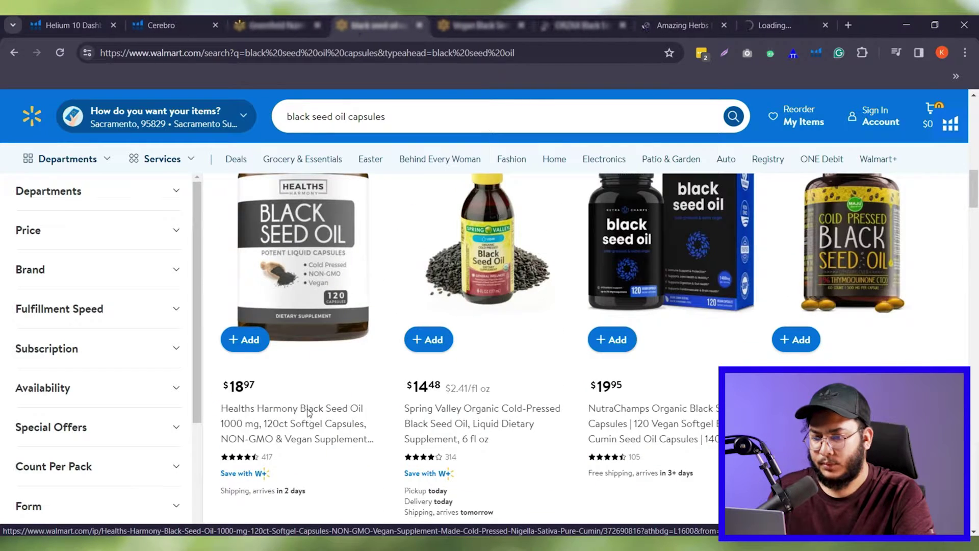
scroll(448, 404, down, 5)
middle_click(452, 422)
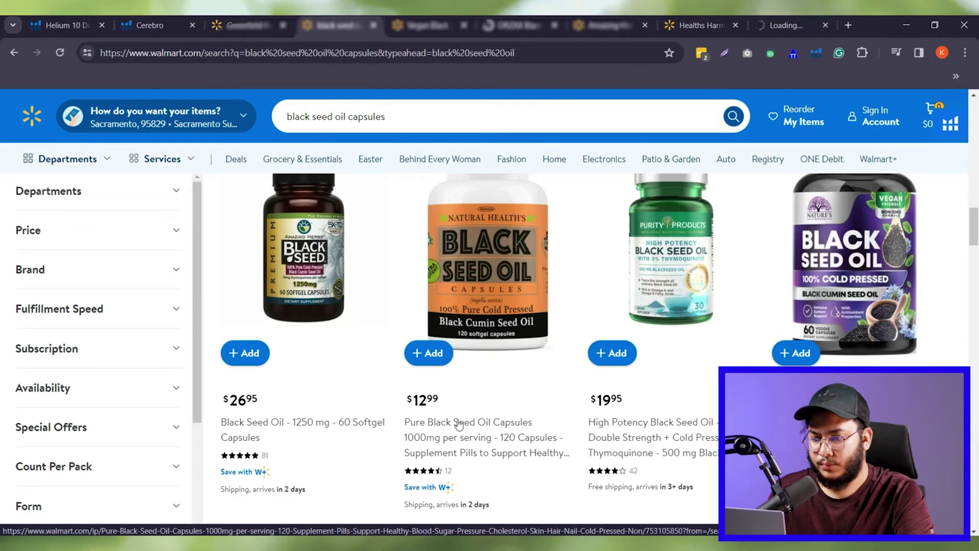
scroll(479, 432, down, 1)
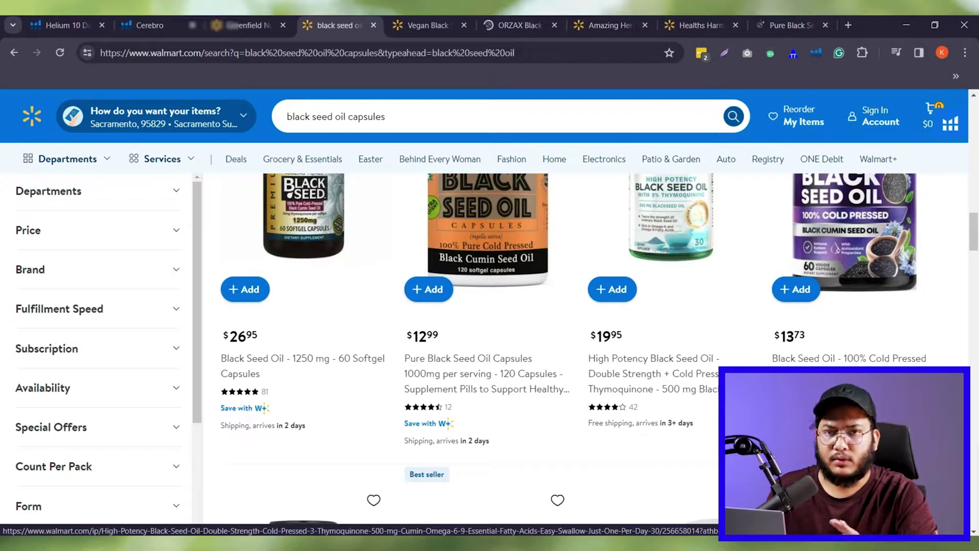
Step: Copy 'Halal Black Seed Oil' from the Greenfield product title and search Walmart for it
key(ctrl+shift+Tab)
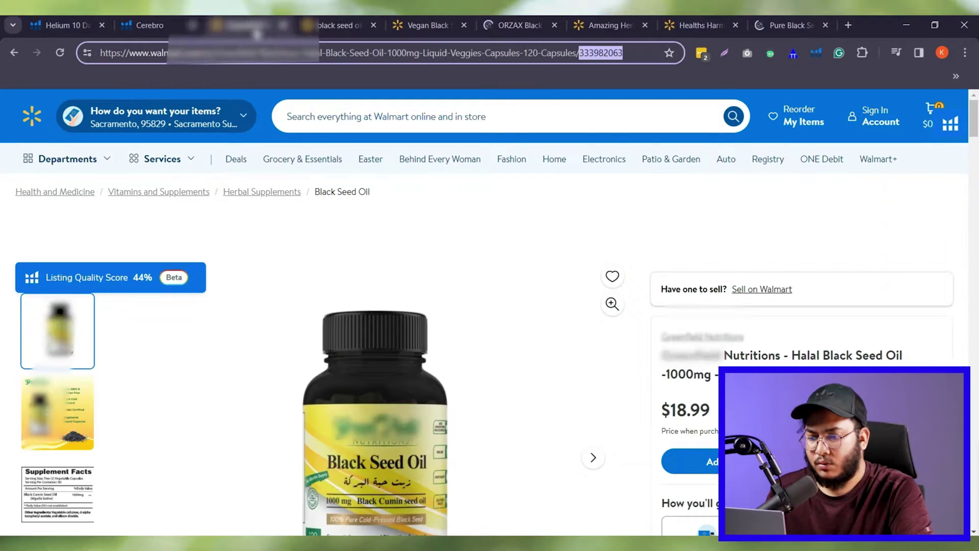
double_click(804, 355)
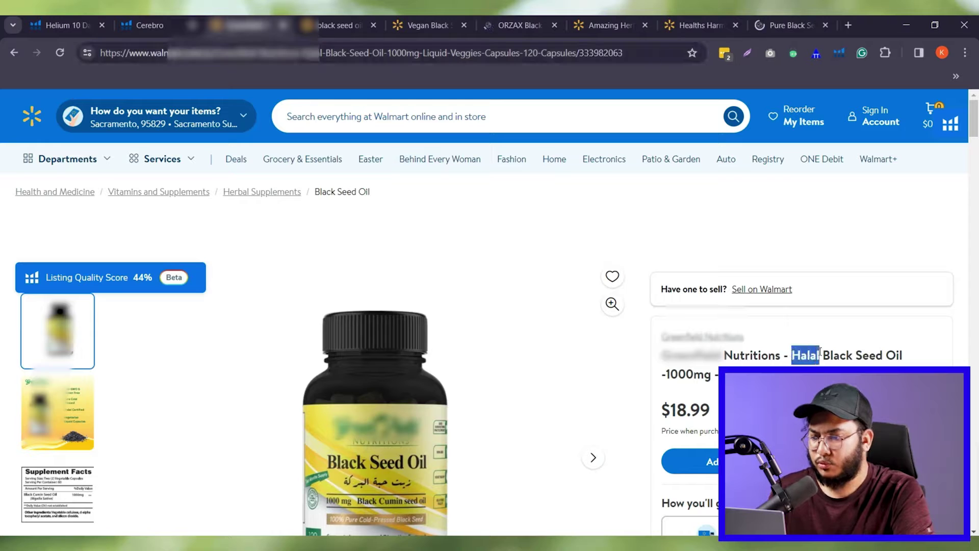
drag(792, 355, 903, 355)
key(ctrl+c)
click(331, 28)
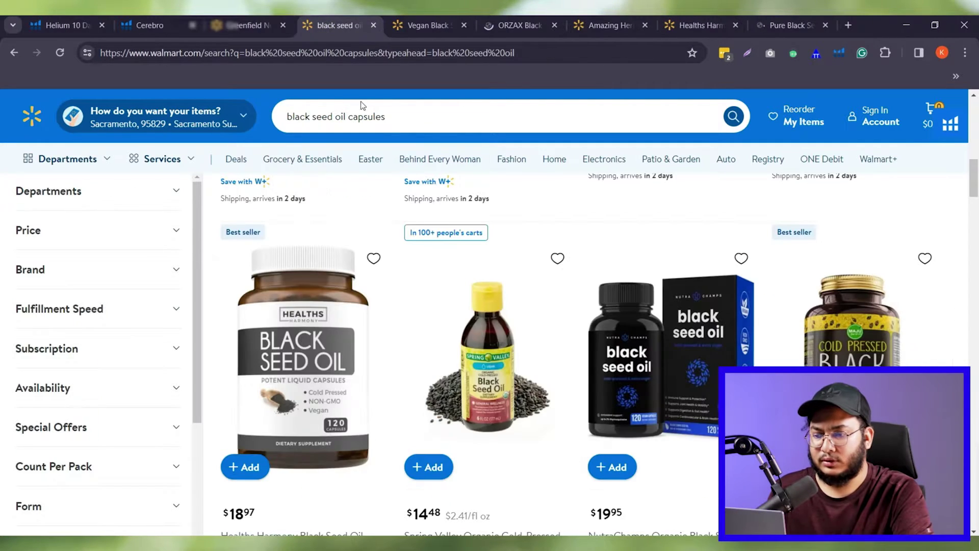
drag(394, 119, 286, 116)
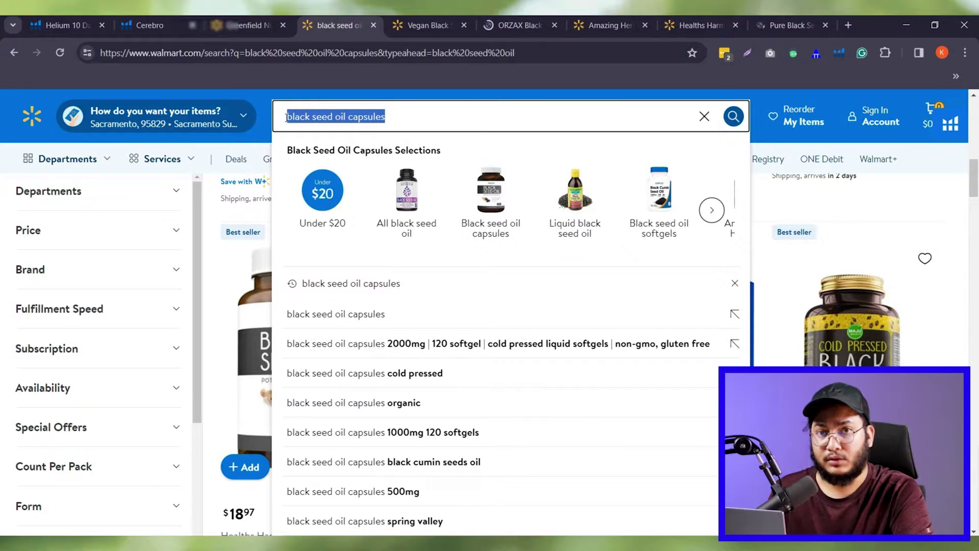
key(ctrl+v)
key(Return)
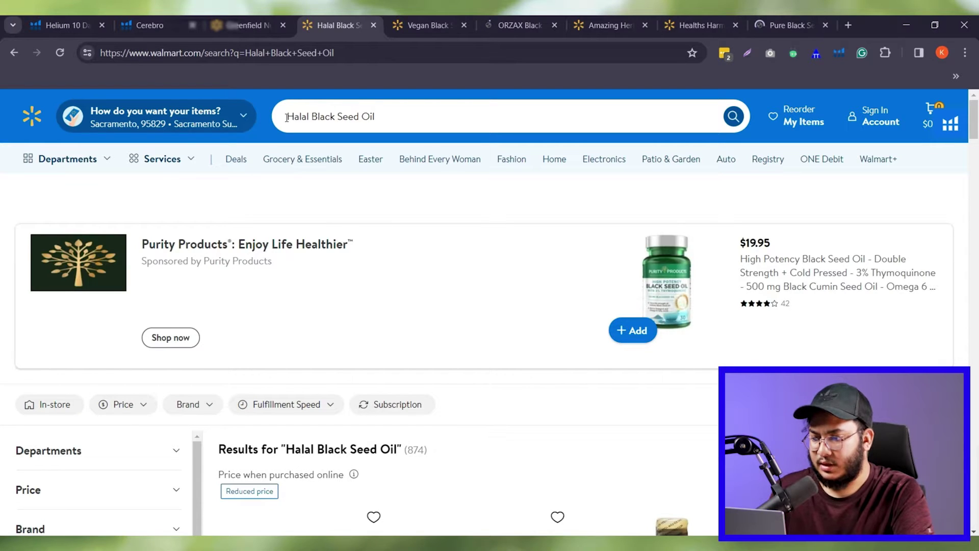
Step: Browse the 874 Halal Black Seed Oil results and open a competitor listing in a new tab
scroll(448, 266, down, 5)
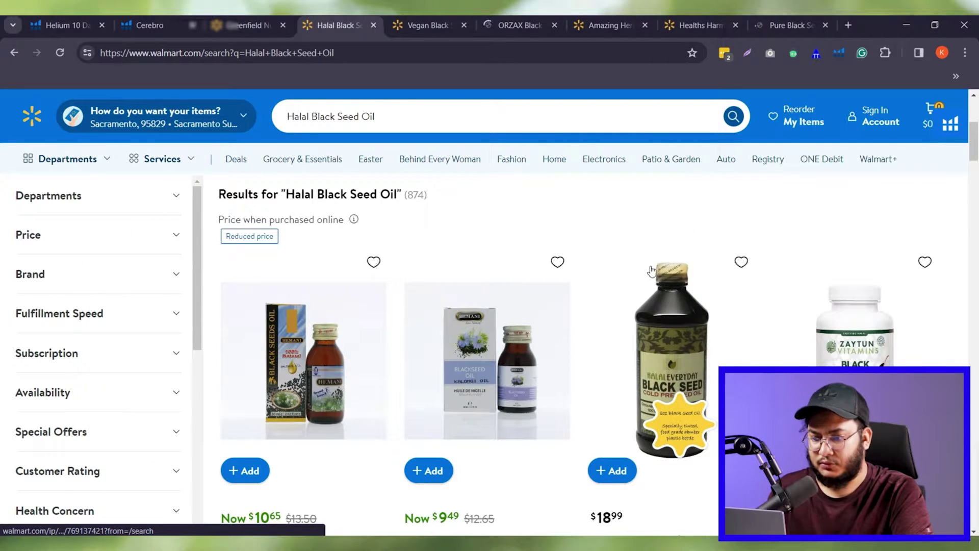
scroll(886, 289, down, 2)
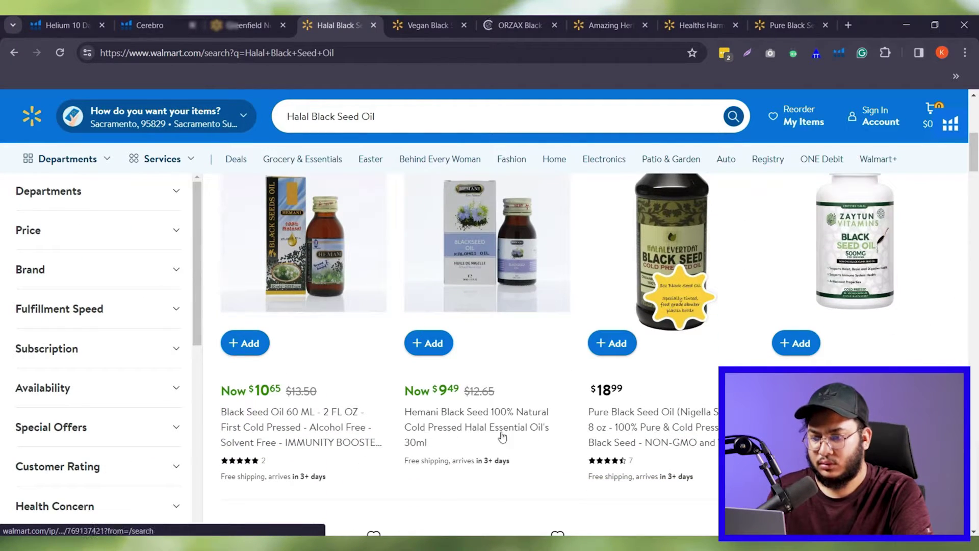
scroll(322, 331, down, 7)
middle_click(303, 373)
scroll(765, 202, down, 8)
scroll(765, 202, up, 7)
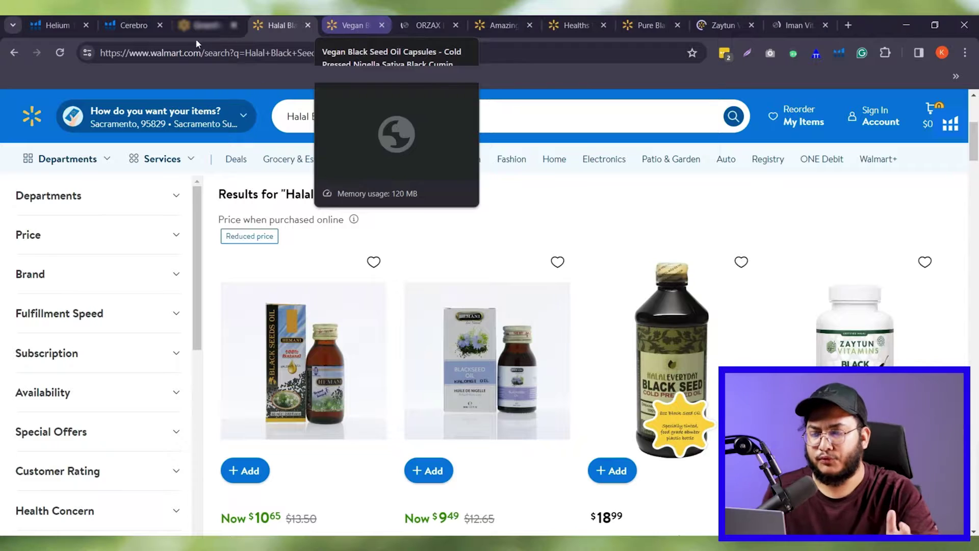
Step: Replace Cerebro's product ID 333982063 with the Vegan listing's 900236431 and fetch its keywords
click(136, 28)
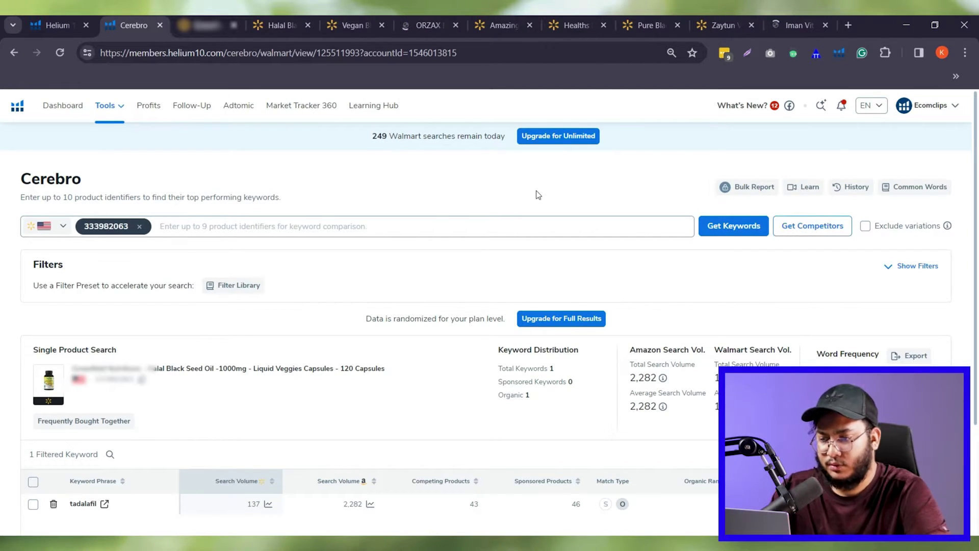
click(352, 25)
double_click(601, 52)
click(134, 25)
click(92, 227)
key(BackSpace)
text(900236431)
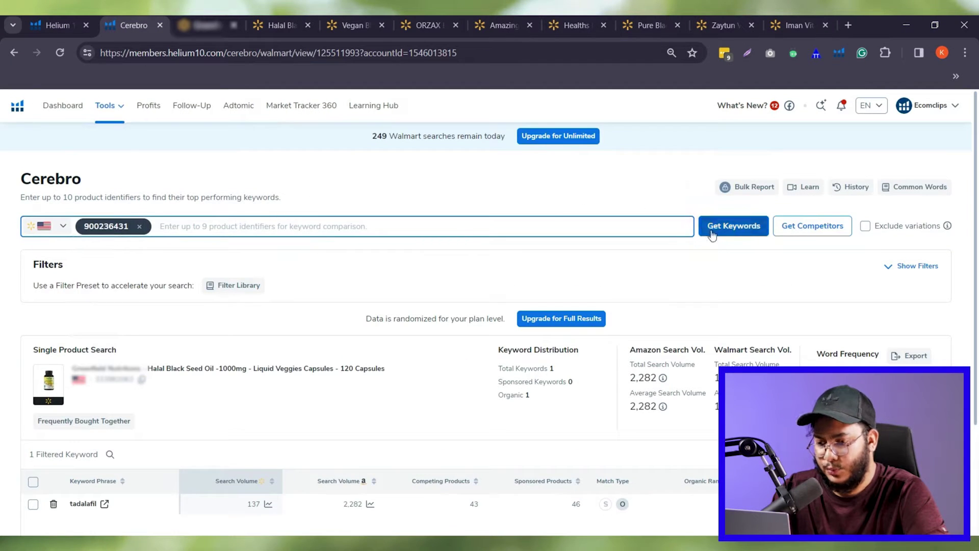
click(735, 226)
Step: Review the 94 total and 40 sponsored keyword figures and scroll through the results
drag(561, 235, 503, 235)
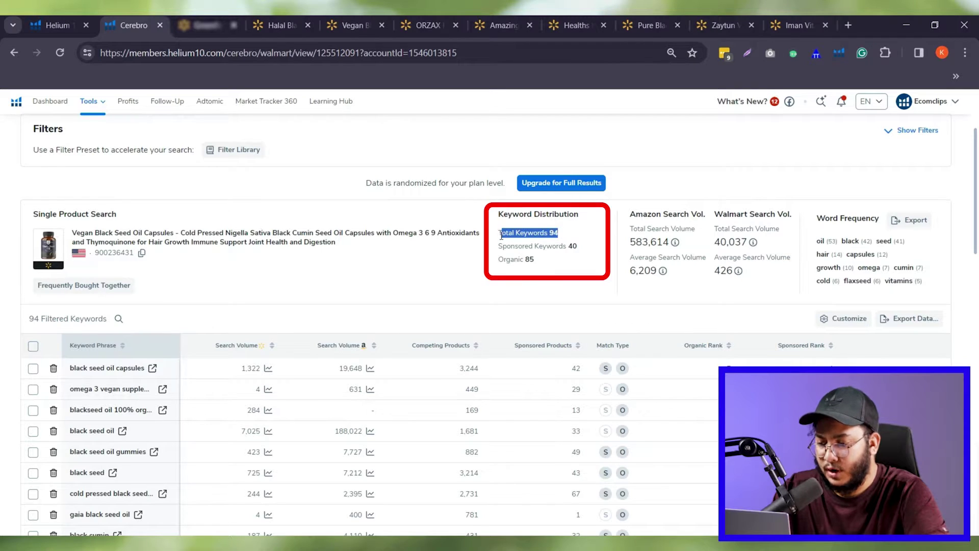
drag(500, 249, 566, 246)
click(502, 248)
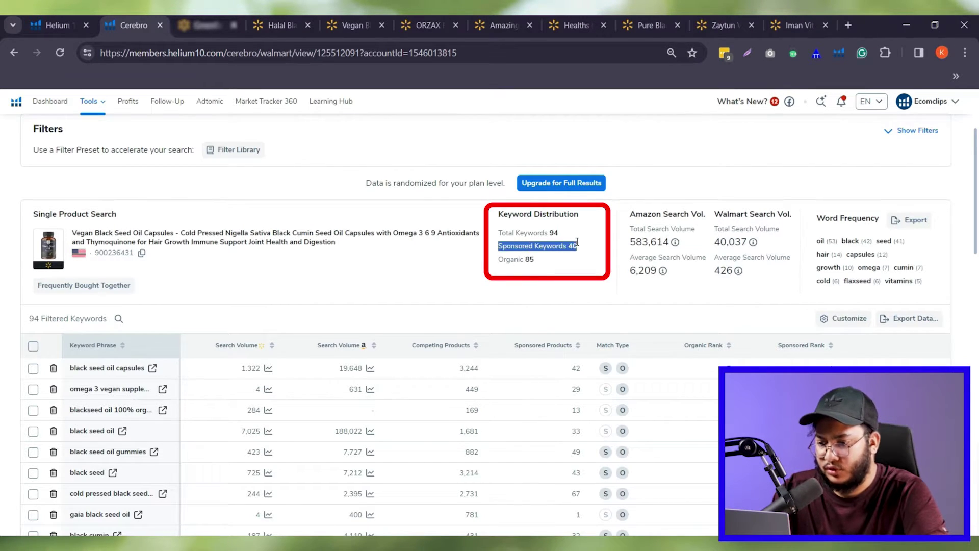
scroll(386, 317, down, 2)
scroll(387, 317, down, 1)
scroll(318, 282, up, 2)
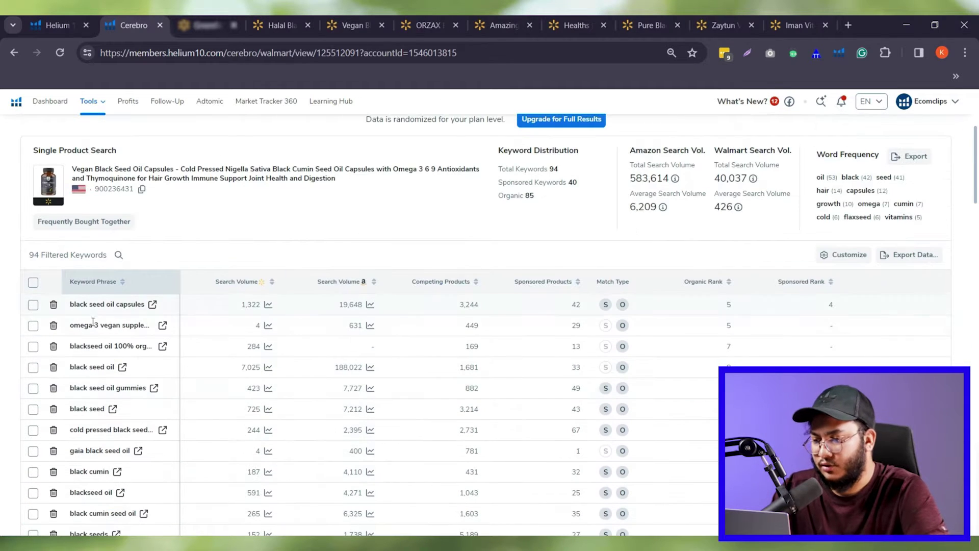
scroll(107, 325, up, 1)
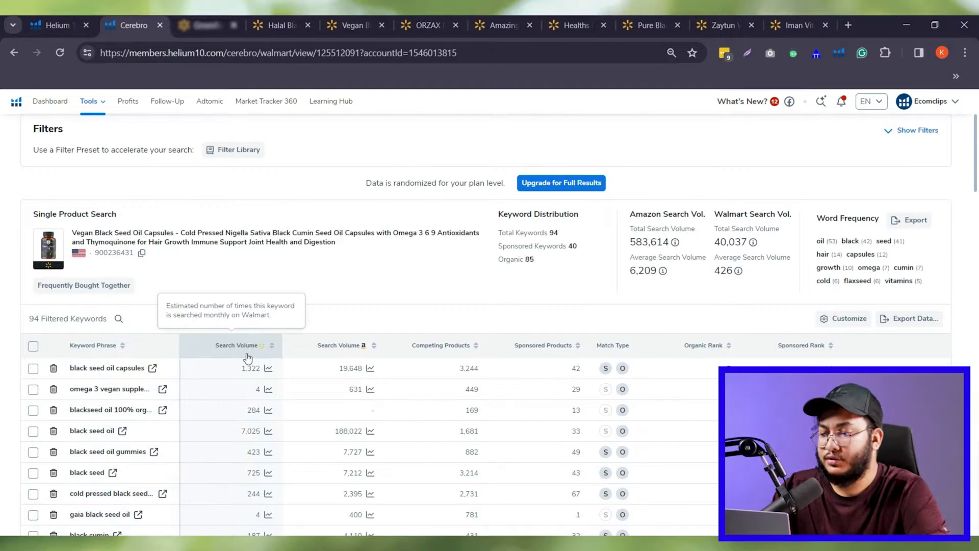
scroll(250, 356, down, 1)
scroll(331, 278, down, 1)
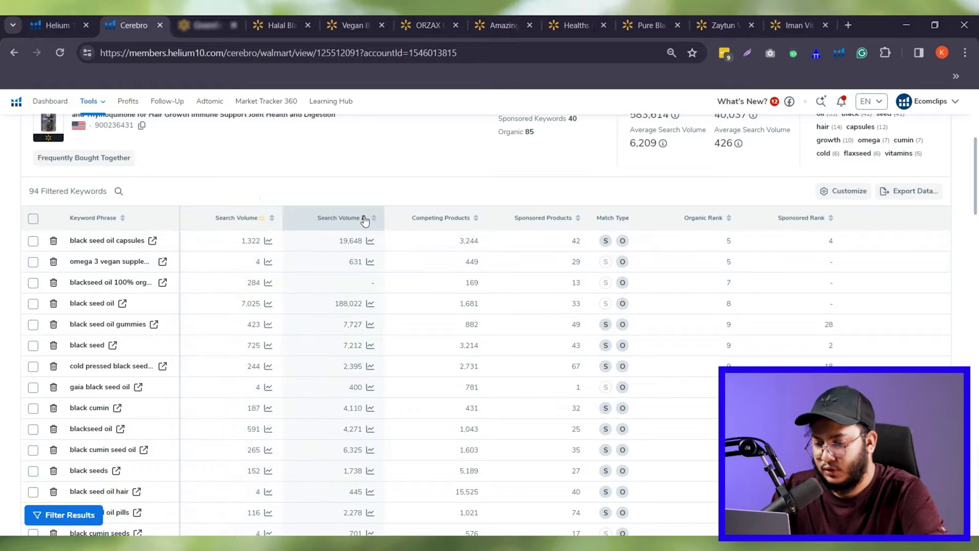
scroll(428, 266, up, 1)
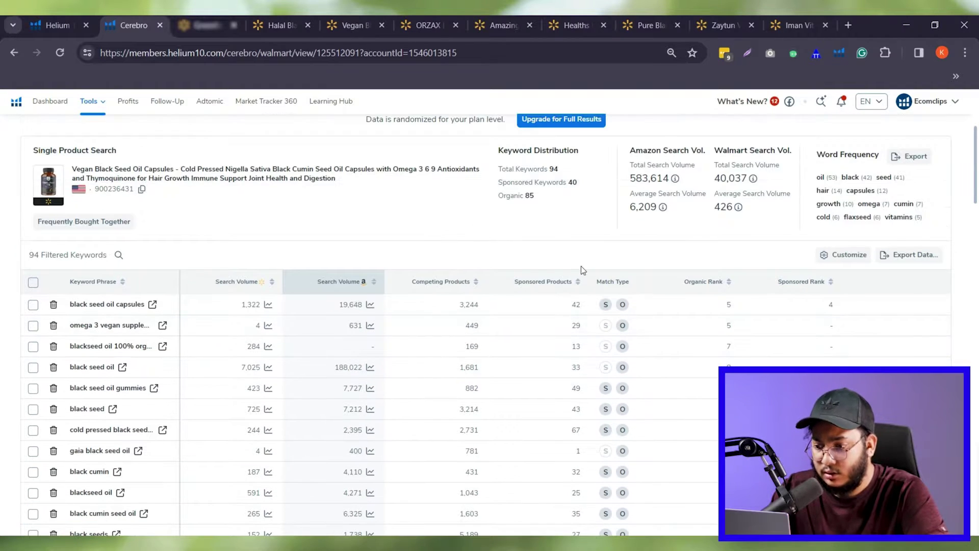
scroll(663, 235, down, 1)
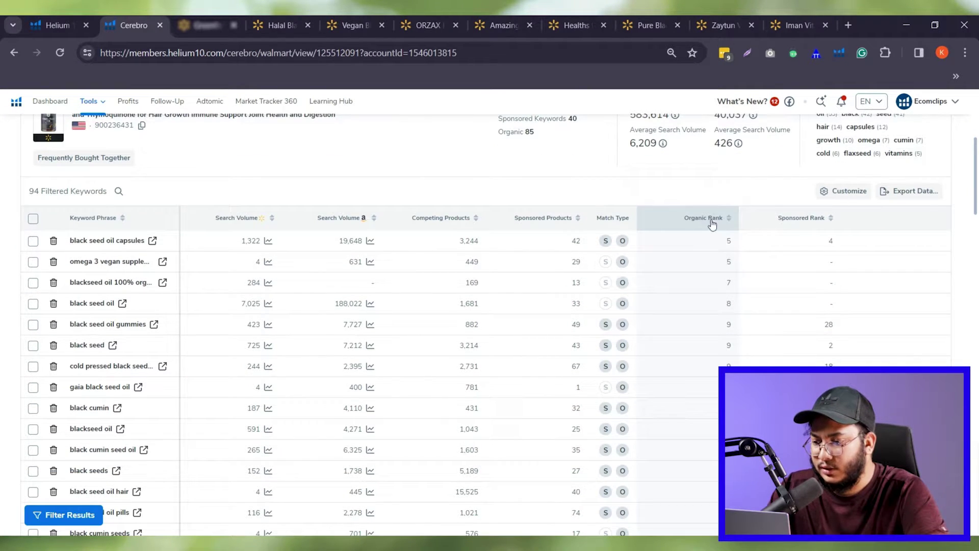
scroll(726, 364, down, 2)
scroll(721, 214, up, 2)
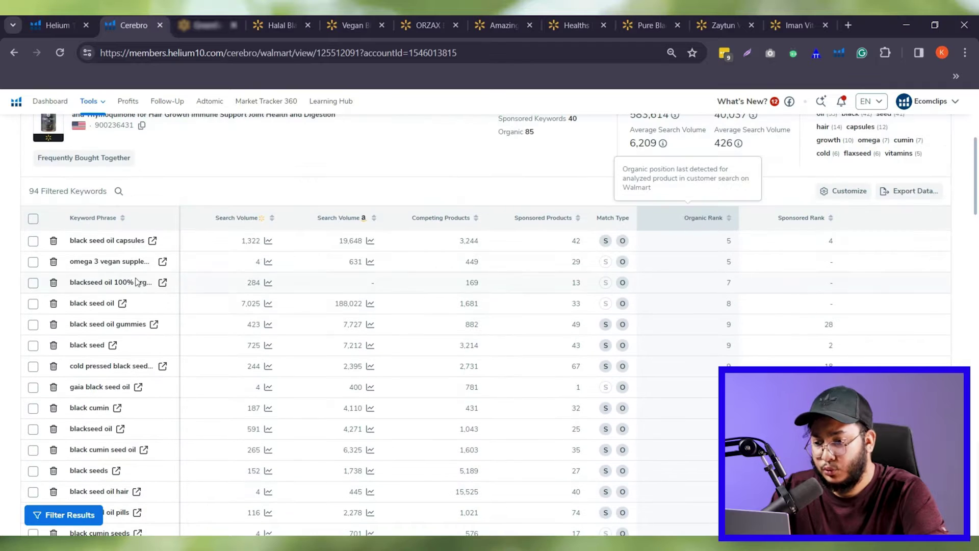
scroll(103, 276, down, 2)
scroll(103, 276, up, 2)
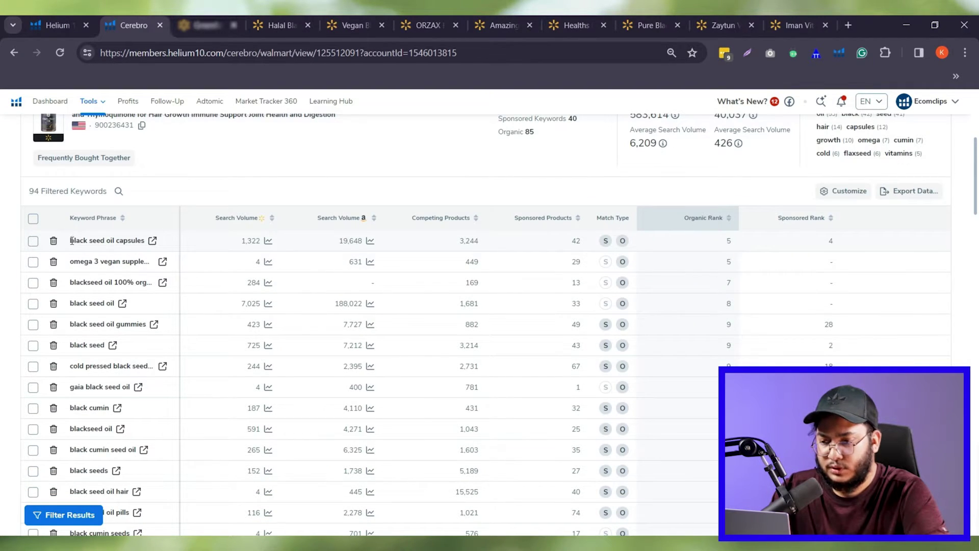
Step: Inspect the 'black seed oil capsules' keyword and browse the Cerebro keyword table
drag(74, 241, 137, 241)
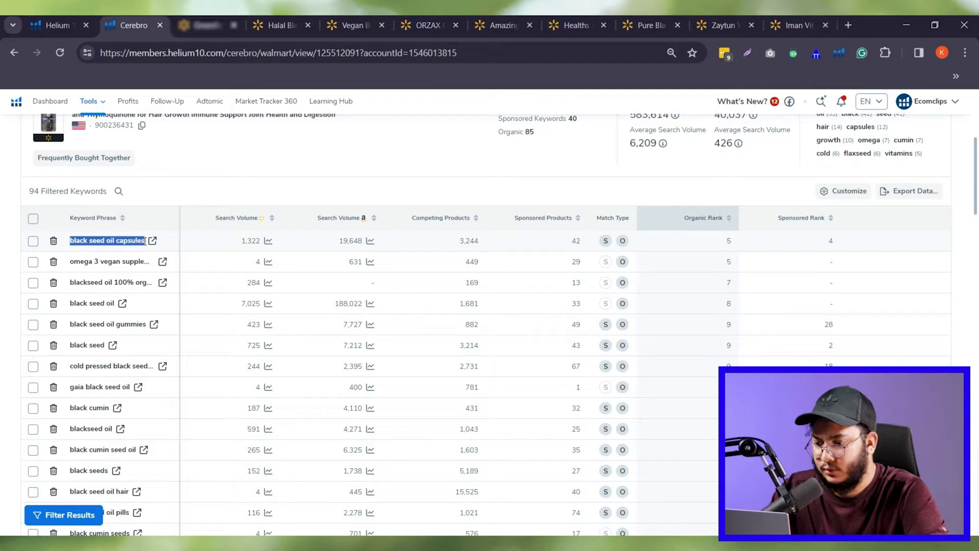
click(509, 251)
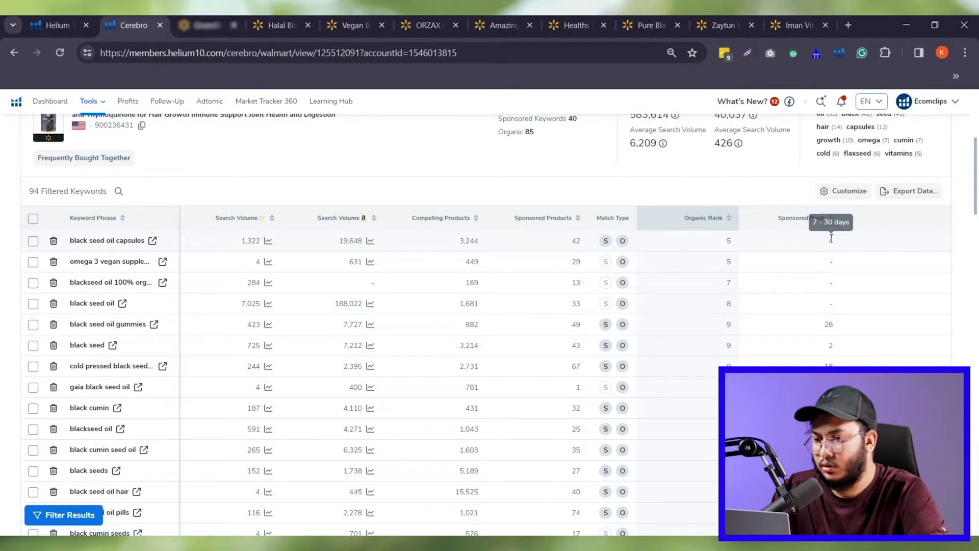
scroll(831, 239, up, 1)
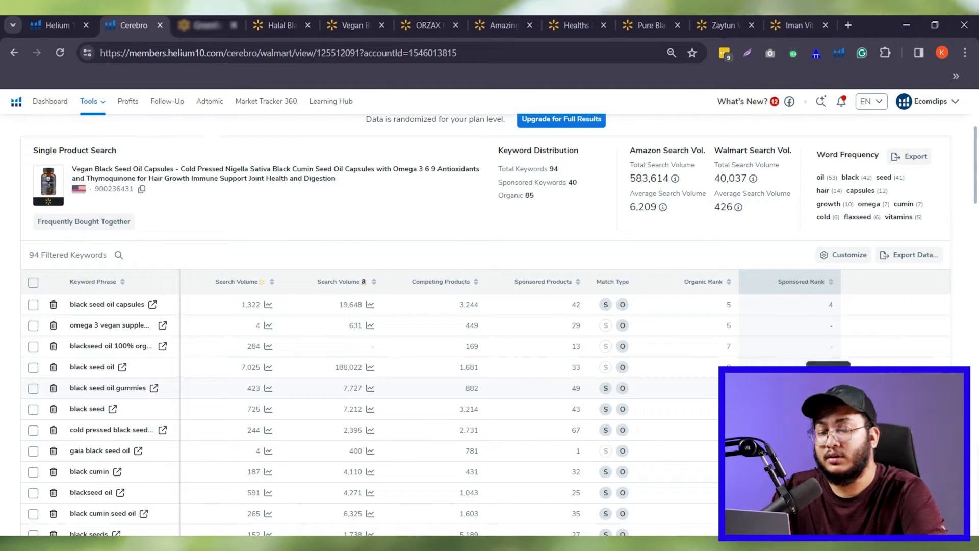
scroll(831, 291, up, 1)
scroll(816, 319, down, 2)
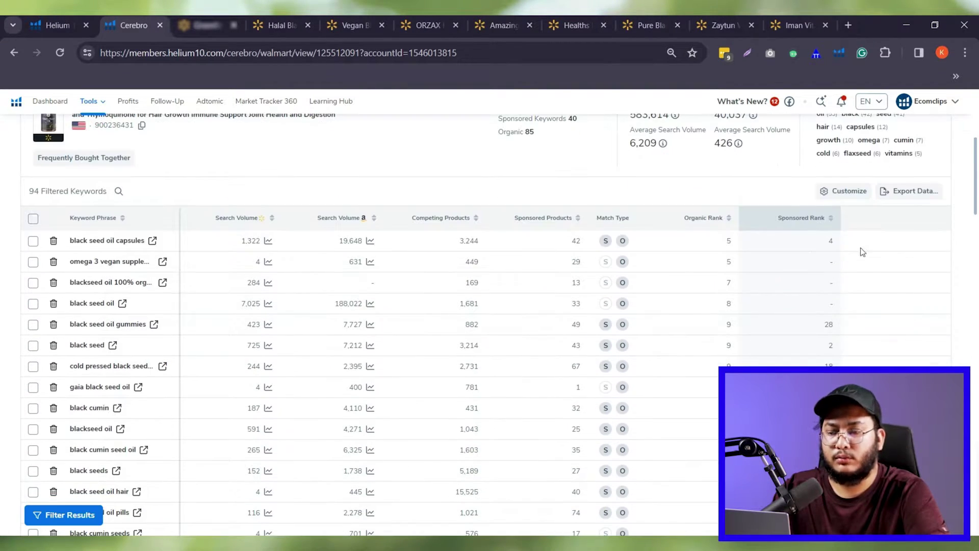
scroll(822, 326, down, 2)
scroll(822, 334, up, 6)
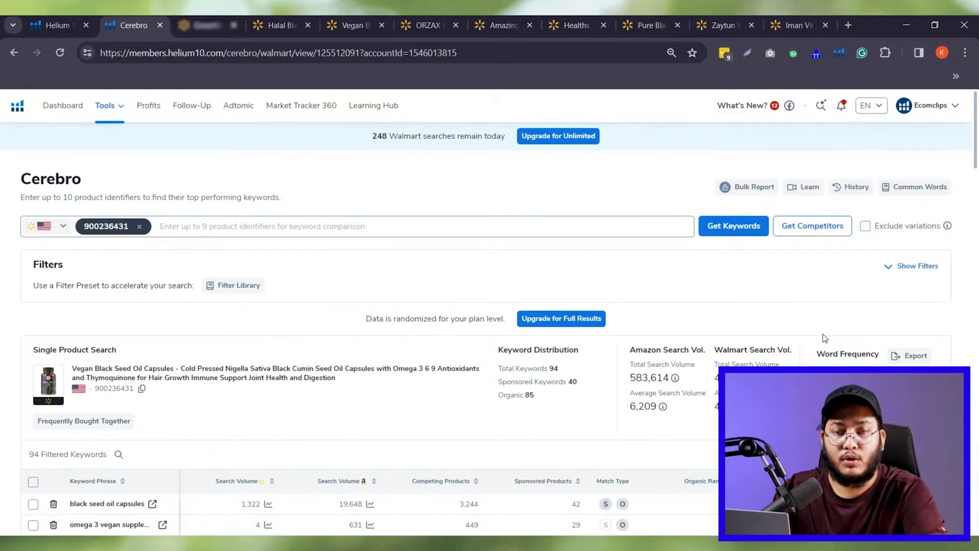
scroll(453, 180, down, 2)
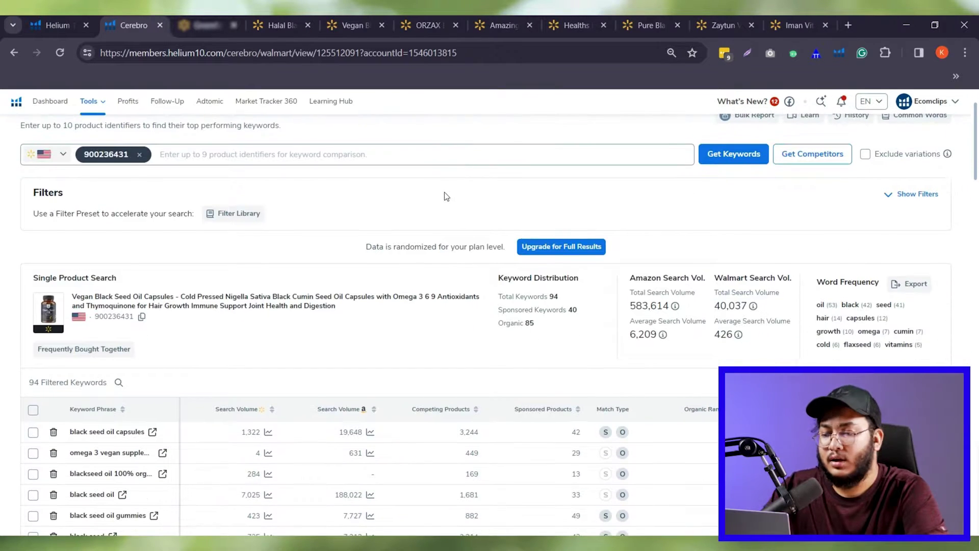
scroll(460, 186, up, 1)
scroll(660, 258, down, 5)
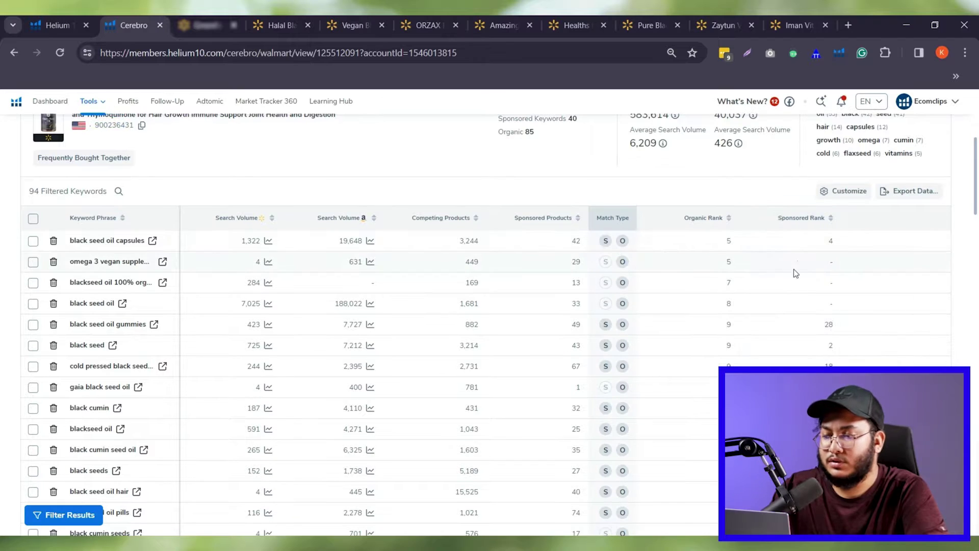
scroll(457, 228, up, 2)
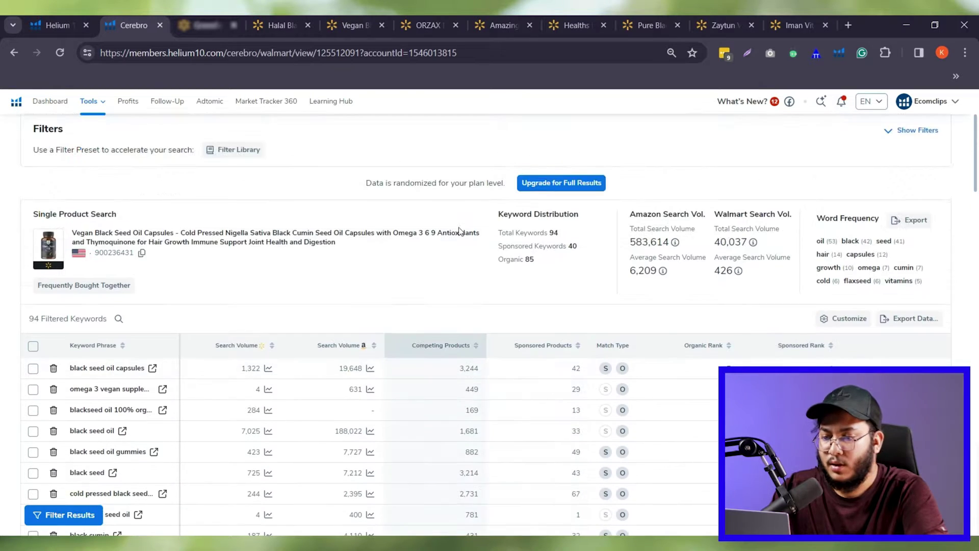
Step: Copy the ORZAX and other competitor IDs and run Cerebro across seven Walmart items
click(352, 25)
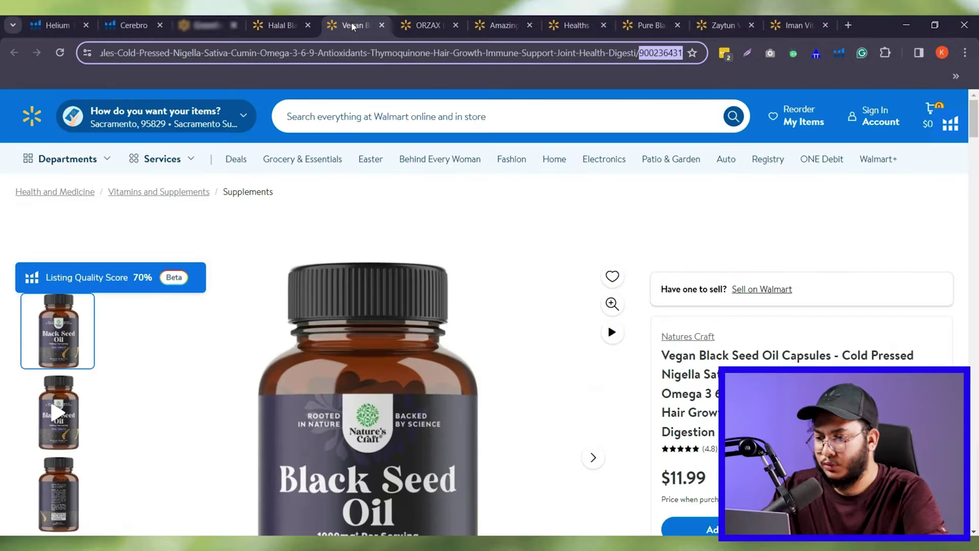
click(422, 25)
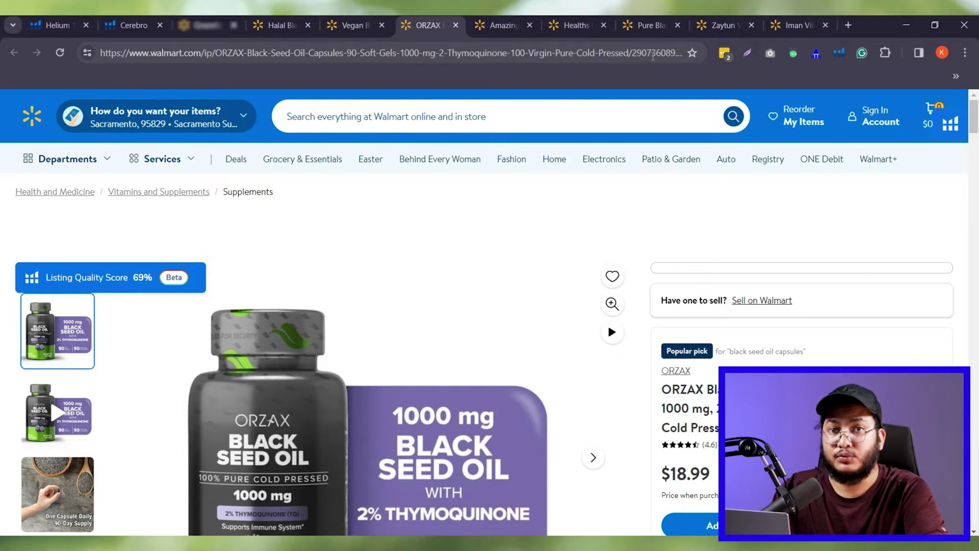
double_click(653, 54)
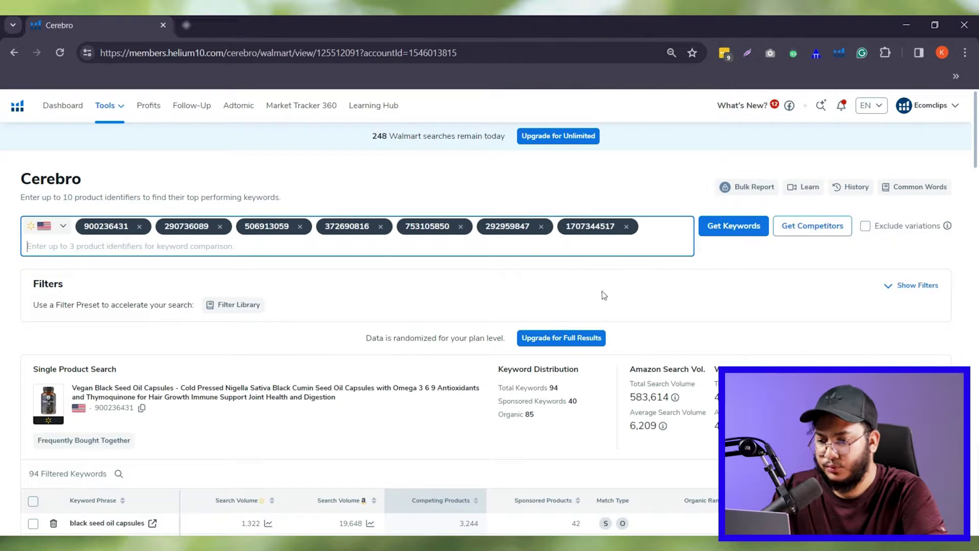
click(734, 226)
scroll(339, 280, down, 5)
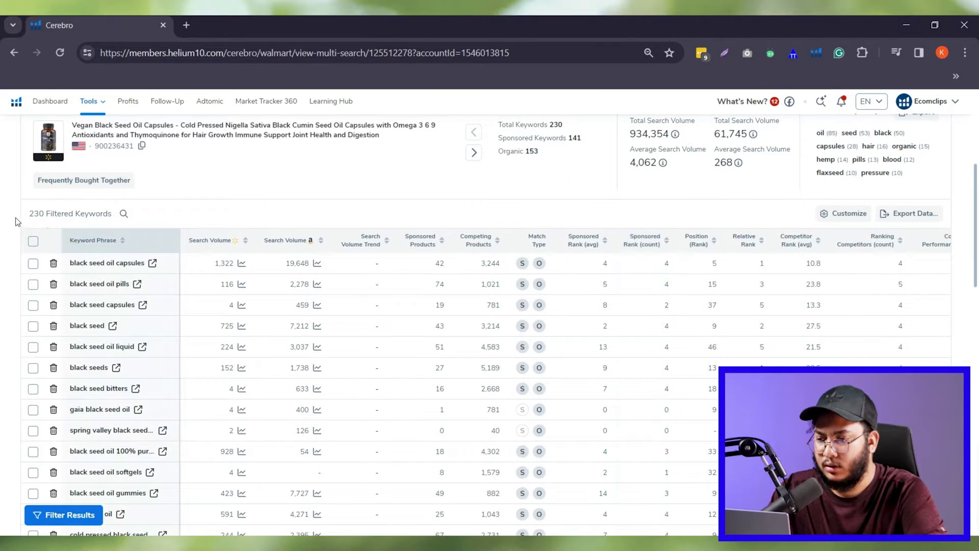
Step: Note the 230 Filtered Keywords count from the multi-product search
drag(31, 210, 113, 213)
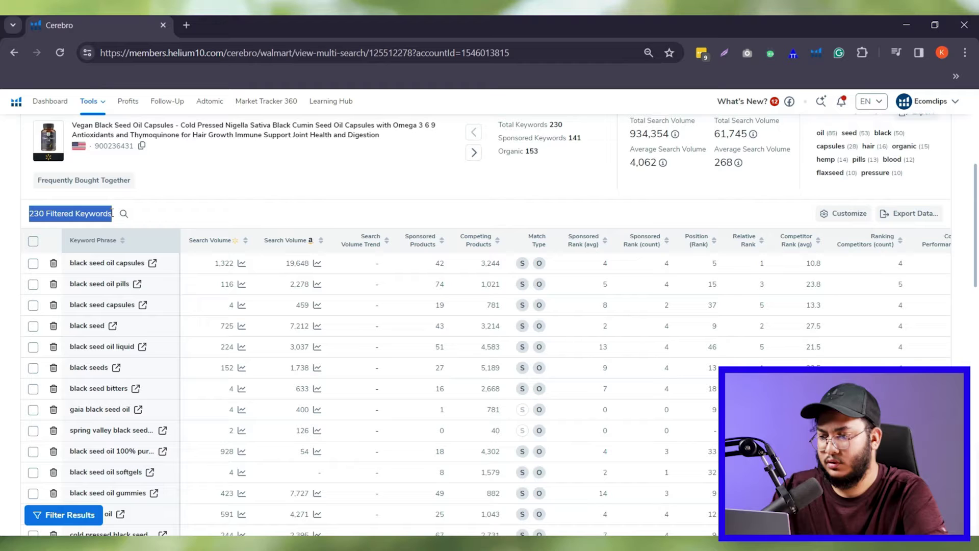
click(313, 176)
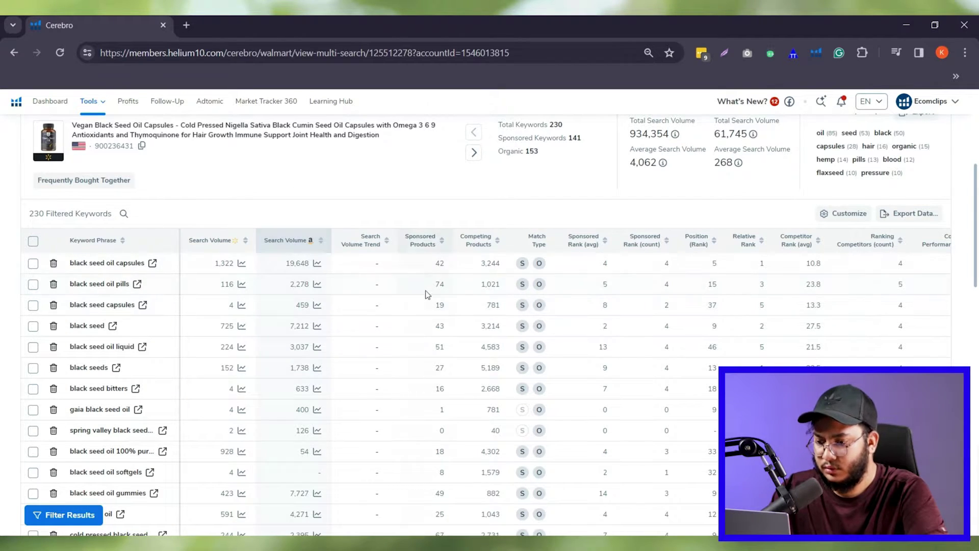
scroll(255, 266, up, 1)
scroll(265, 262, down, 1)
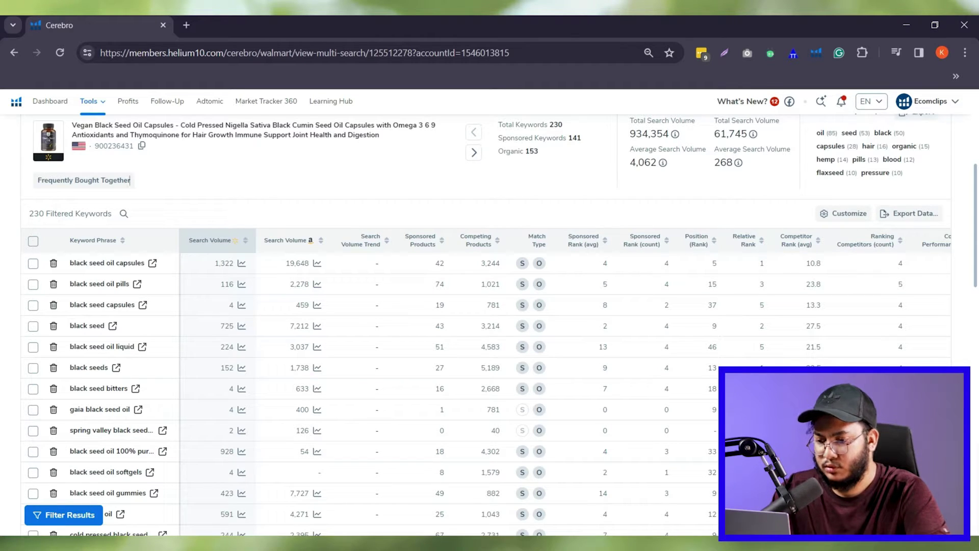
Step: Sort the keyword table by search volume, highest first, with black seed oil at 7,025
click(244, 245)
scroll(776, 289, down, 5)
scroll(776, 292, down, 10)
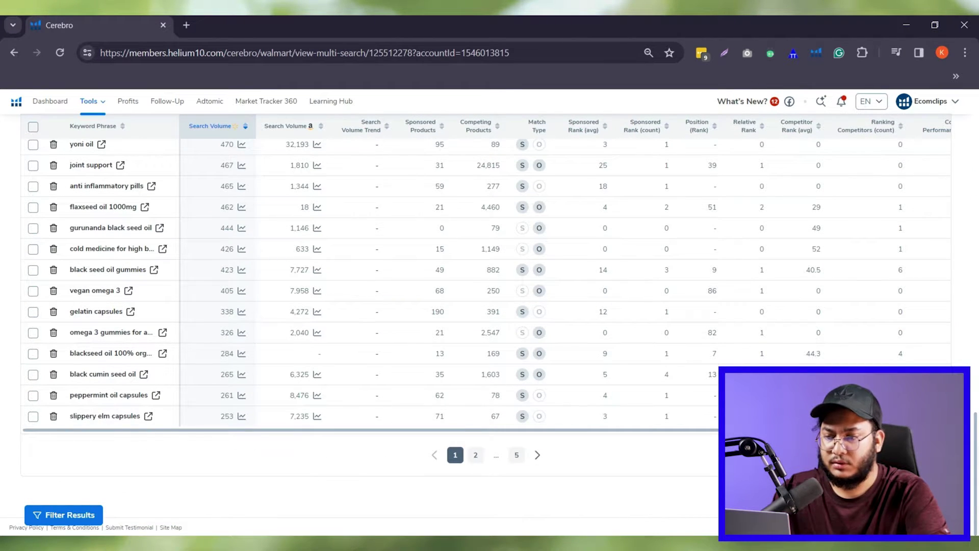
scroll(329, 308, up, 15)
mouse_move(329, 308)
scroll(327, 314, down, 3)
scroll(327, 313, up, 5)
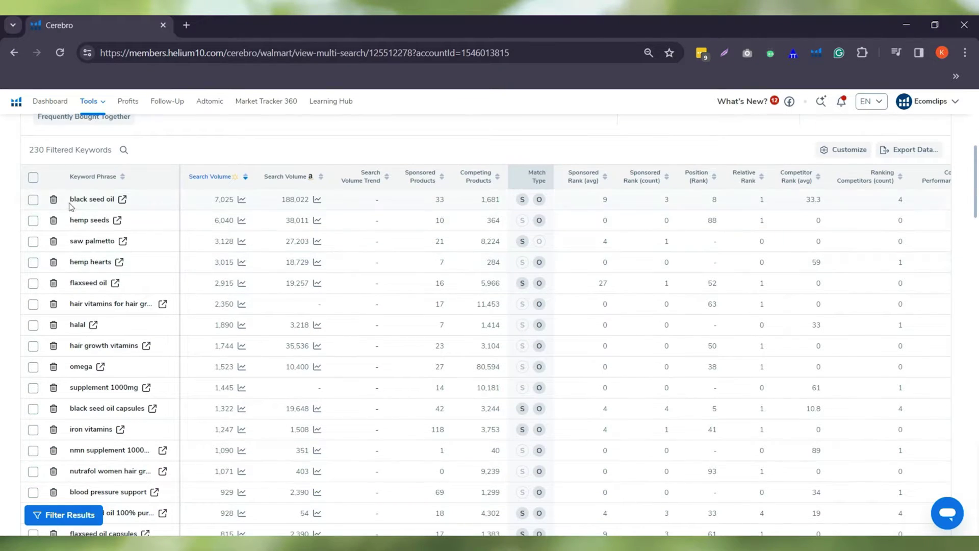
Step: Compare black seed oil's sponsored products count with the black seed keyword
drag(71, 199, 115, 199)
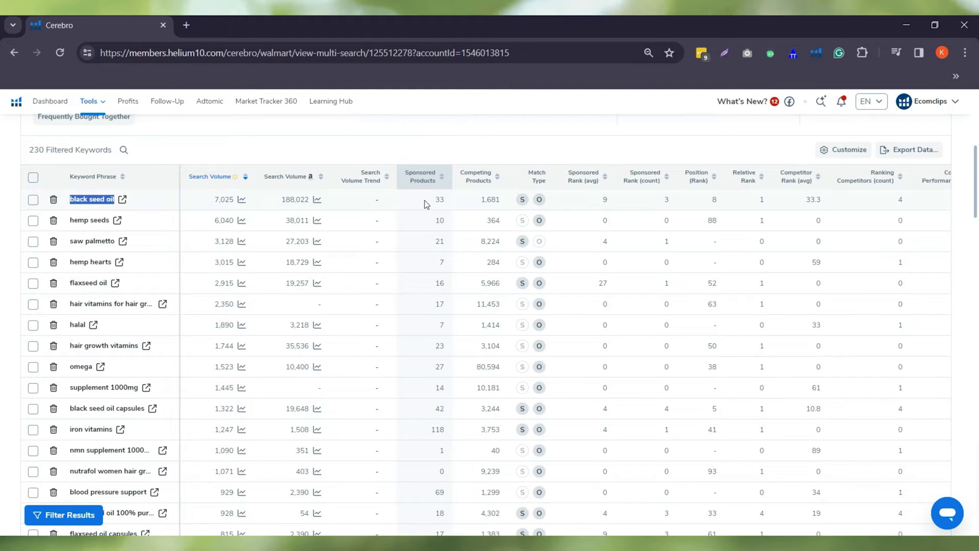
drag(428, 201, 446, 204)
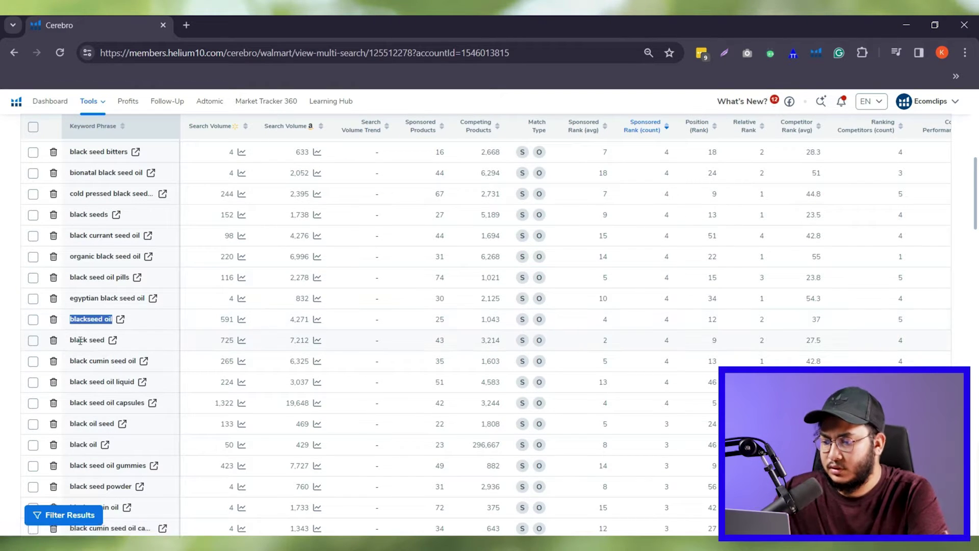
drag(70, 340, 118, 342)
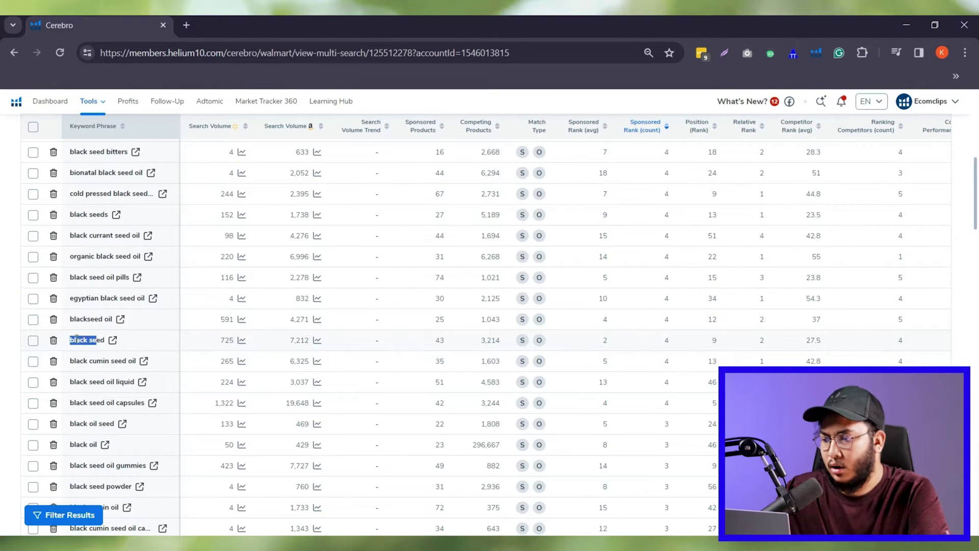
scroll(120, 245, up, 2)
scroll(97, 218, down, 1)
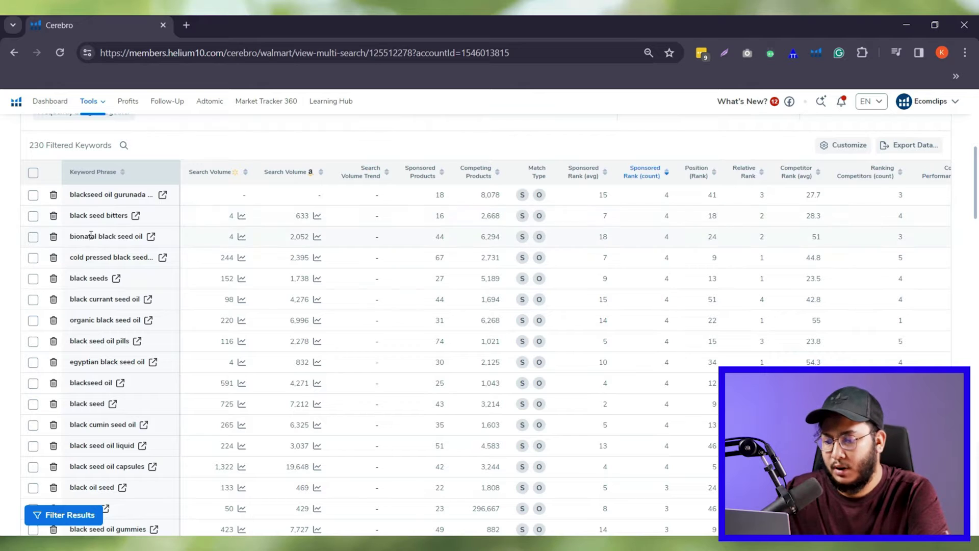
Step: Tick the black seeds, organic black seed oil and black seed keywords
click(33, 278)
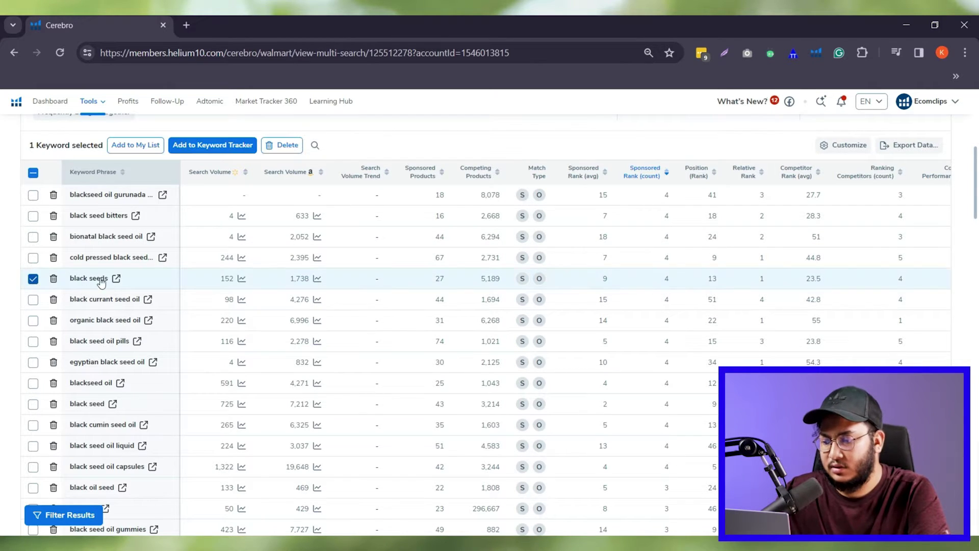
click(32, 321)
scroll(75, 350, down, 1)
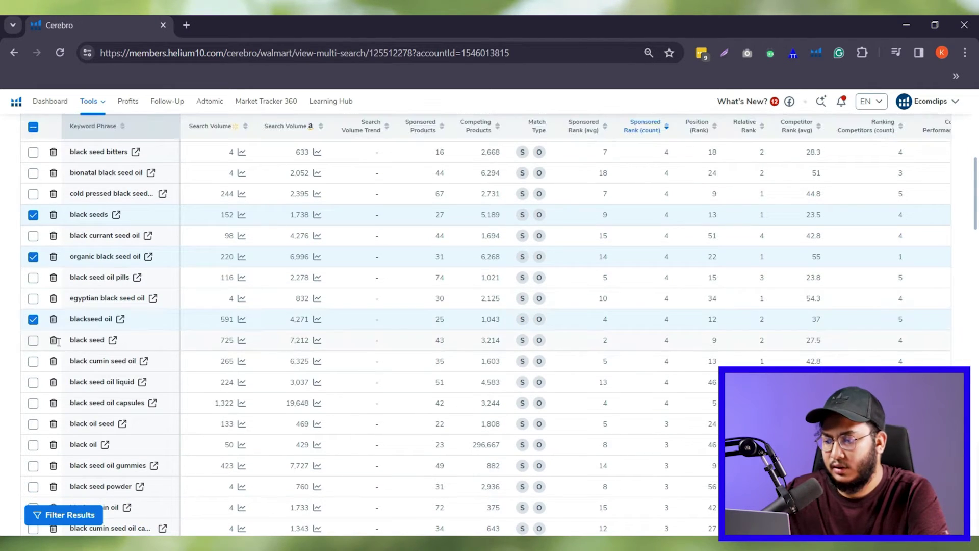
click(33, 340)
scroll(604, 344, up, 1)
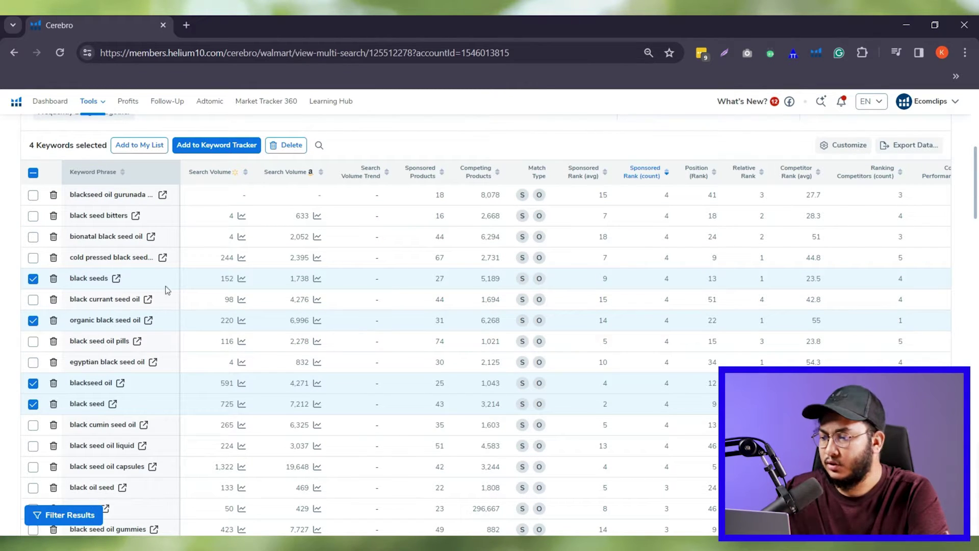
double_click(667, 279)
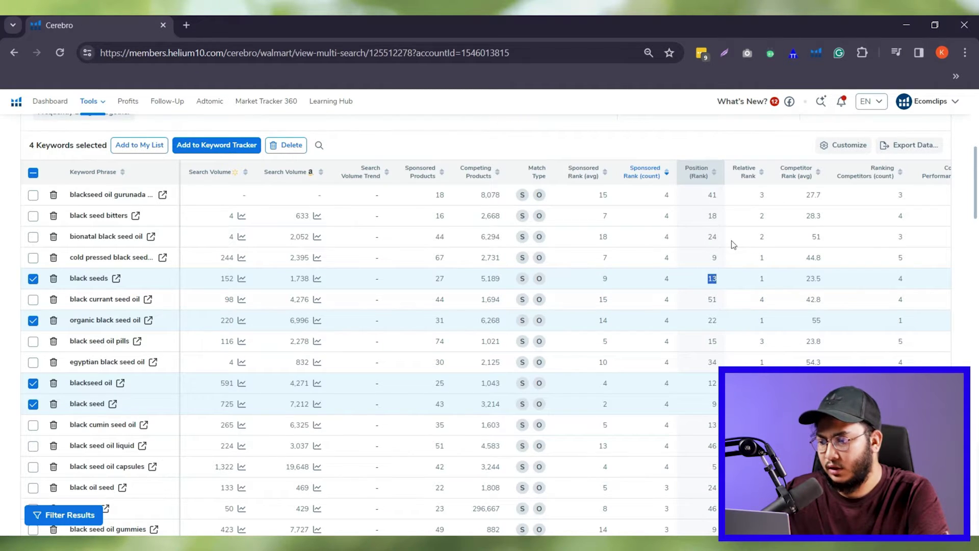
scroll(755, 216, up, 1)
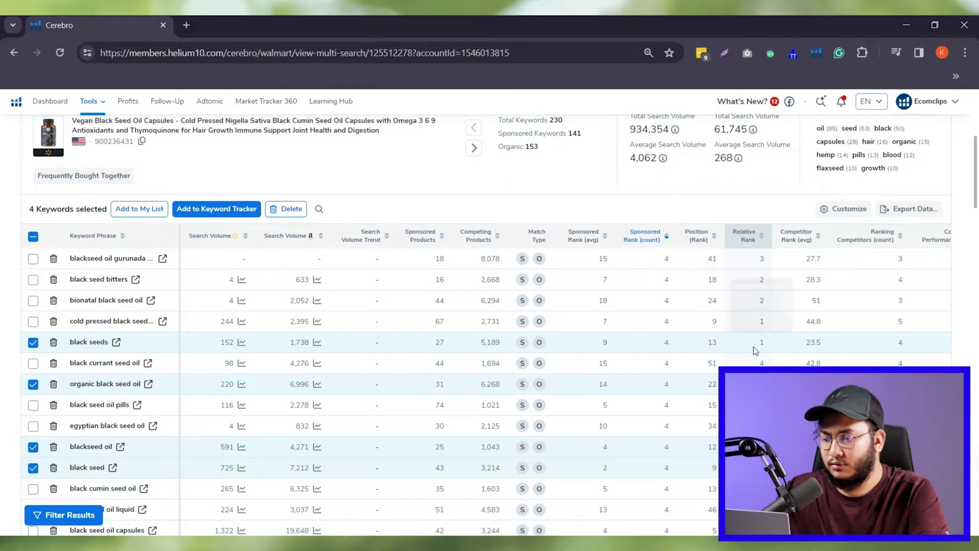
Step: Compare competitors' Relative Rank values and pick out the black seed oil pills keyword
mouse_move(763, 343)
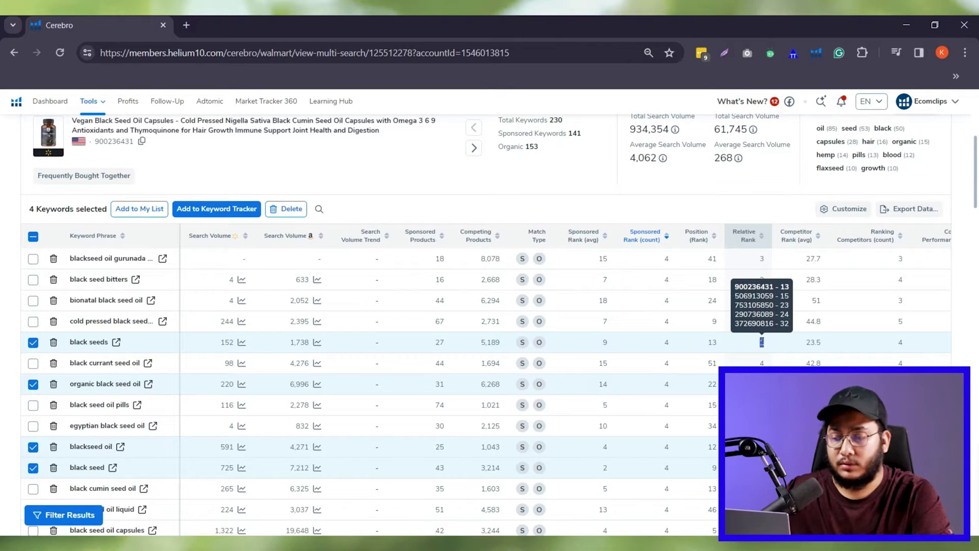
scroll(762, 342, down, 2)
drag(70, 261, 131, 261)
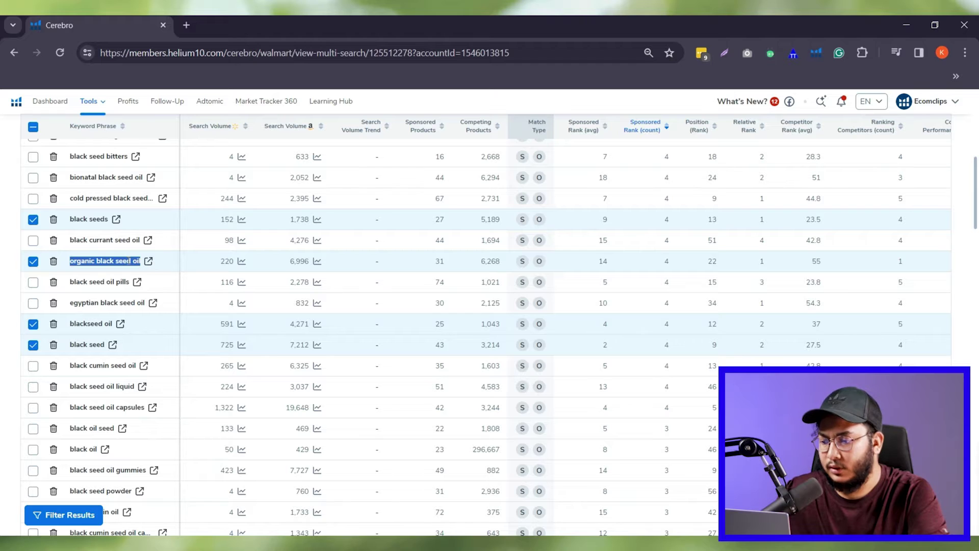
mouse_move(762, 263)
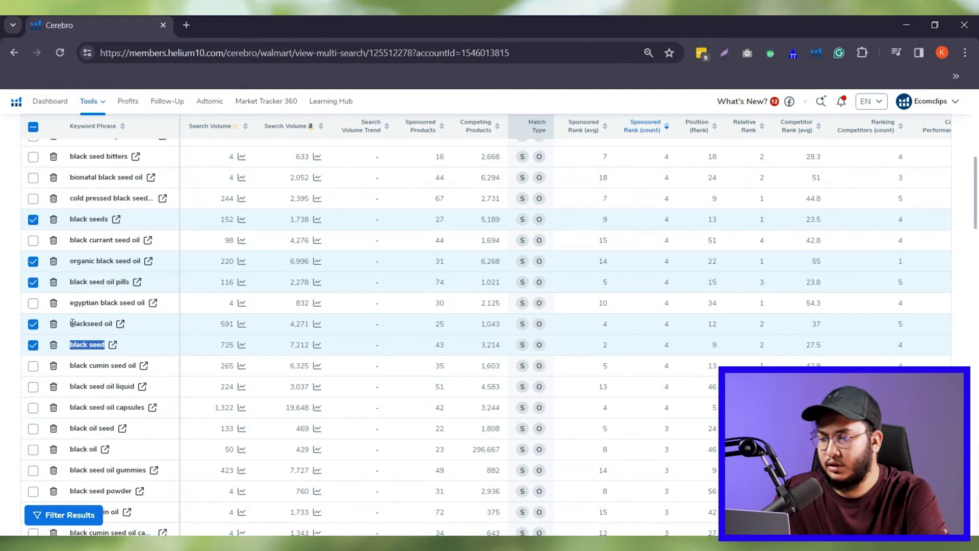
Step: Copy 'blackseed oil' and 'black seed oil pills' from Cerebro onto separate lines in the Notepad++ notes
drag(70, 323, 122, 322)
key(ctrl+c)
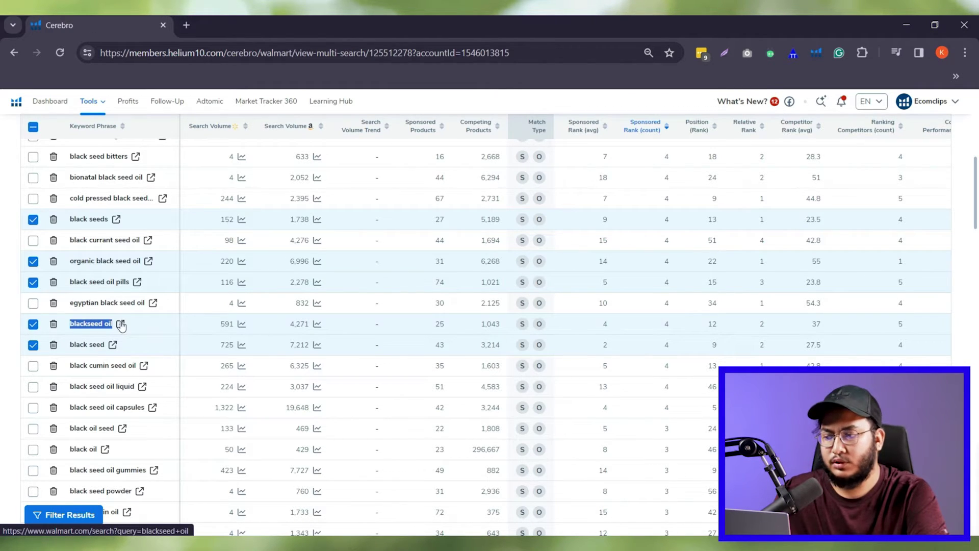
key(alt+Tab)
key(Return)
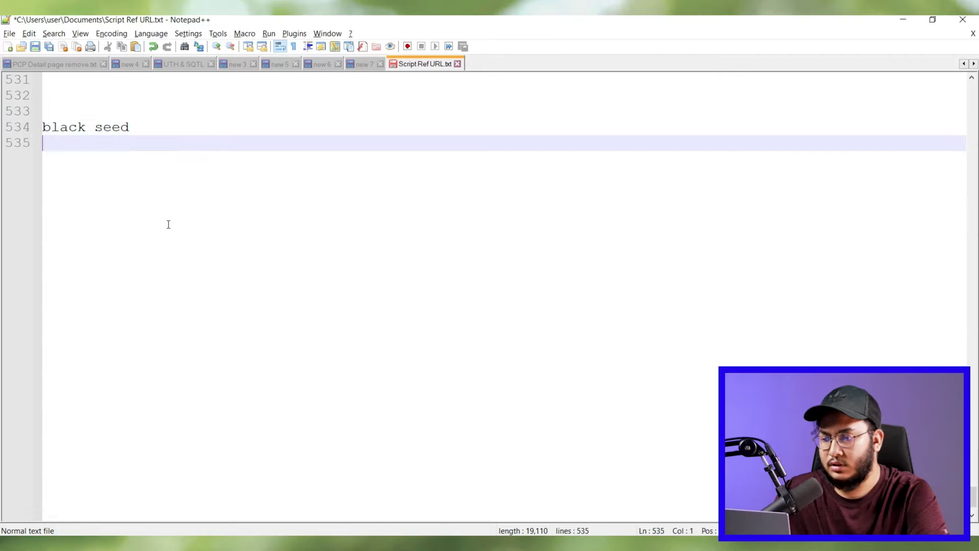
key(ctrl+v)
key(Return)
key(alt+Tab)
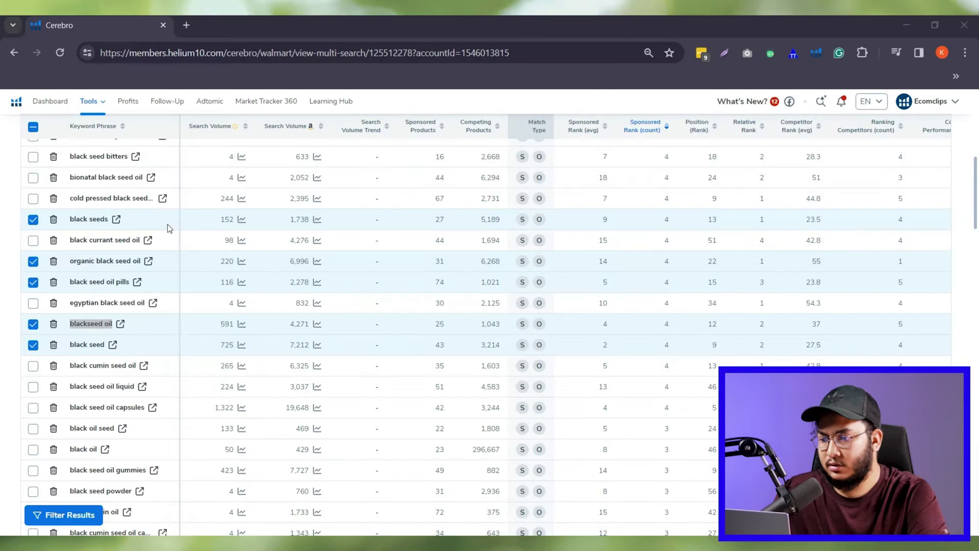
key(alt+Tab)
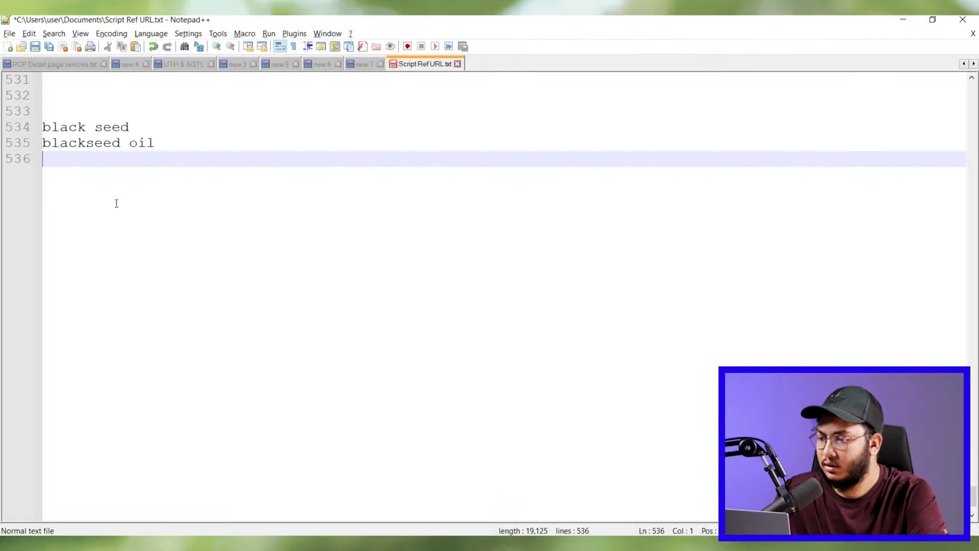
text(black seed oil pills)
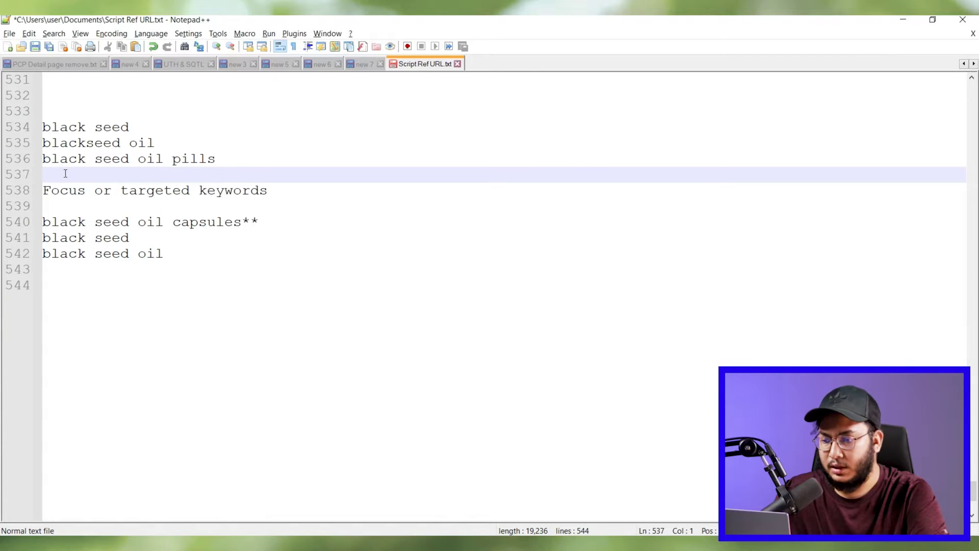
key(Return)
key(Return)
text(Focus or targeted keywords)
key(alt+Tab)
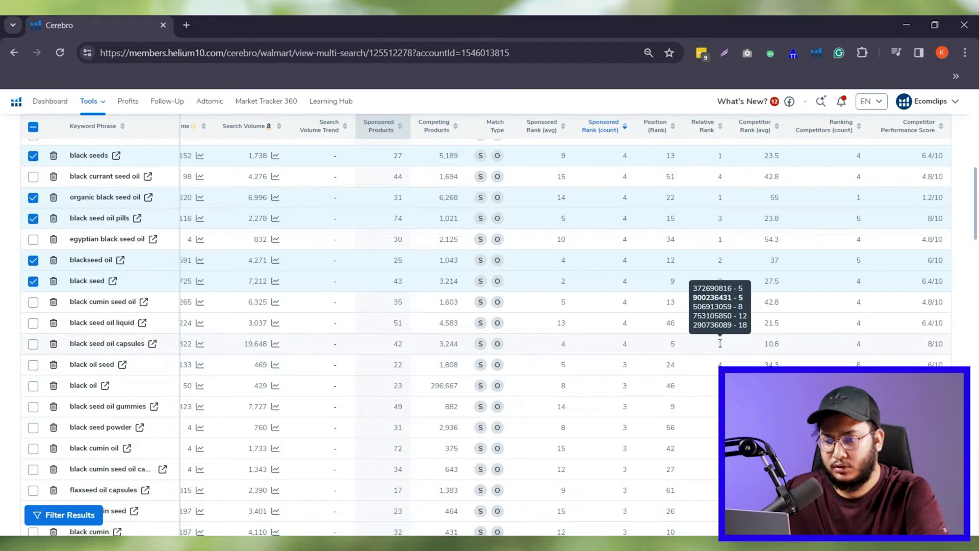
Step: Add 'black seed oil capsules' from Cerebro as its own line in the notes
triple_click(86, 342)
key(ctrl+c)
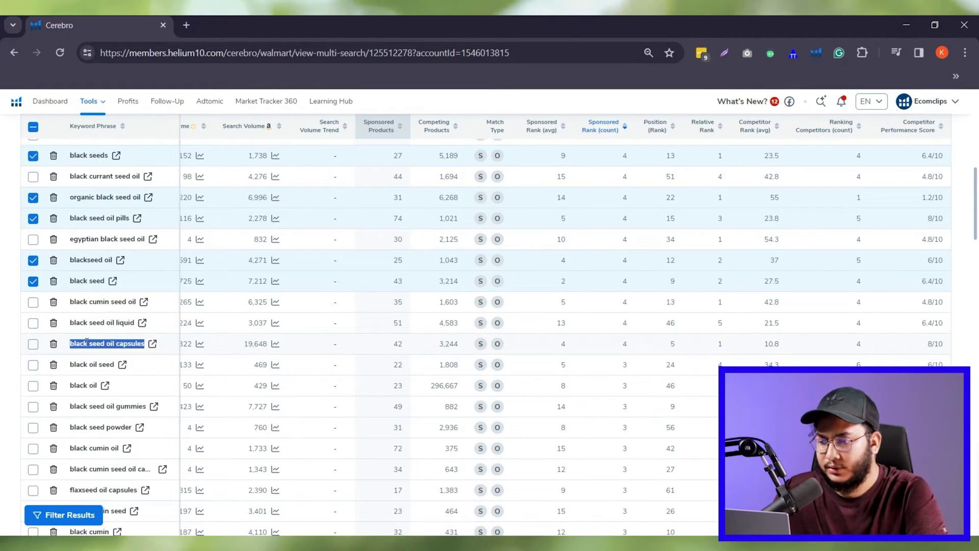
key(alt+Tab)
key(ctrl+v)
key(Return)
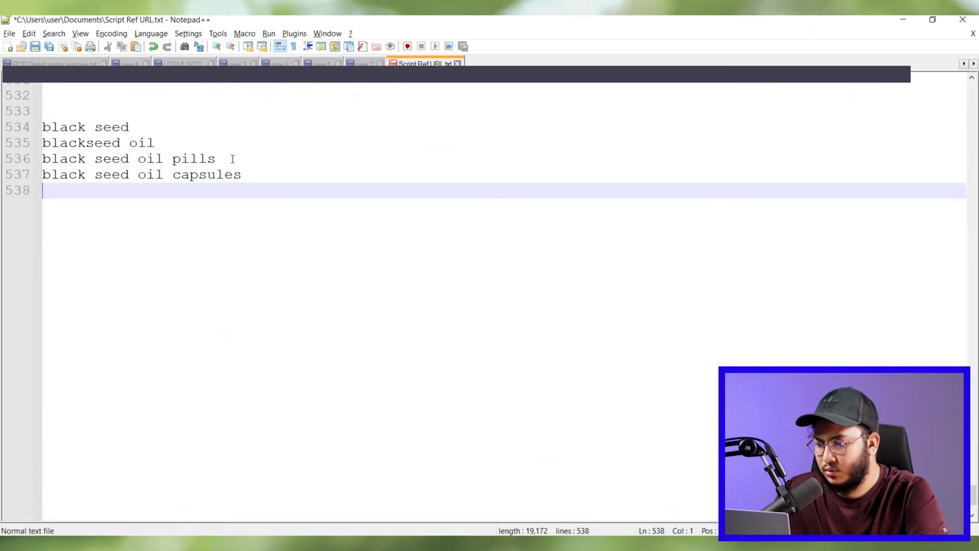
click(253, 181)
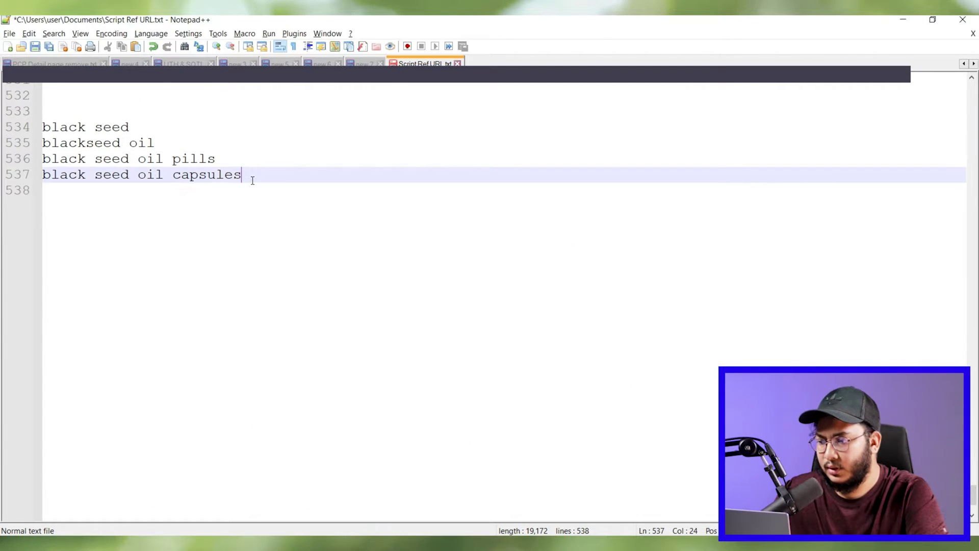
key(alt+Tab)
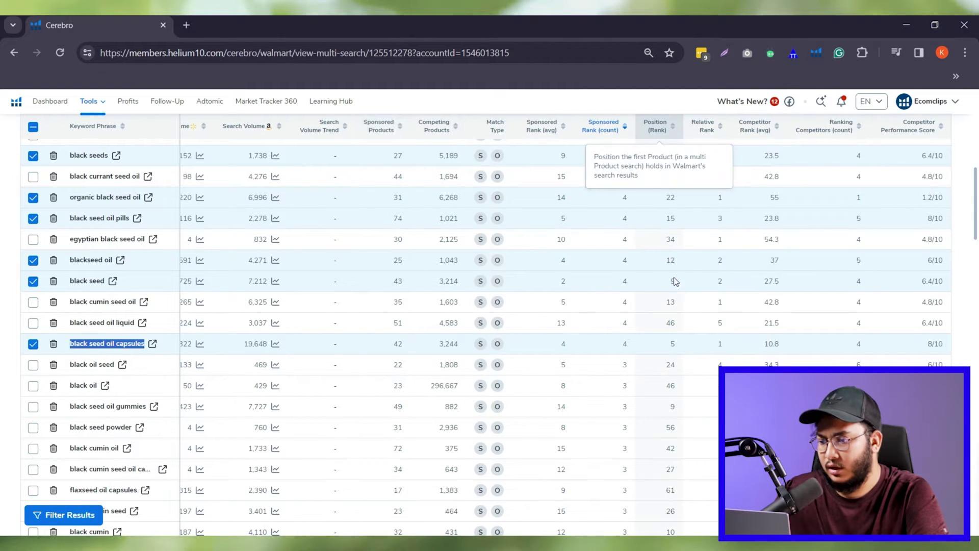
drag(676, 345, 661, 346)
double_click(625, 344)
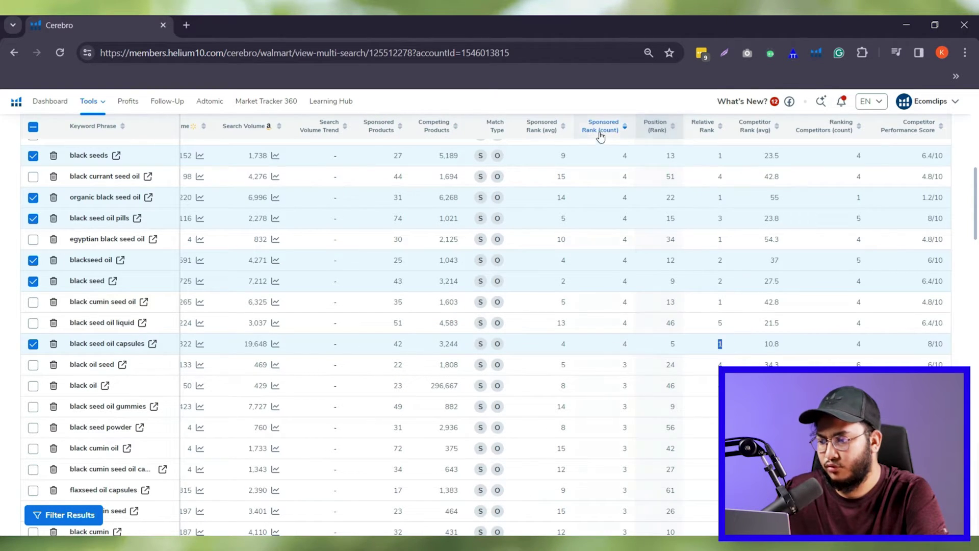
double_click(498, 344)
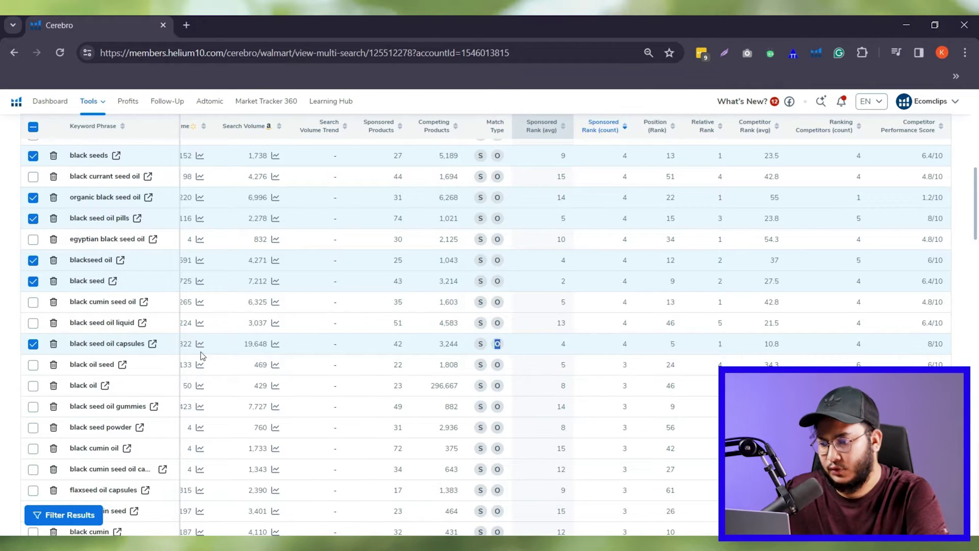
scroll(447, 421, down, 15)
scroll(554, 435, left, 2)
scroll(633, 320, up, 8)
Step: Paste 'black seed oil' on a new line below 'black seed' in the Notepad++ notes
scroll(632, 320, up, 10)
key(alt+Tab)
text(black seed)
key(shift+Home)
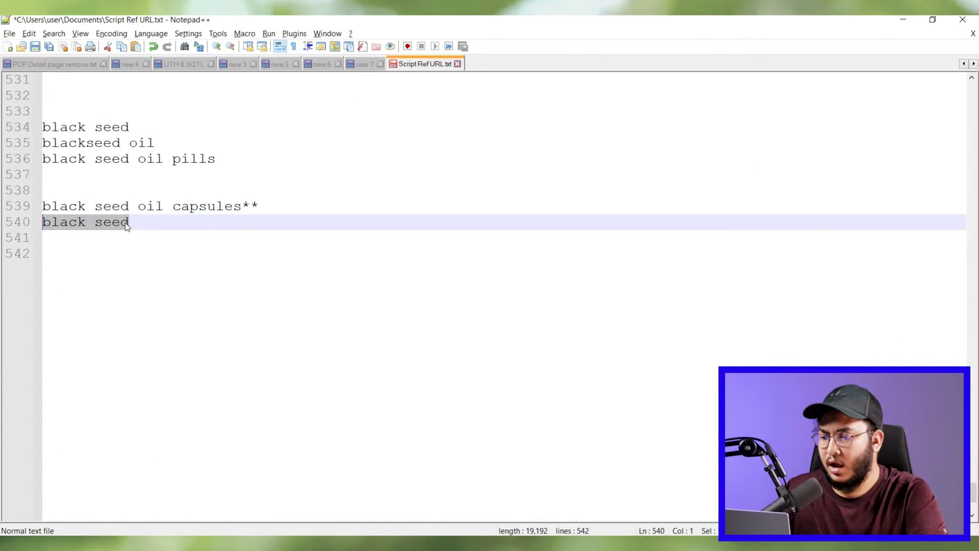
double_click(159, 162)
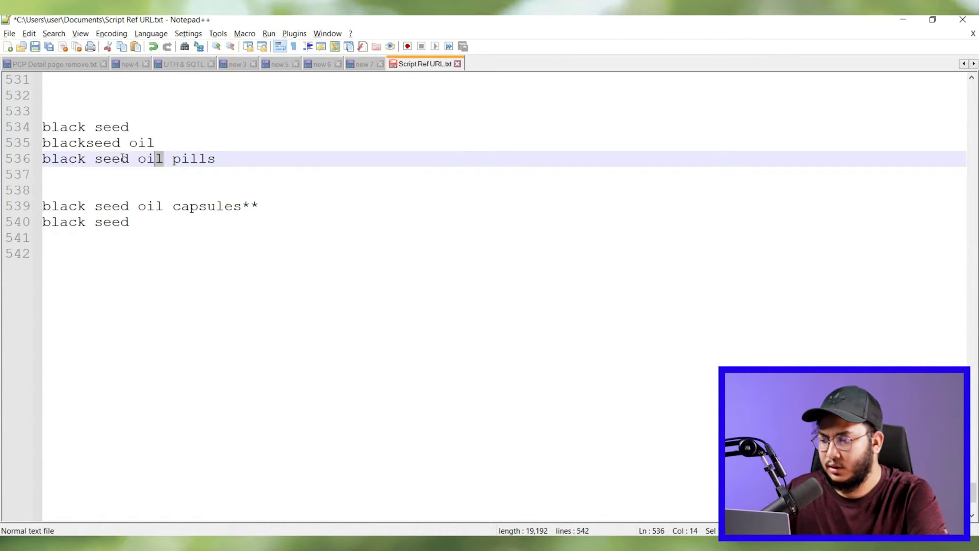
drag(160, 162, 44, 159)
key(ctrl+c)
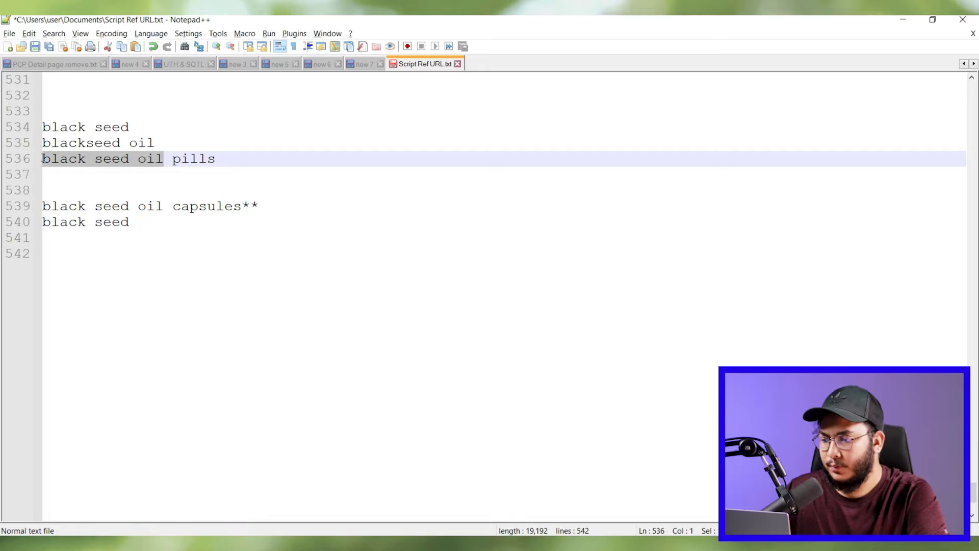
click(168, 148)
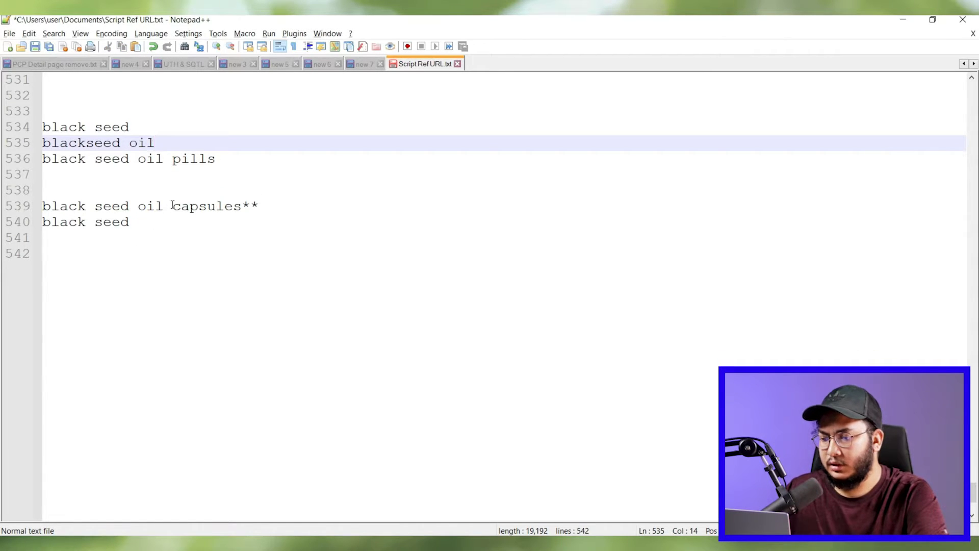
click(140, 226)
key(Return)
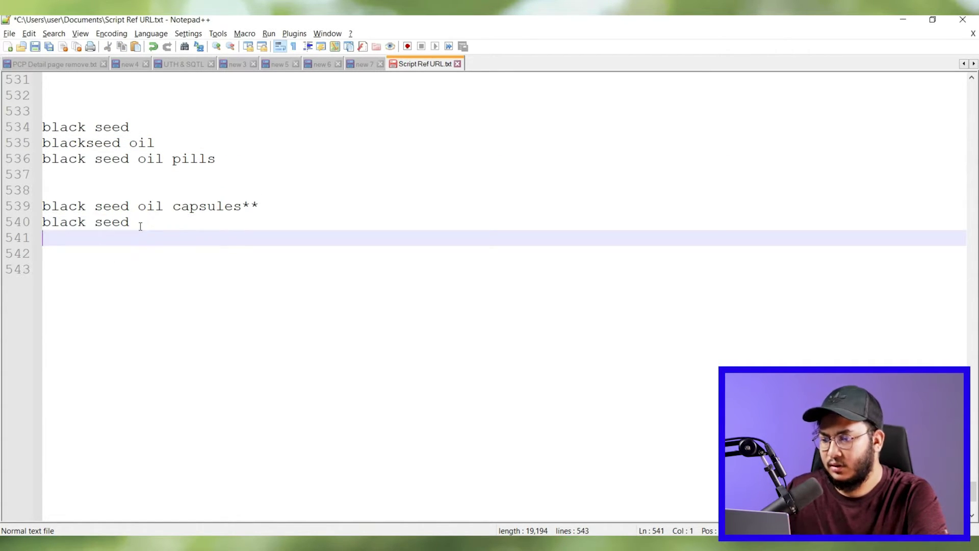
key(ctrl+v)
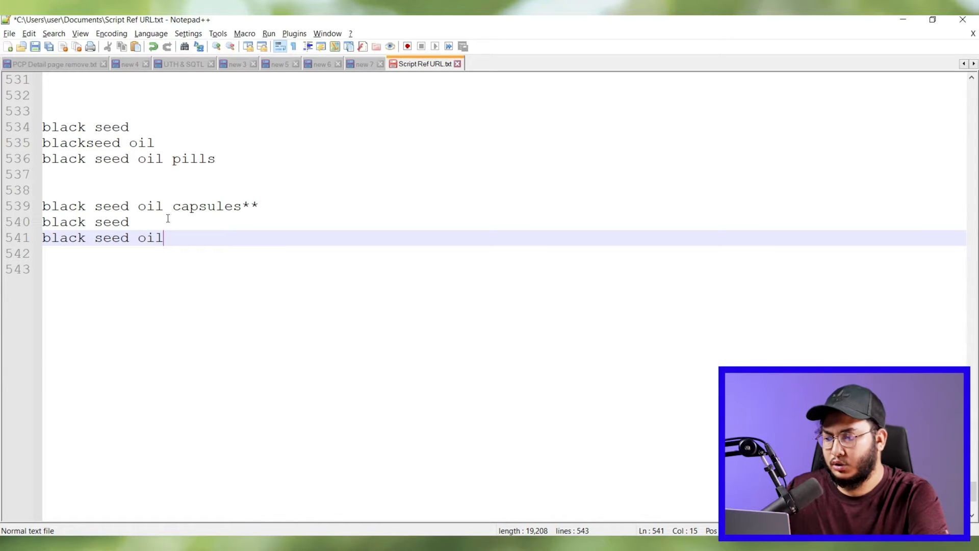
Step: Insert a 'Focus or targeted keywords' heading line above the capsules keyword list
drag(176, 242, 30, 206)
click(244, 179)
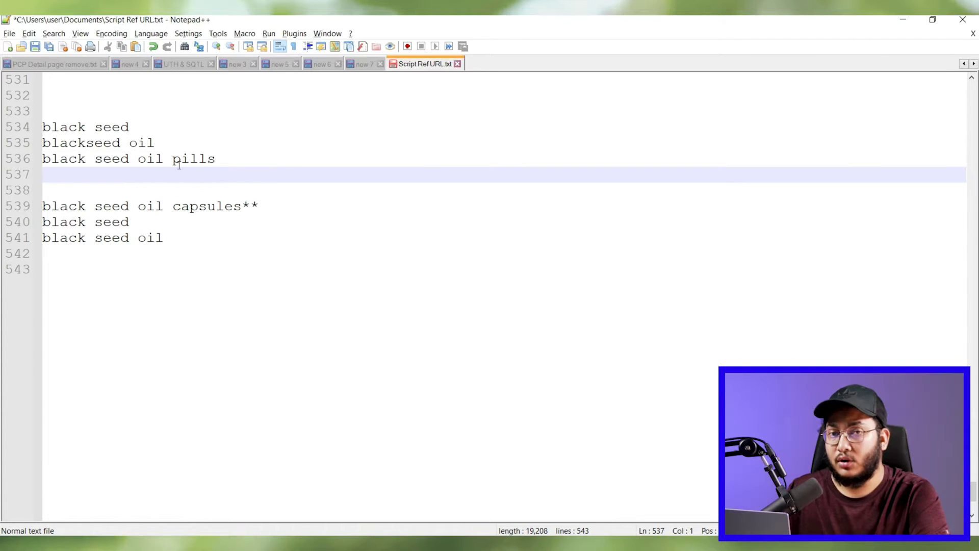
click(178, 240)
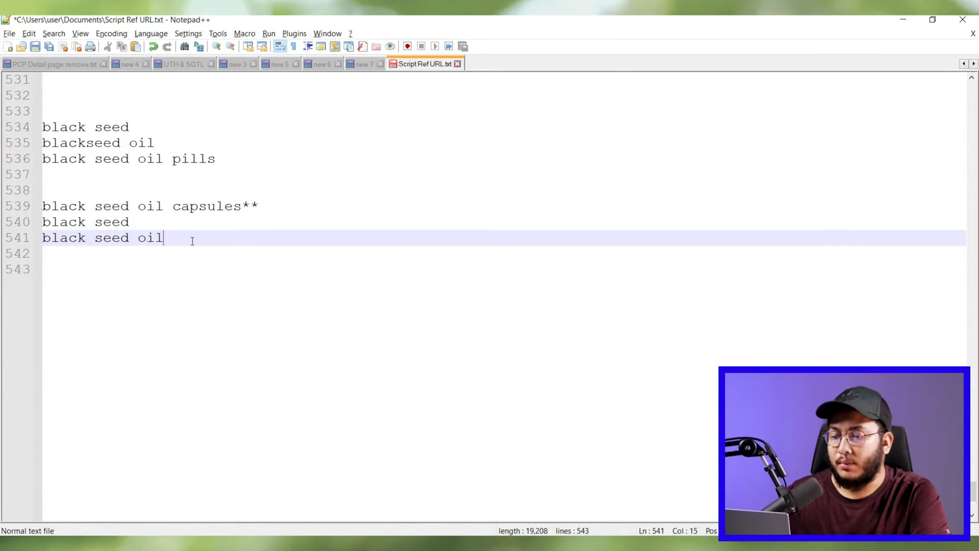
click(57, 181)
key(Return)
text(Focus or )
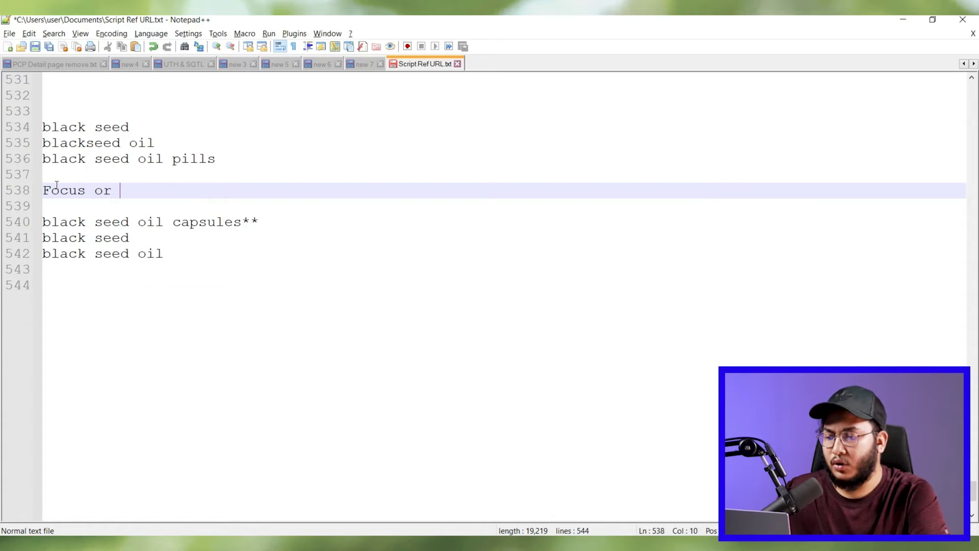
text(targeted keywords)
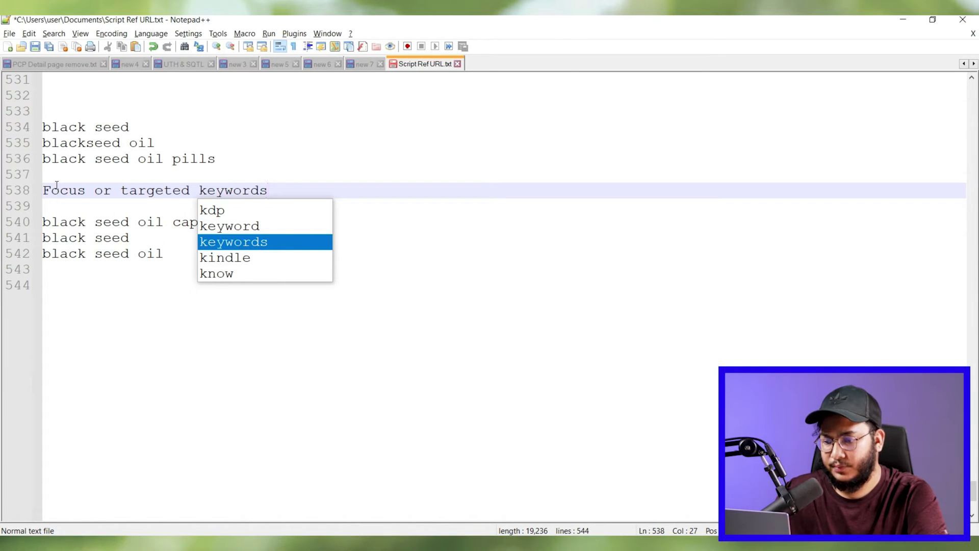
key(Return)
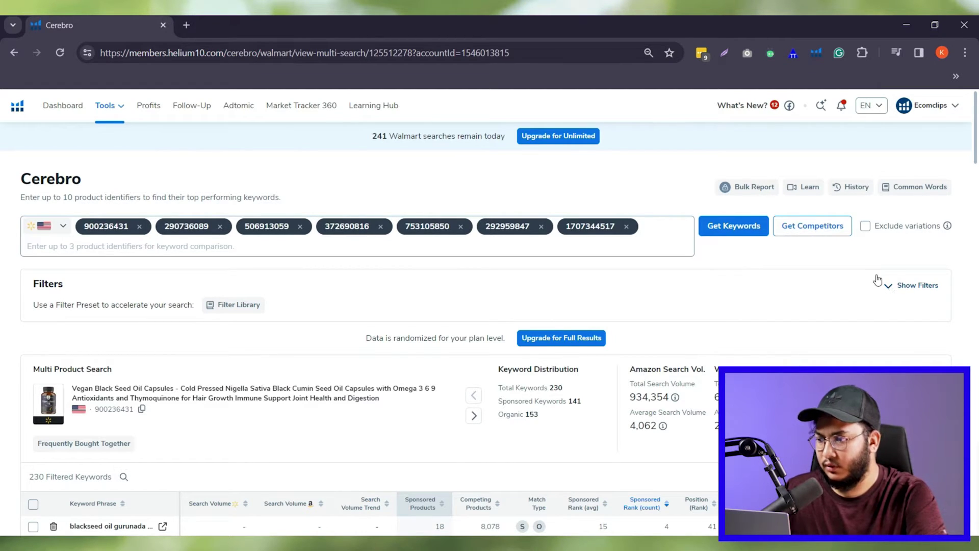
Step: Limit Cerebro keywords to a maximum Position (Rank) of 40, leaving 187 filtered keywords
click(893, 287)
scroll(614, 262, down, 4)
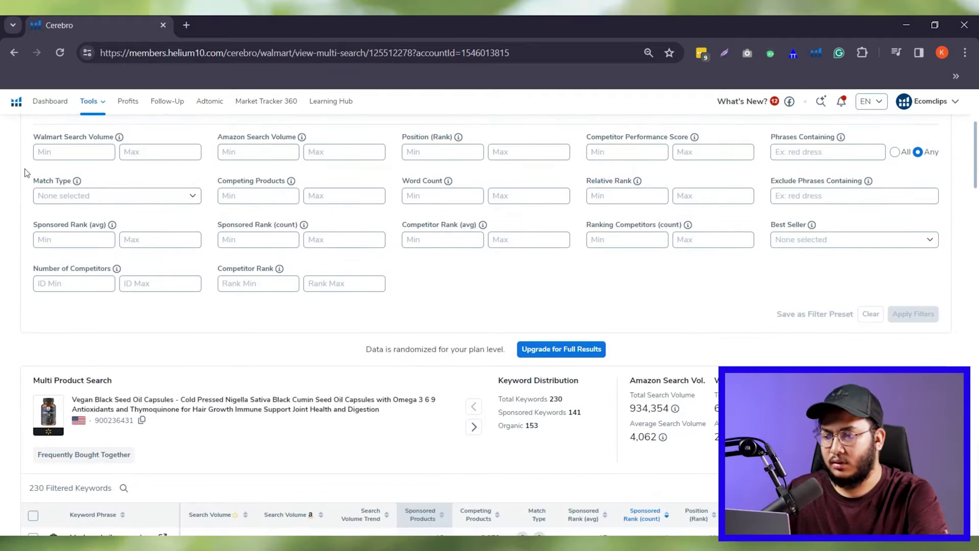
scroll(27, 174, up, 3)
scroll(406, 199, down, 1)
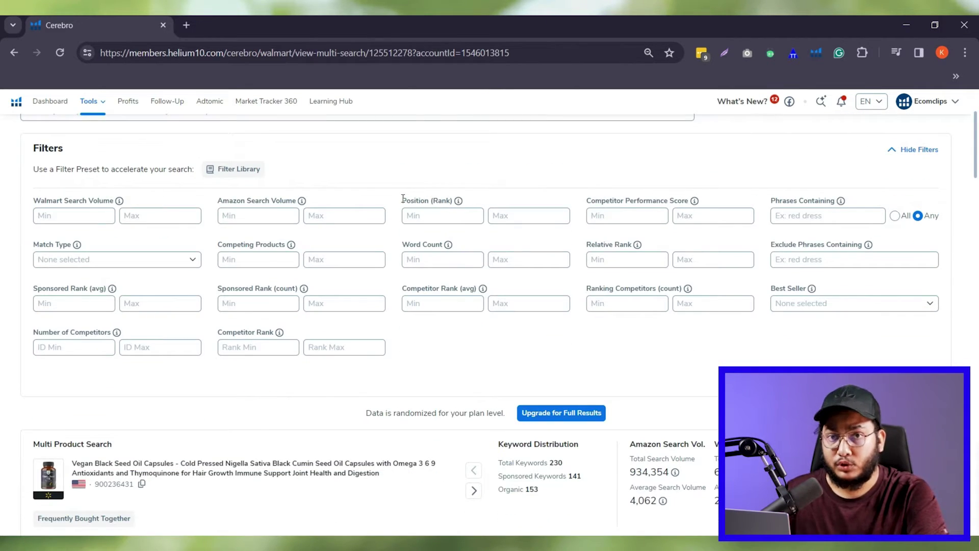
drag(402, 200, 454, 200)
scroll(454, 201, down, 1)
click(510, 155)
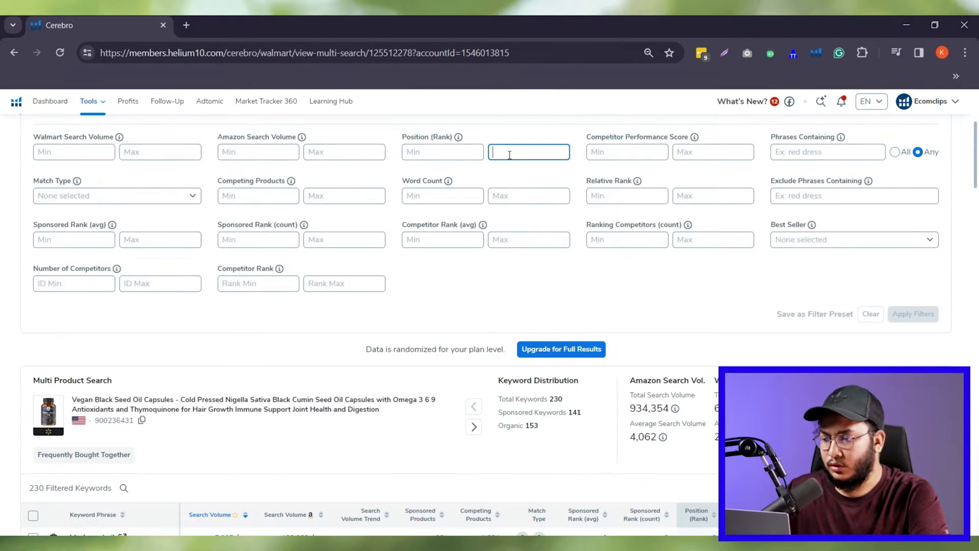
text(40)
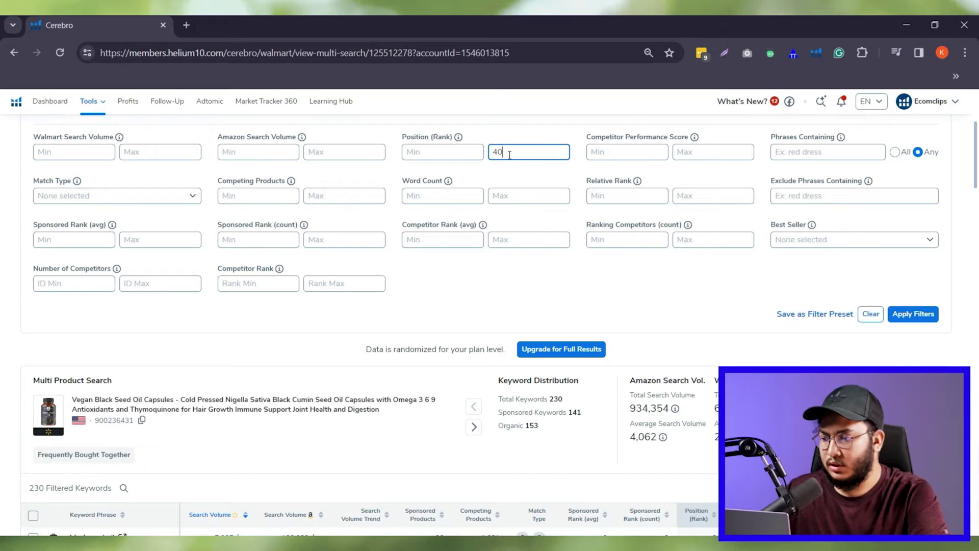
click(562, 290)
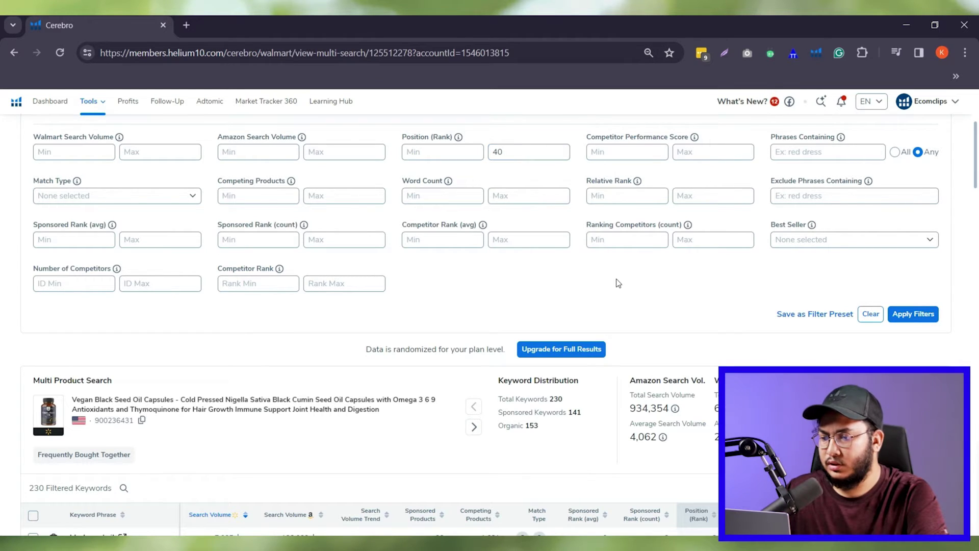
click(912, 314)
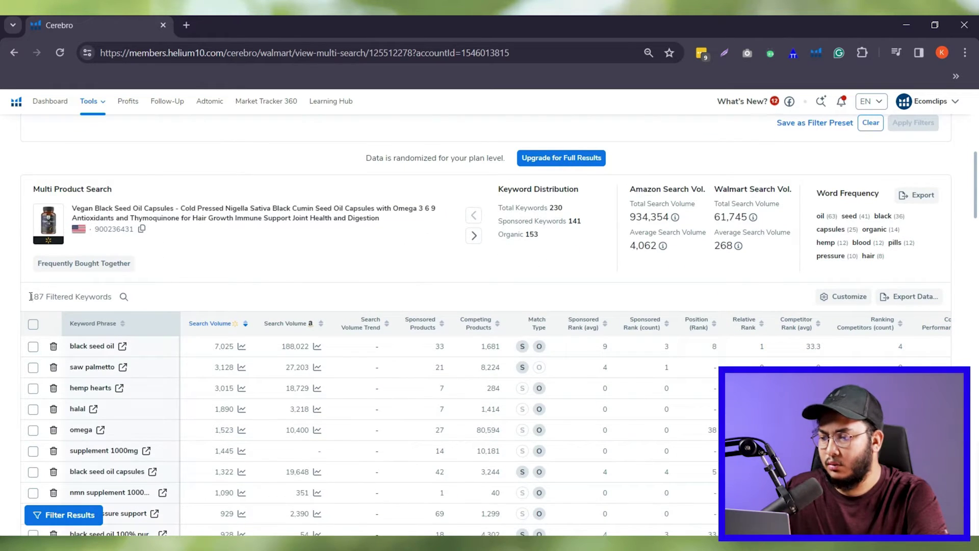
Step: Sort the 187 filtered keywords by Position (Rank) ascending and look through the results
drag(30, 297, 109, 299)
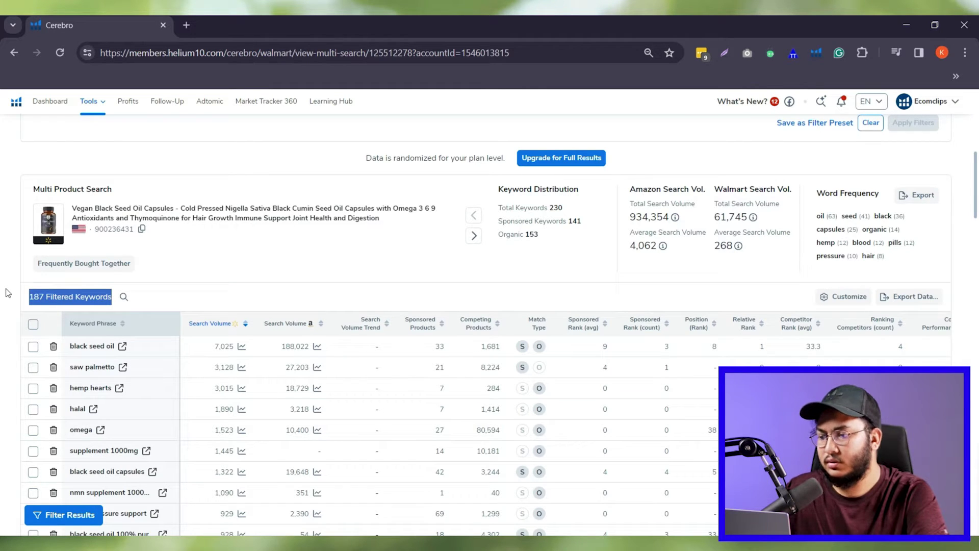
click(696, 323)
scroll(113, 414, down, 10)
drag(70, 415, 147, 416)
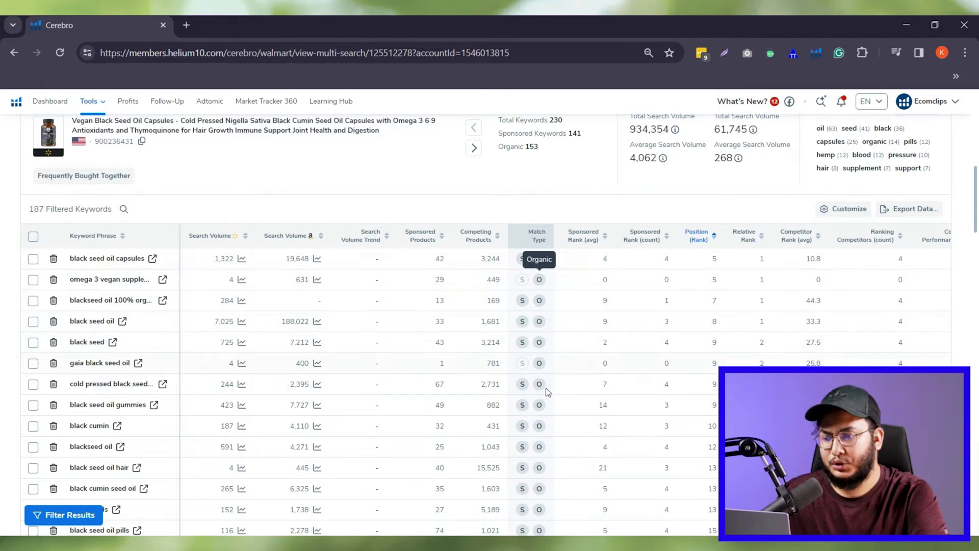
scroll(544, 408, down, 2)
scroll(540, 433, up, 5)
scroll(580, 356, down, 2)
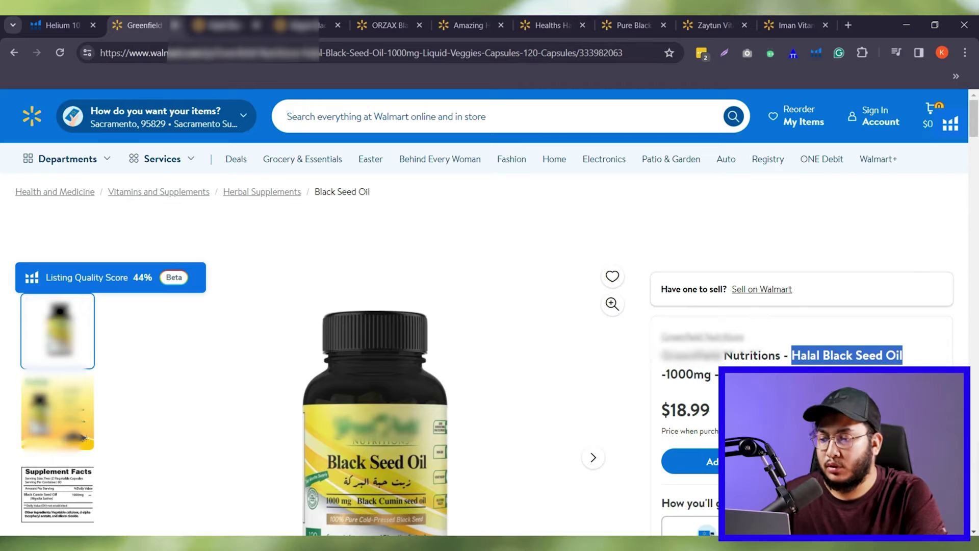
Step: Filter Cerebro to phrases containing 'Halal', narrowing the table to 4 keywords
click(807, 355)
double_click(808, 355)
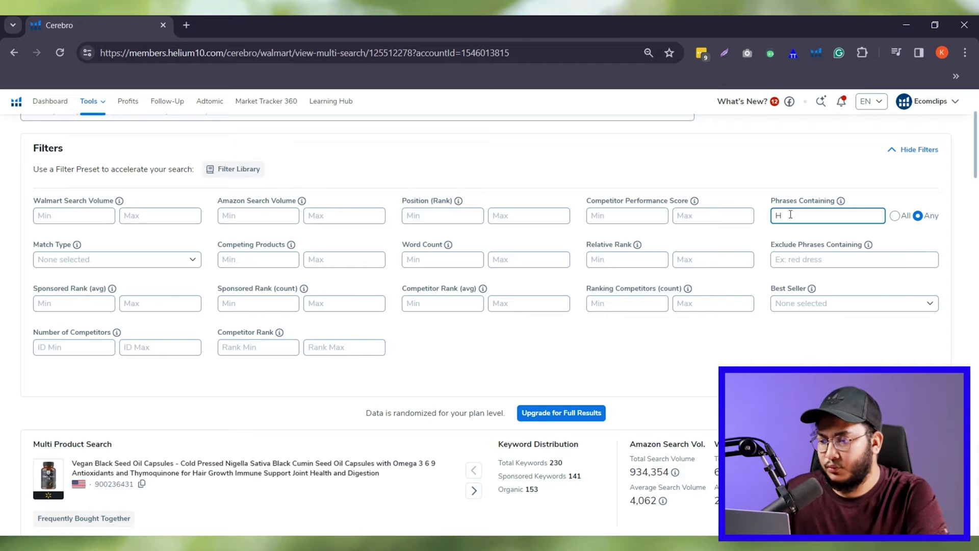
text(alal)
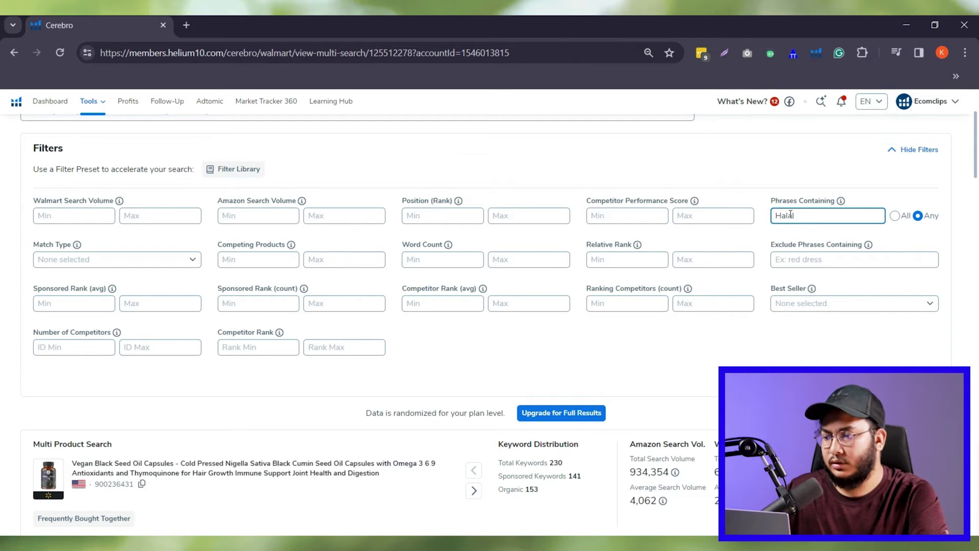
click(919, 378)
scroll(722, 341, down, 5)
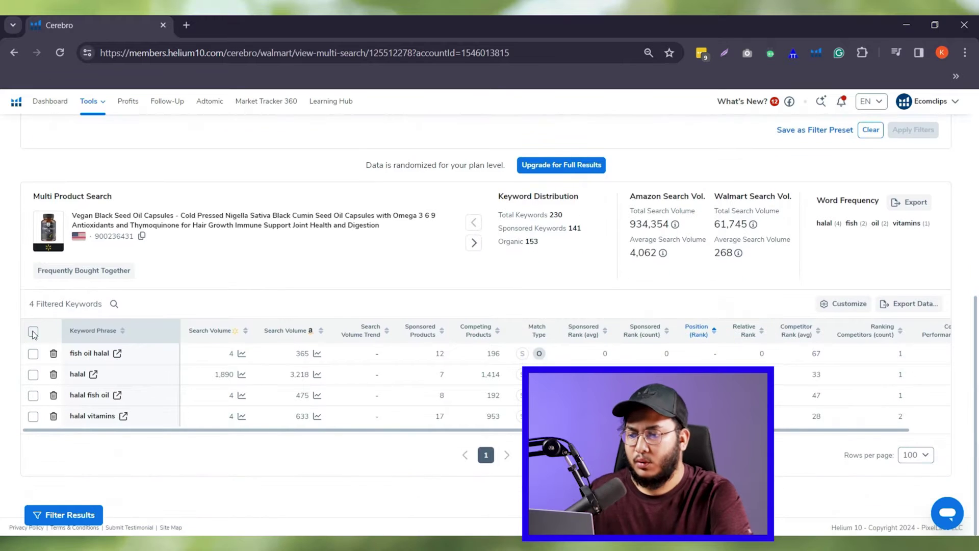
drag(29, 306, 105, 311)
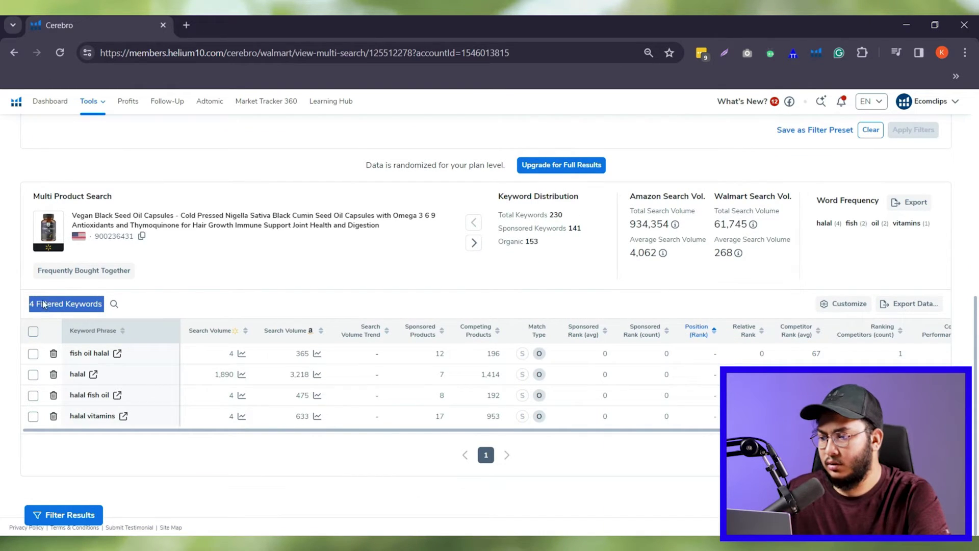
Step: Copy the halal keywords, such as halal fish oil and halal vitamins, into the Notepad++ notes
double_click(101, 355)
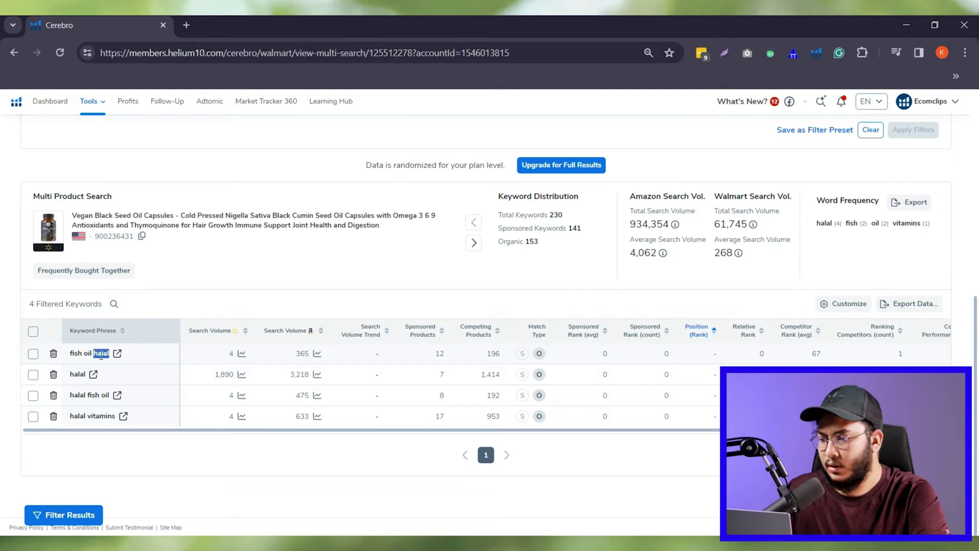
double_click(80, 376)
key(alt+Tab)
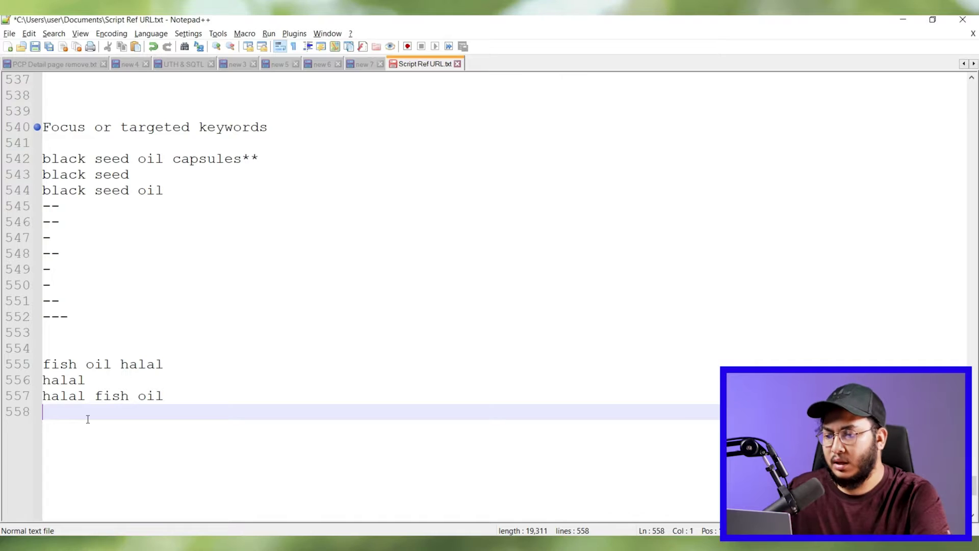
text(halal vitamins)
key(Return)
drag(182, 415, 37, 364)
key(alt+Tab)
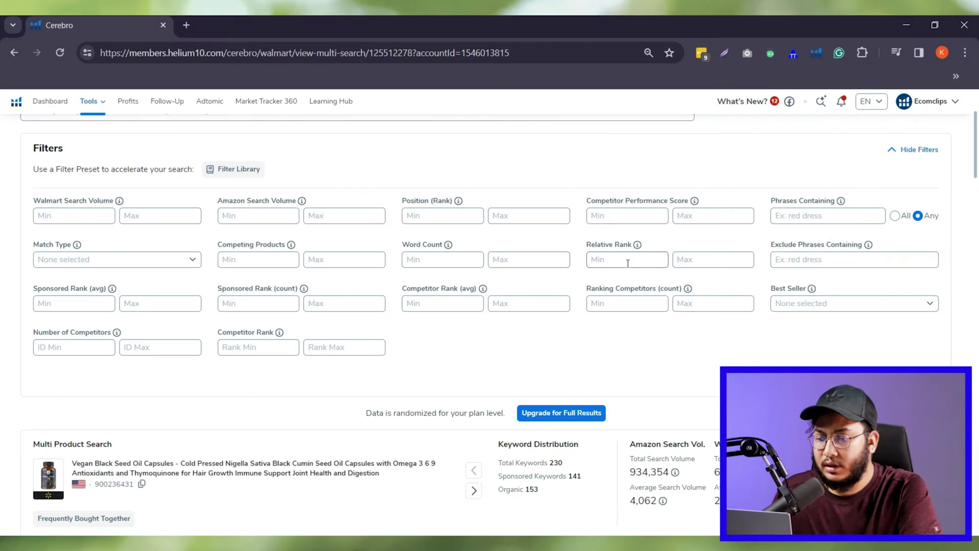
Step: Apply a Relative Rank maximum of 30 and review the 230 filtered keywords
scroll(610, 186, down, 1)
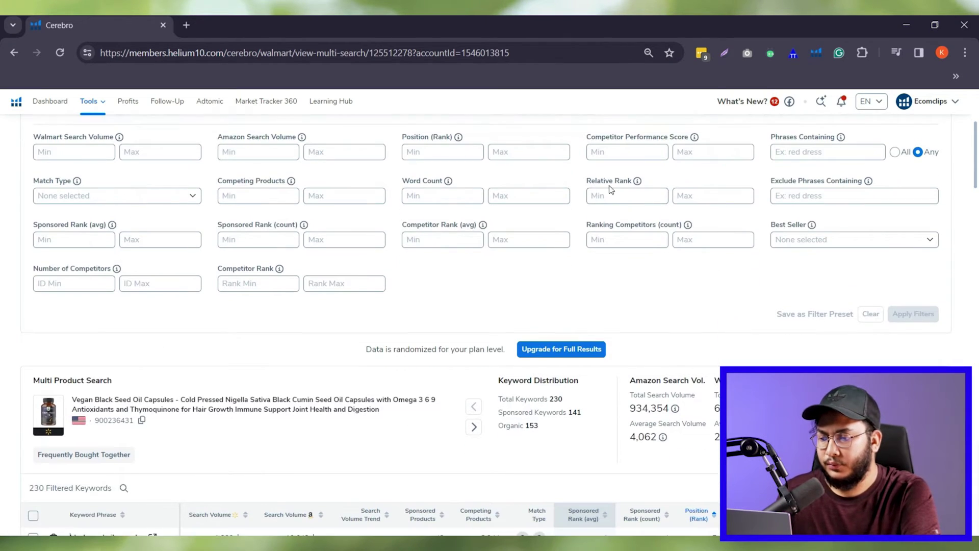
click(607, 194)
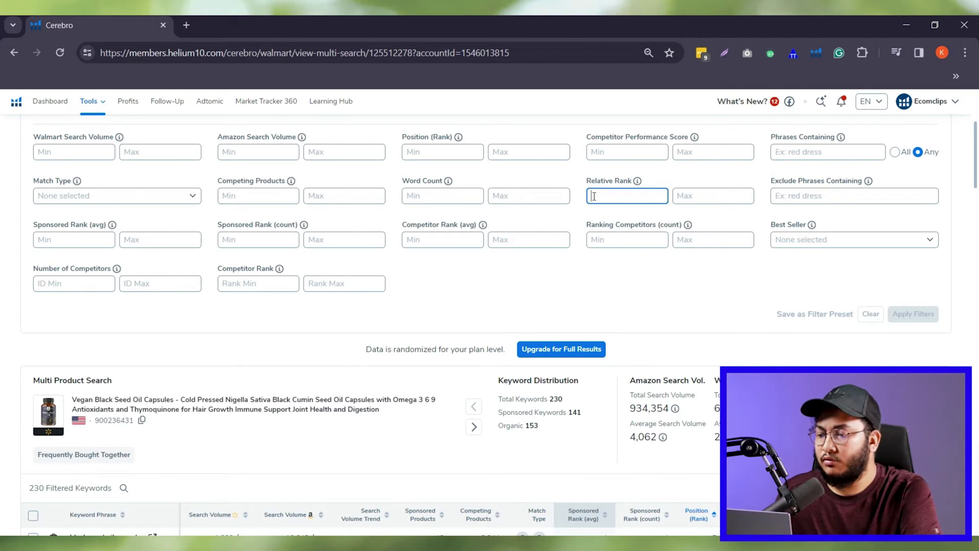
click(695, 194)
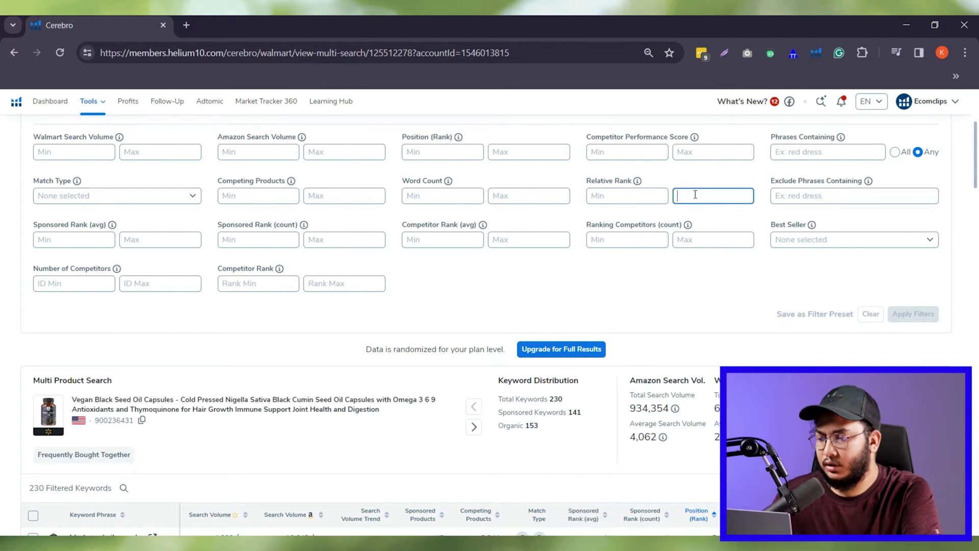
text(30)
click(913, 314)
scroll(76, 346, down, 3)
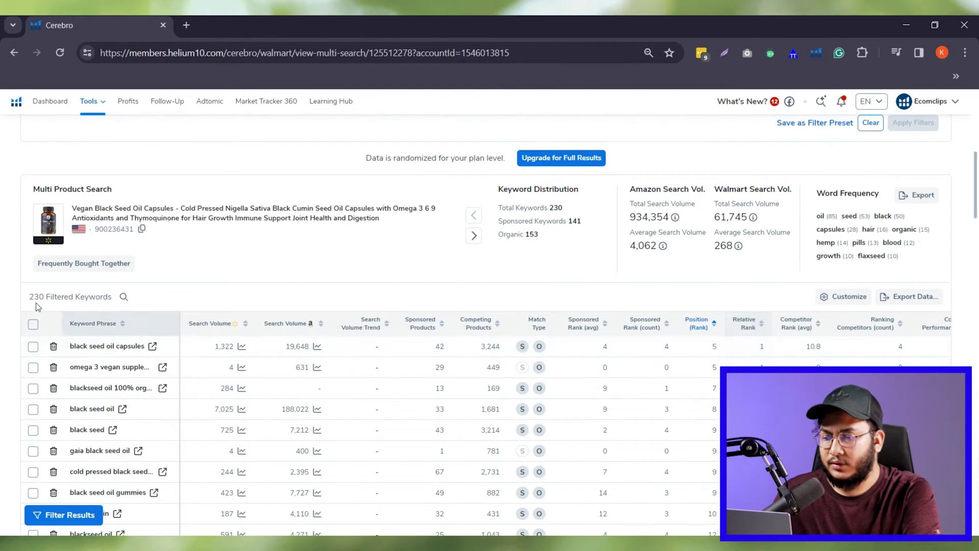
drag(28, 296, 101, 297)
scroll(633, 327, down, 1)
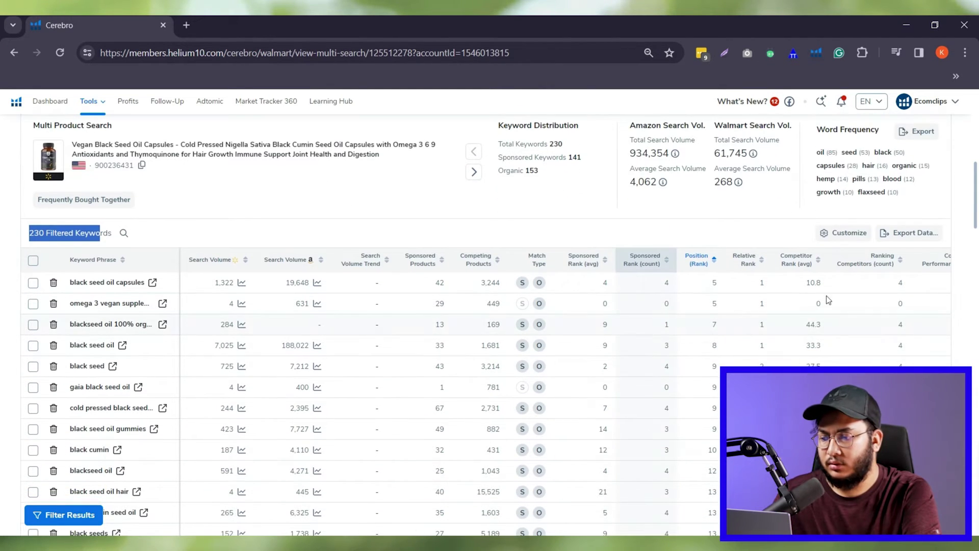
mouse_move(763, 282)
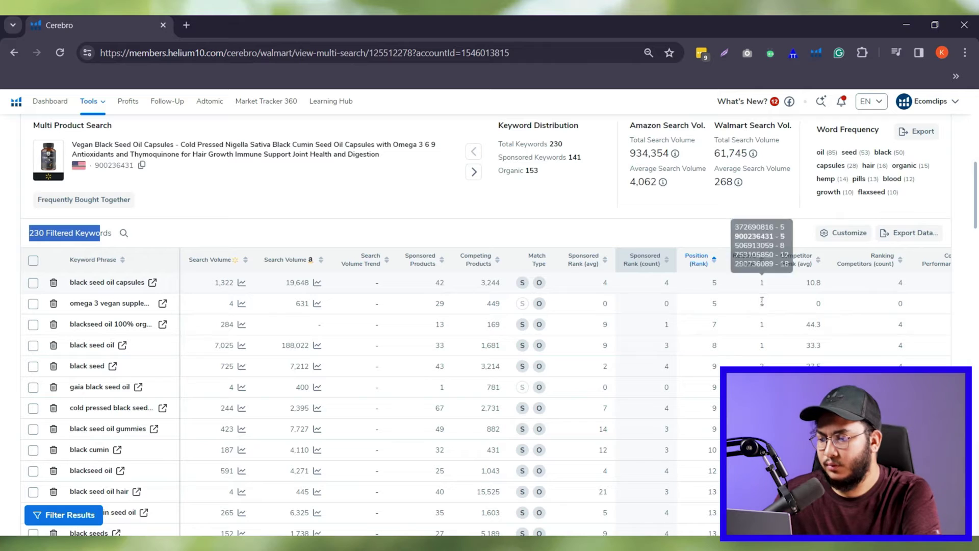
mouse_move(763, 326)
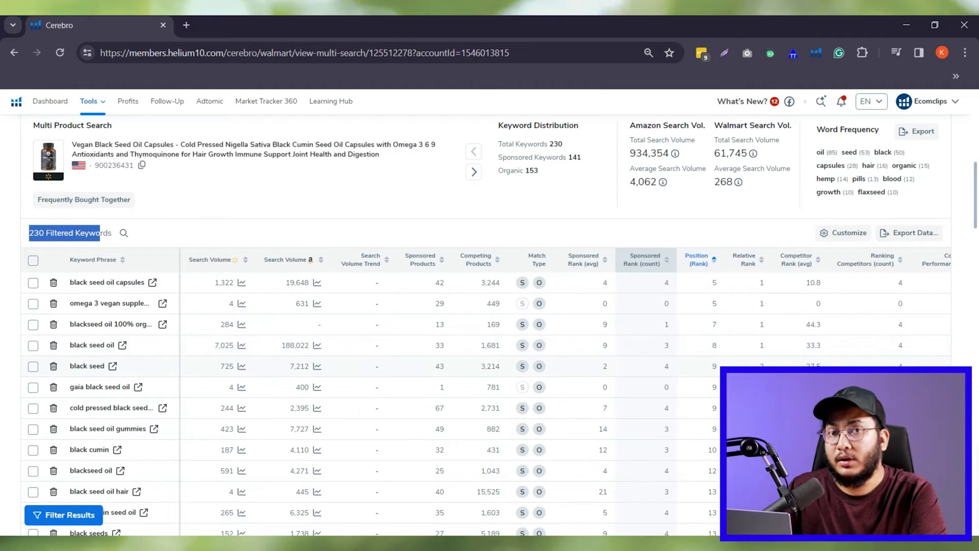
scroll(764, 365, down, 9)
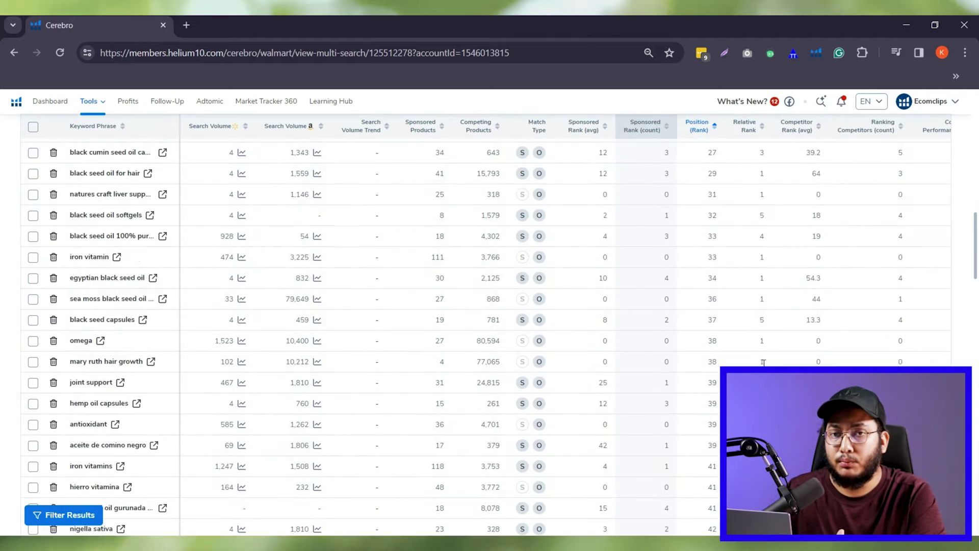
scroll(764, 364, down, 15)
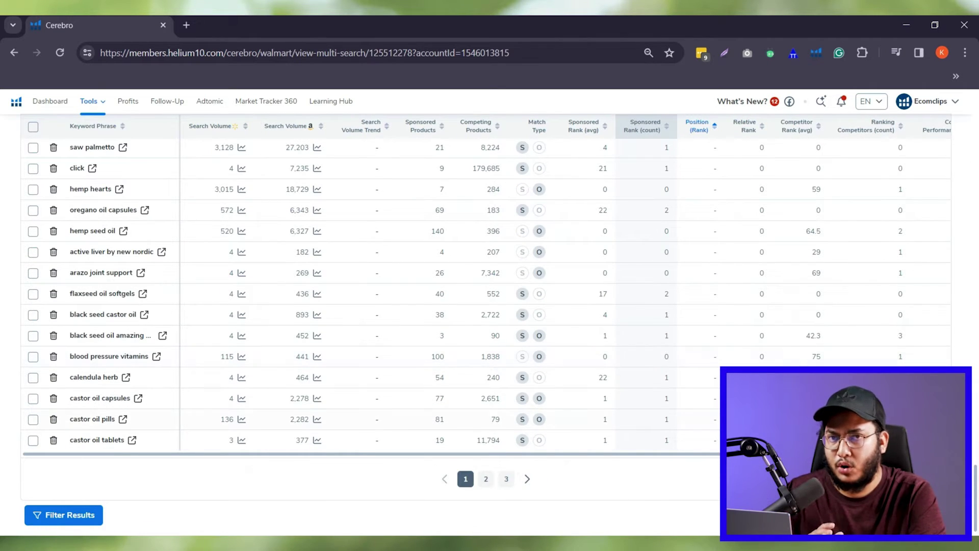
scroll(761, 306, up, 4)
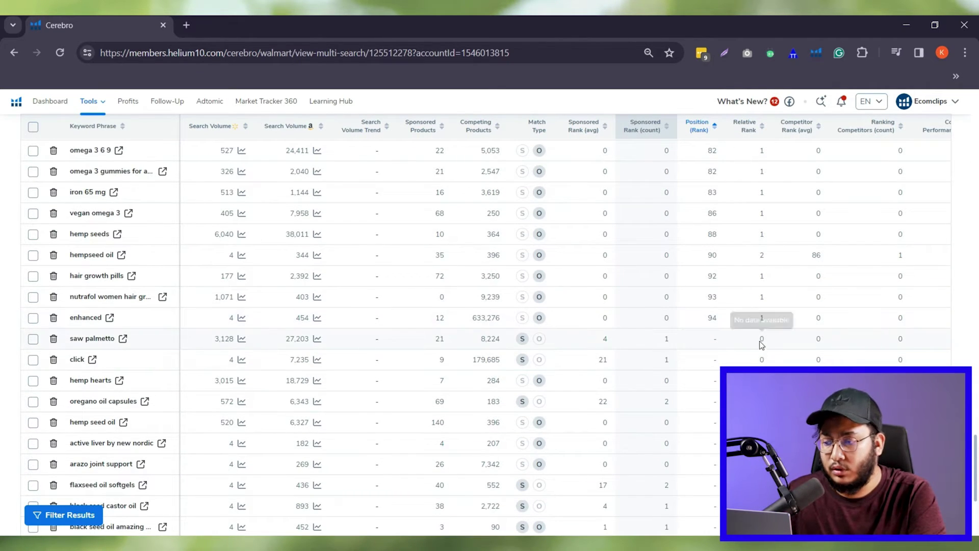
drag(761, 339, 755, 382)
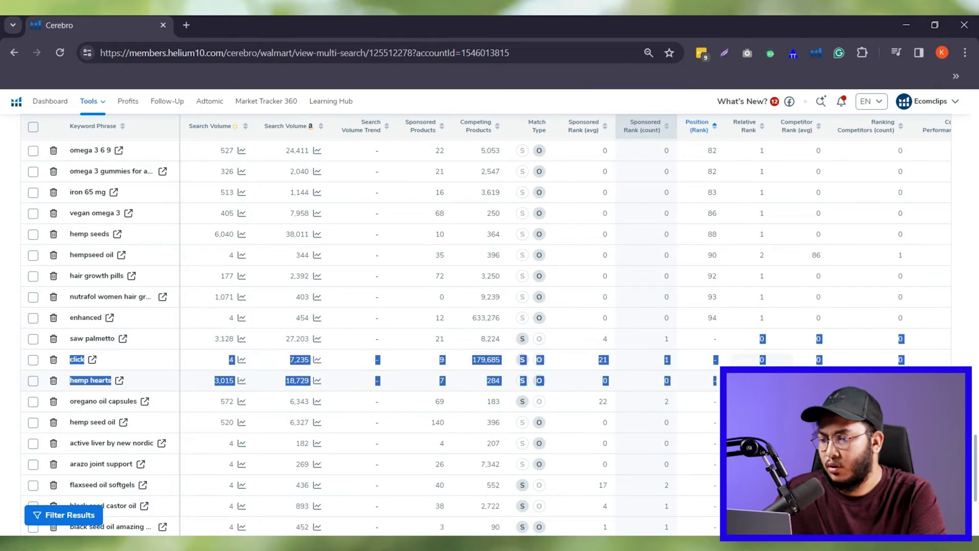
click(770, 342)
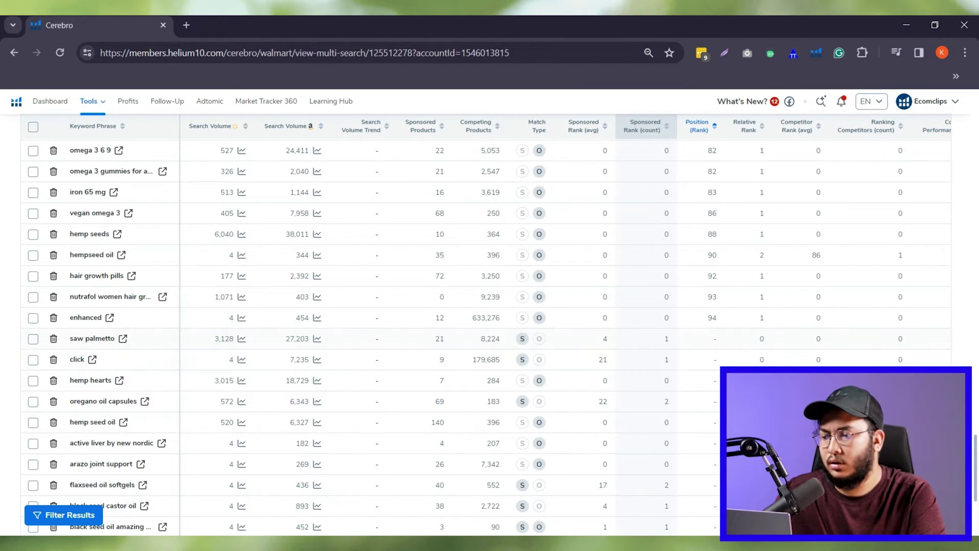
scroll(757, 350, down, 5)
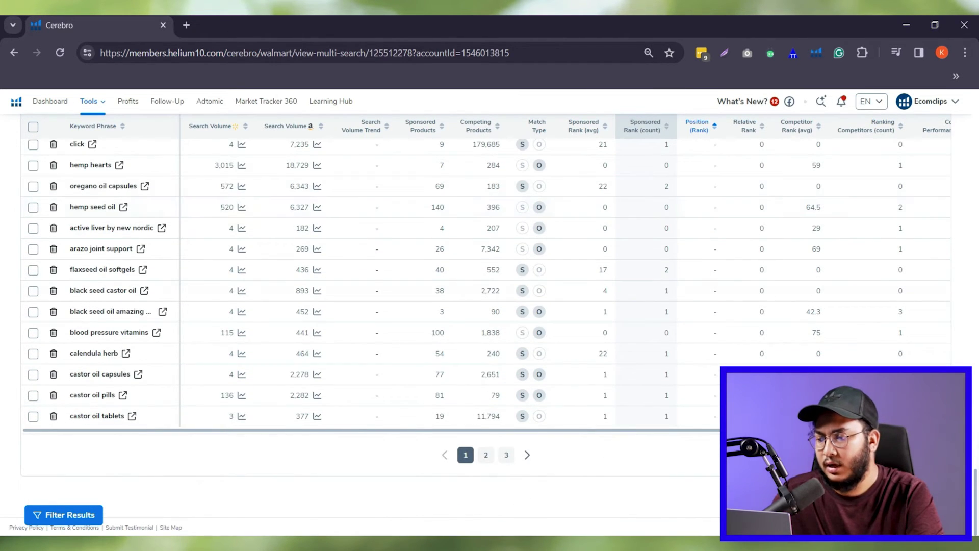
scroll(484, 336, up, 5)
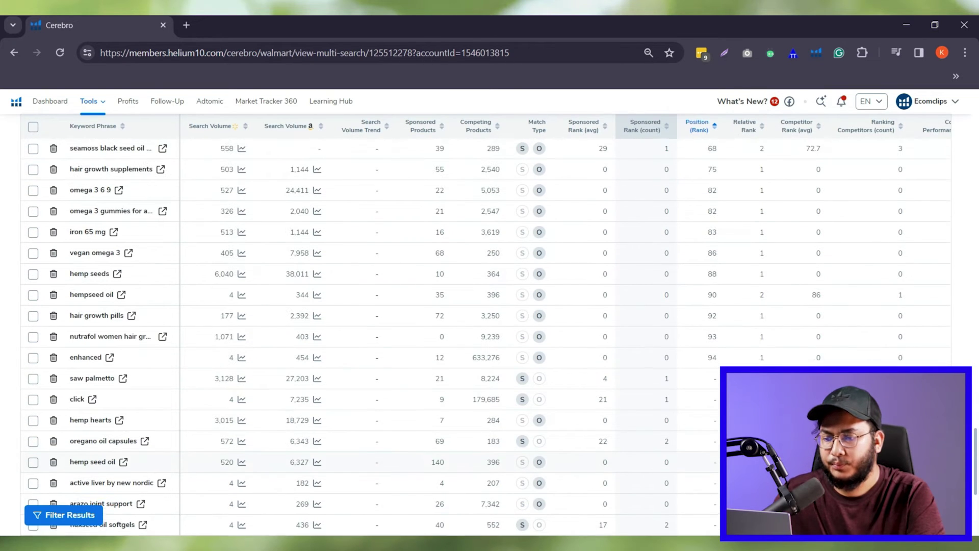
scroll(764, 360, up, 2)
scroll(763, 360, down, 2)
mouse_move(763, 360)
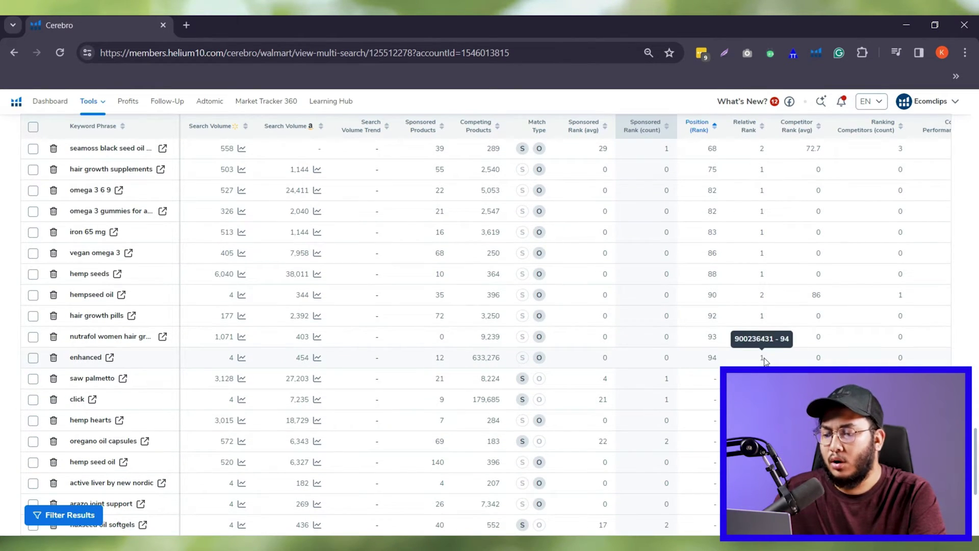
scroll(762, 360, up, 10)
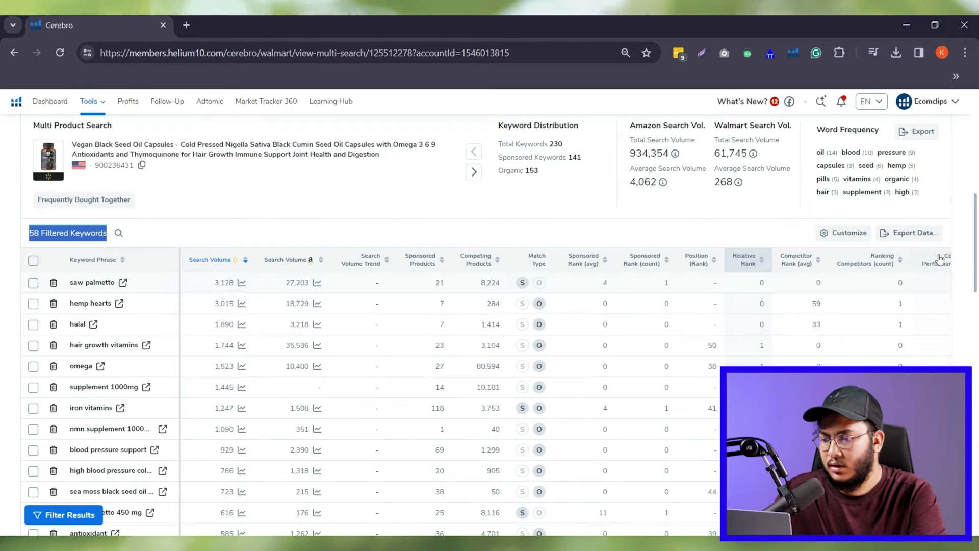
Step: Export the 58 filtered keywords as a CSV file and open it in Excel
click(924, 232)
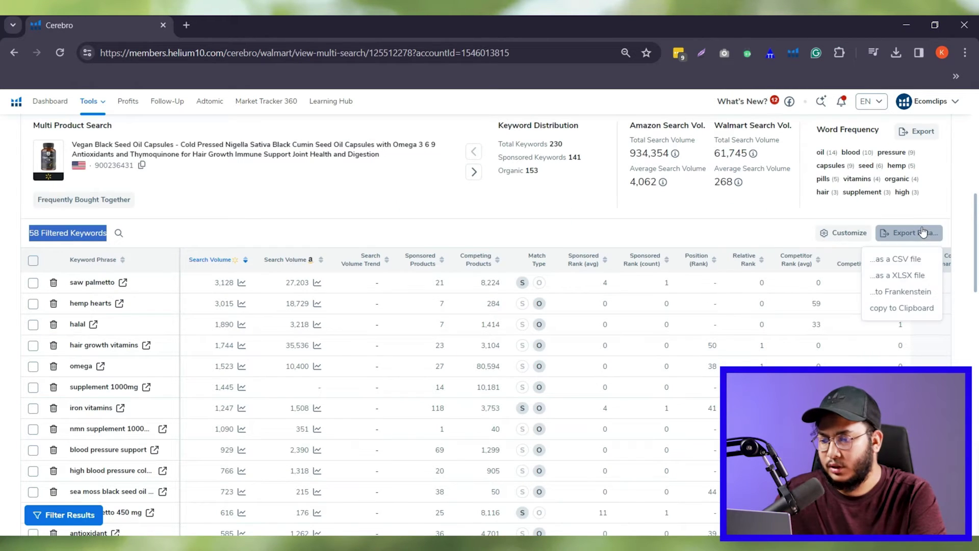
click(915, 260)
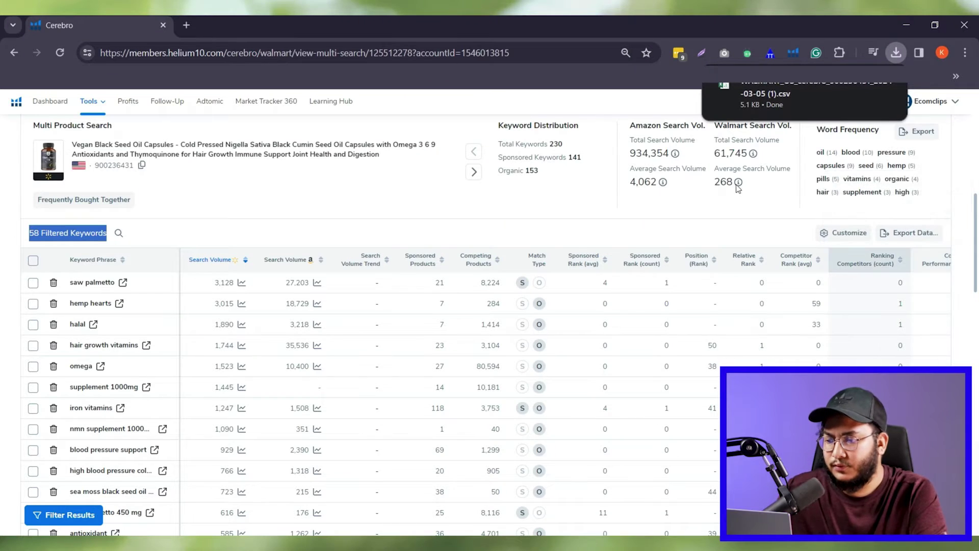
click(775, 97)
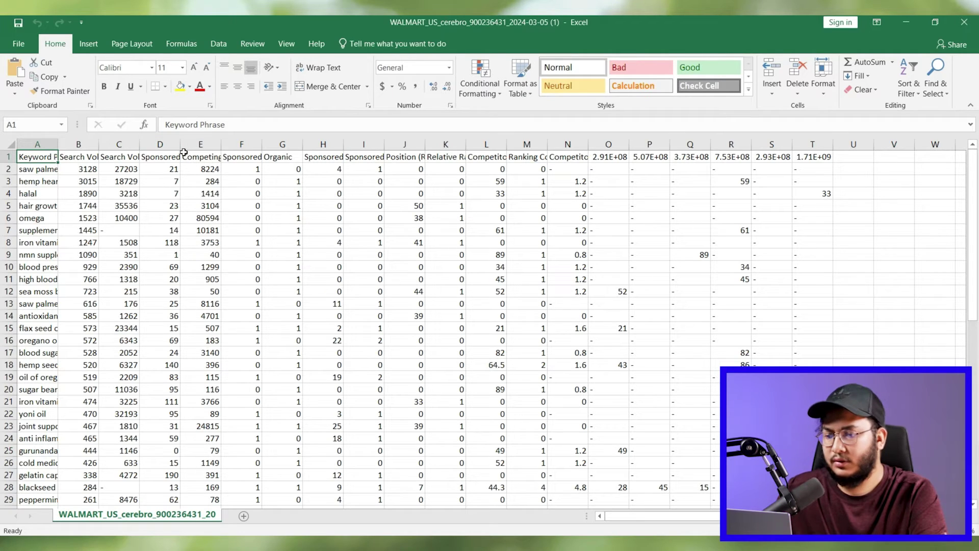
Step: Delete the second search volume, product count and average sponsored rank columns
click(119, 145)
double_click(139, 144)
right_click(153, 147)
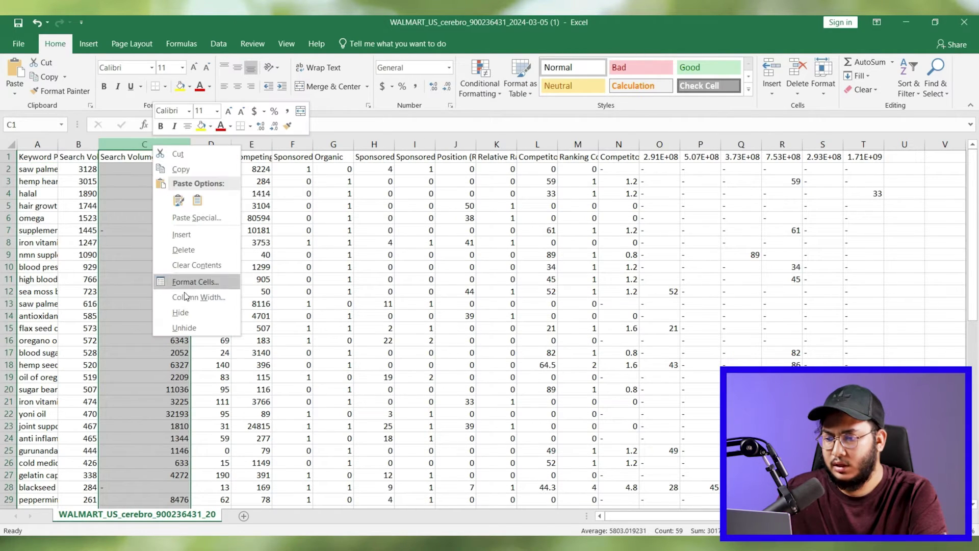
click(184, 250)
click(245, 255)
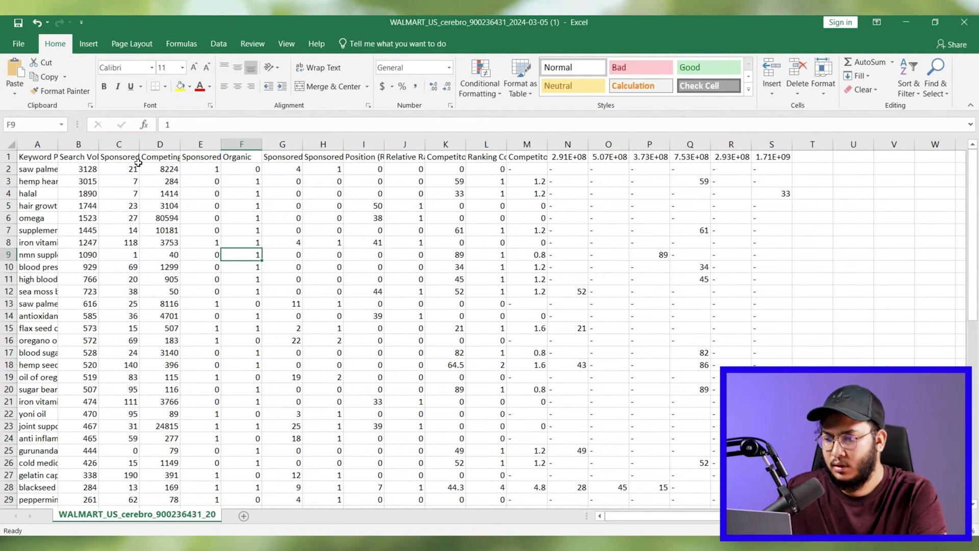
drag(139, 144, 180, 144)
right_click(144, 145)
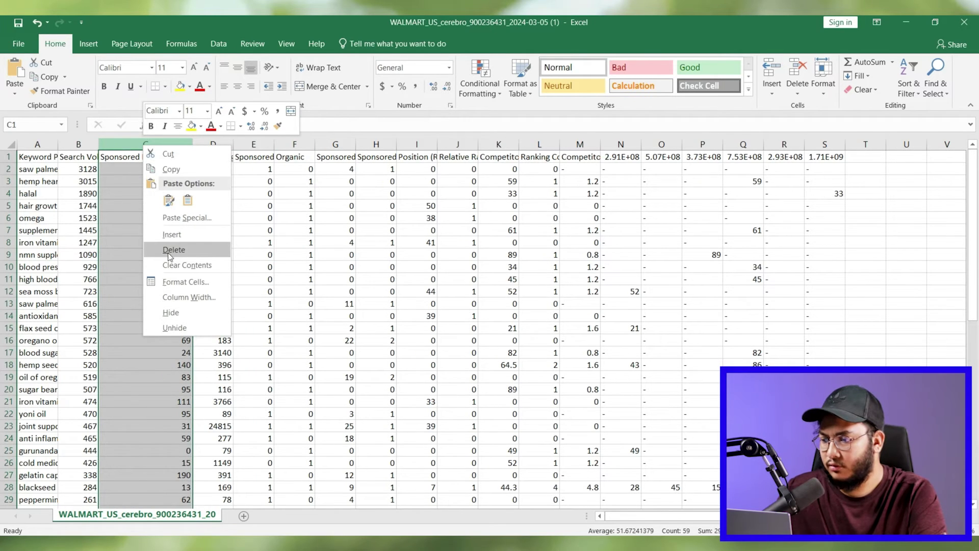
click(168, 250)
click(320, 143)
right_click(320, 144)
click(348, 245)
click(493, 267)
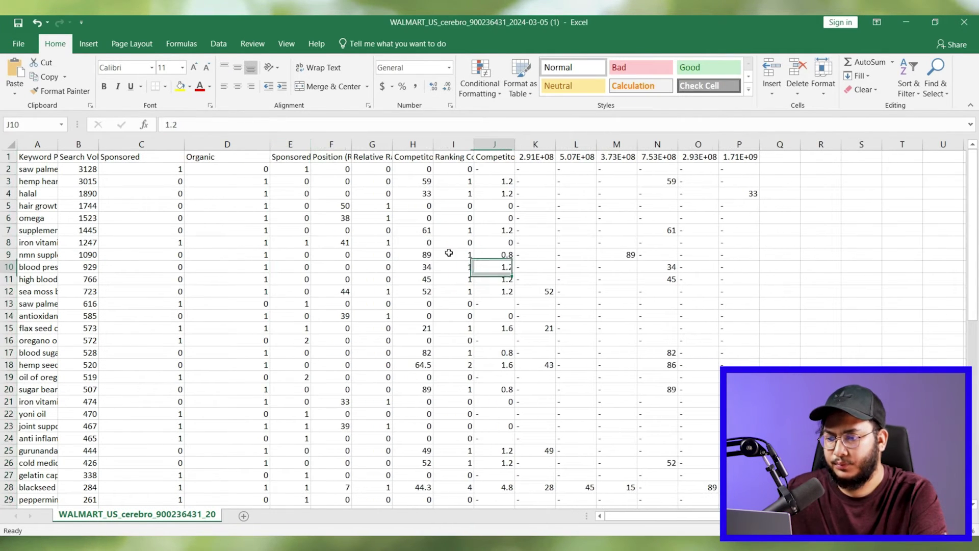
Step: Copy the keyword phrases and search volumes in A2:B59
drag(98, 198, 104, 365)
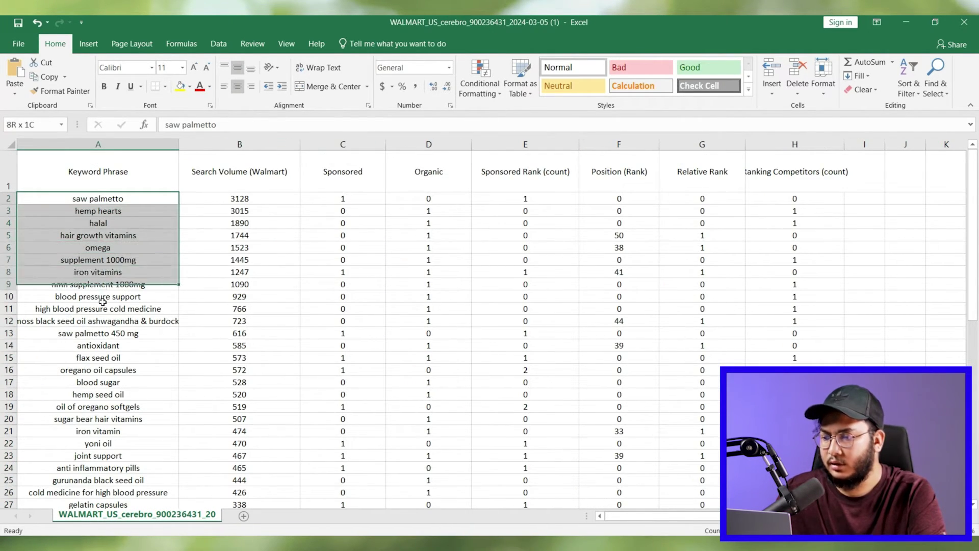
click(240, 211)
click(357, 199)
click(441, 199)
drag(58, 200, 248, 414)
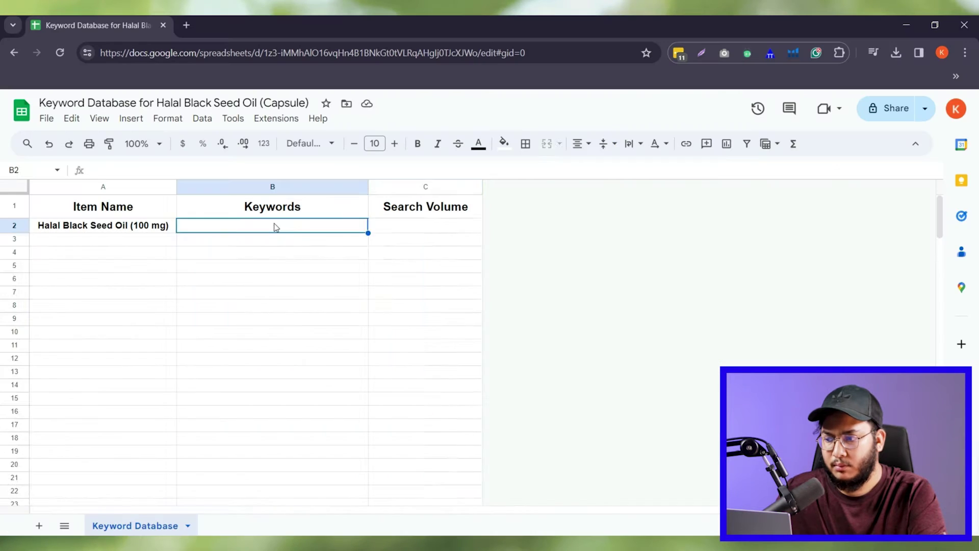
Step: Paste the keywords and volumes into the Keyword Database sheet and widen column B
key(ctrl+v)
key(Down)
key(Right)
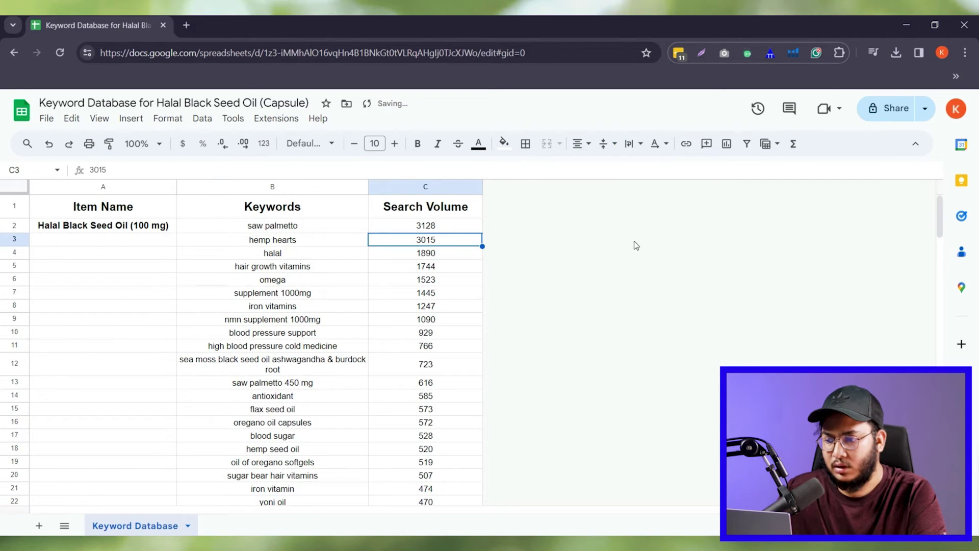
drag(368, 187, 483, 187)
key(alt+Tab)
drag(8, 198, 7, 208)
Step: Clear the saw palmetto and hemp hearts keywords, then look over the Sponsored and Organic columns
right_click(8, 207)
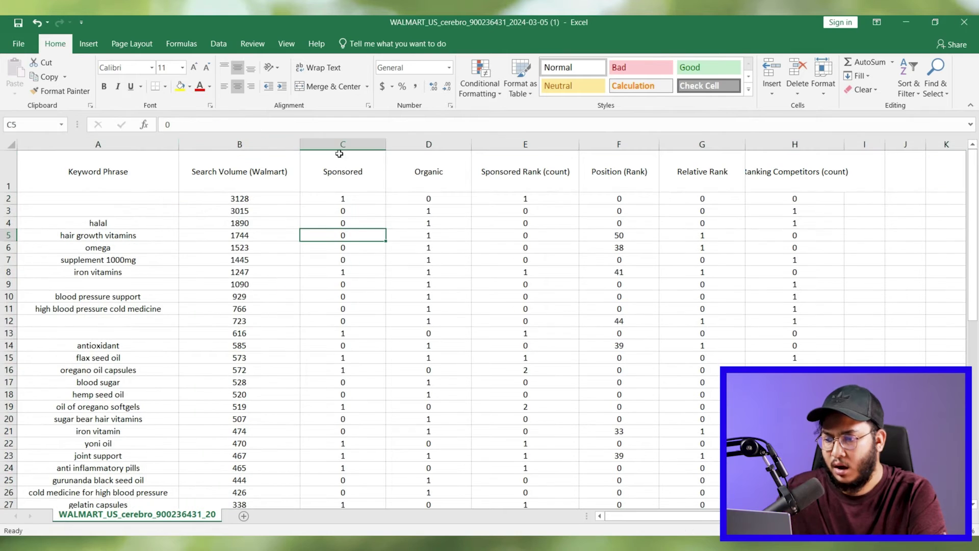
click(339, 153)
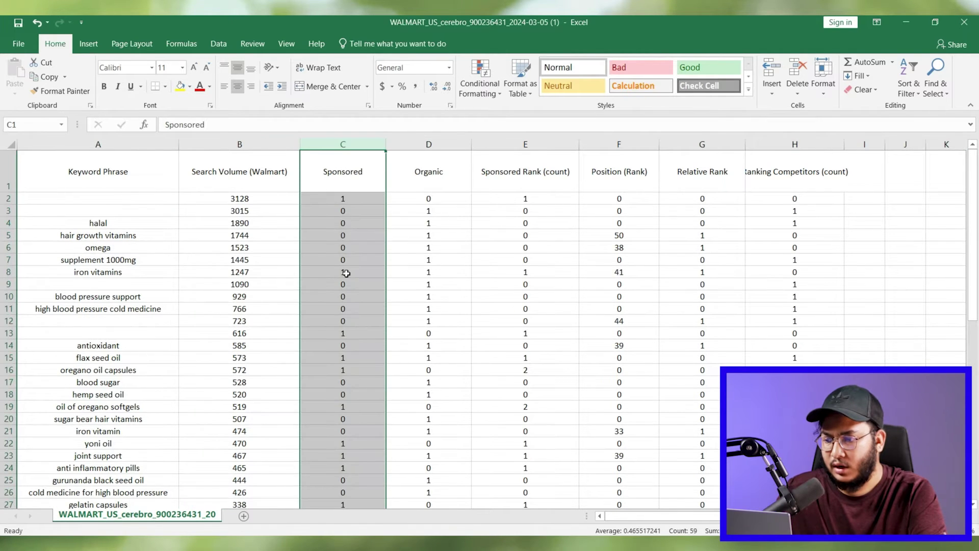
click(343, 171)
click(339, 151)
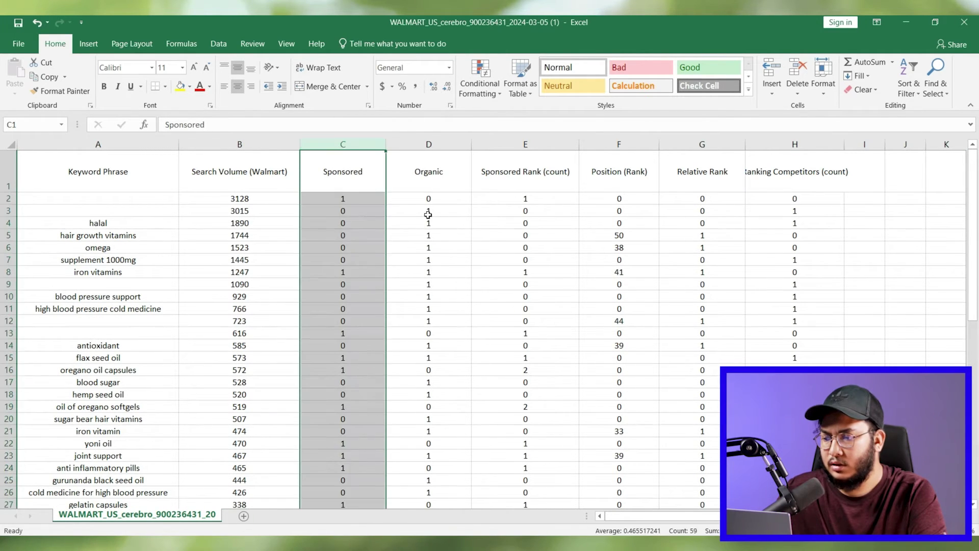
click(425, 212)
click(417, 153)
scroll(433, 326, down, 17)
scroll(433, 325, up, 17)
Step: Review the Sponsored Rank, Position (Rank), Relative Rank and Ranking Competitors columns
click(524, 147)
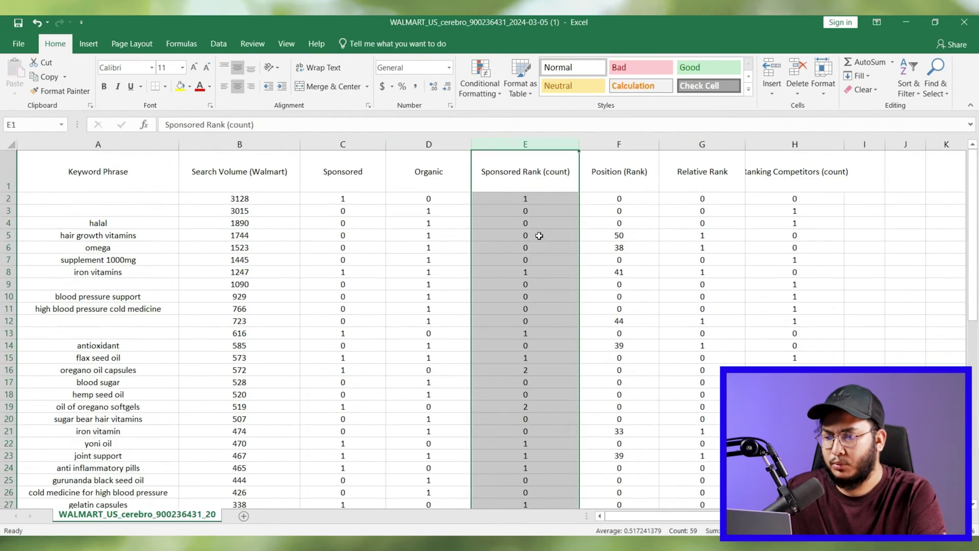
scroll(530, 255, down, 10)
scroll(531, 255, up, 10)
click(633, 147)
scroll(638, 204, down, 9)
scroll(638, 204, up, 9)
click(702, 145)
scroll(704, 255, down, 7)
scroll(786, 168, up, 7)
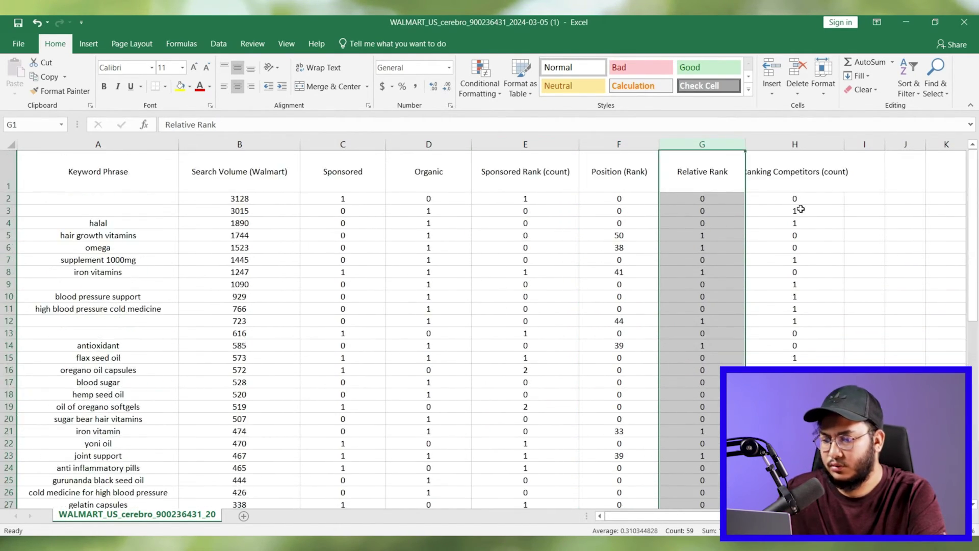
click(781, 171)
Step: Return to the Keyword Phrase column and select the keywords in rows 4 to 23
key(Left)
key(Left)
key(Left)
key(Left)
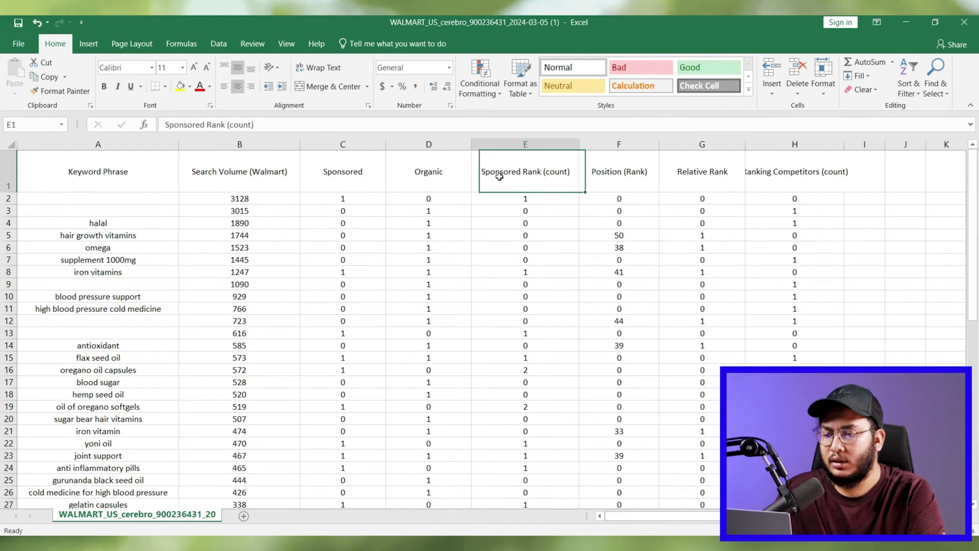
key(Left)
key(Left)
key(Left)
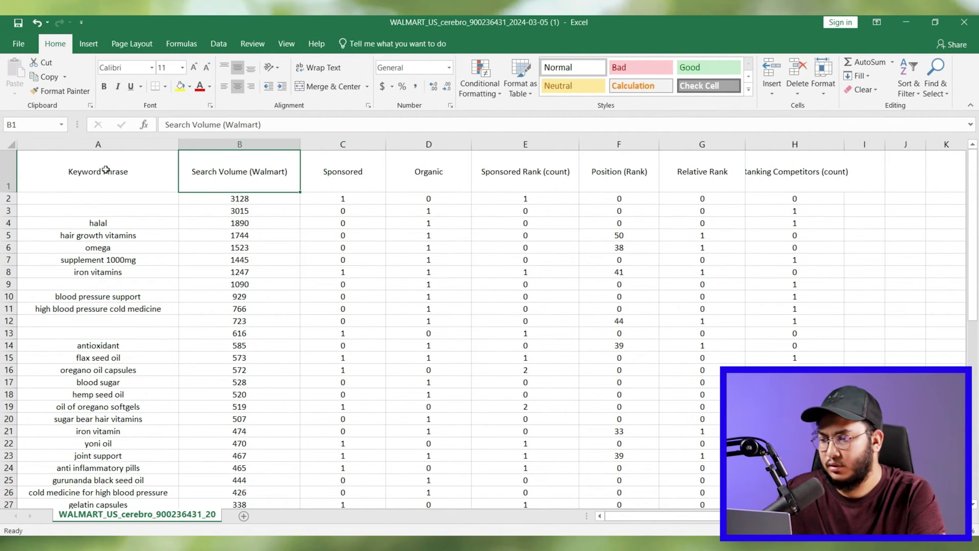
drag(57, 223, 173, 456)
click(182, 294)
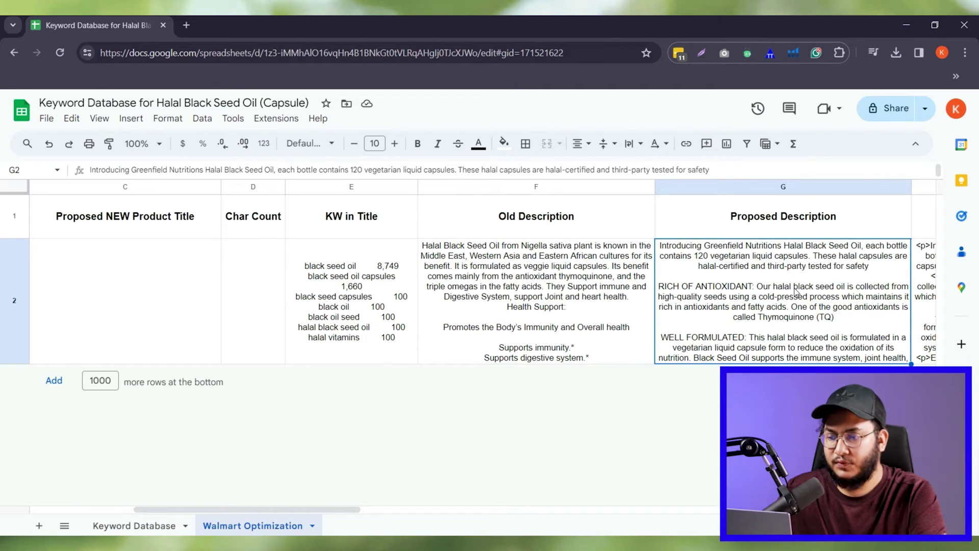
Step: Review the Key Feature 5 and Key Feature 6 cells in the Walmart Optimization sheet
scroll(765, 296, right, 10)
click(722, 298)
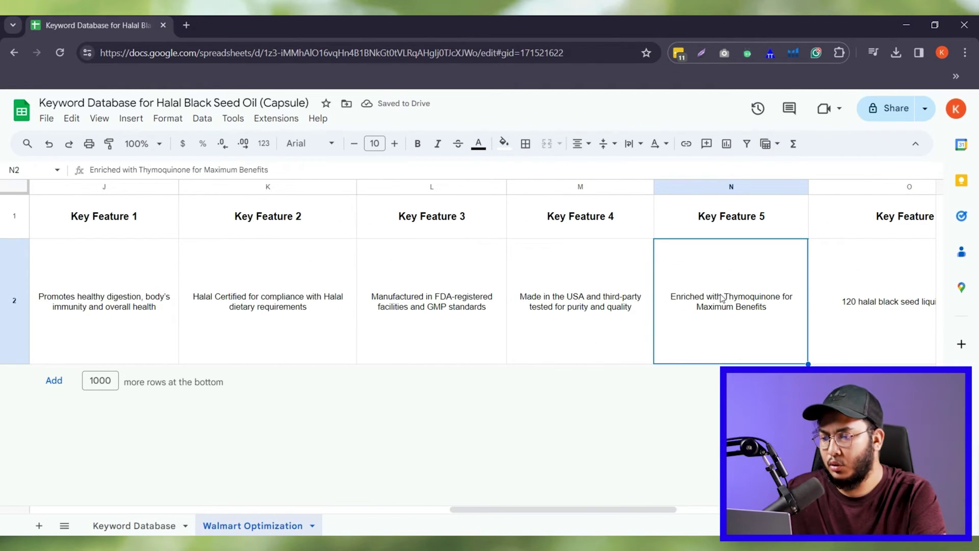
key(Right)
key(Right)
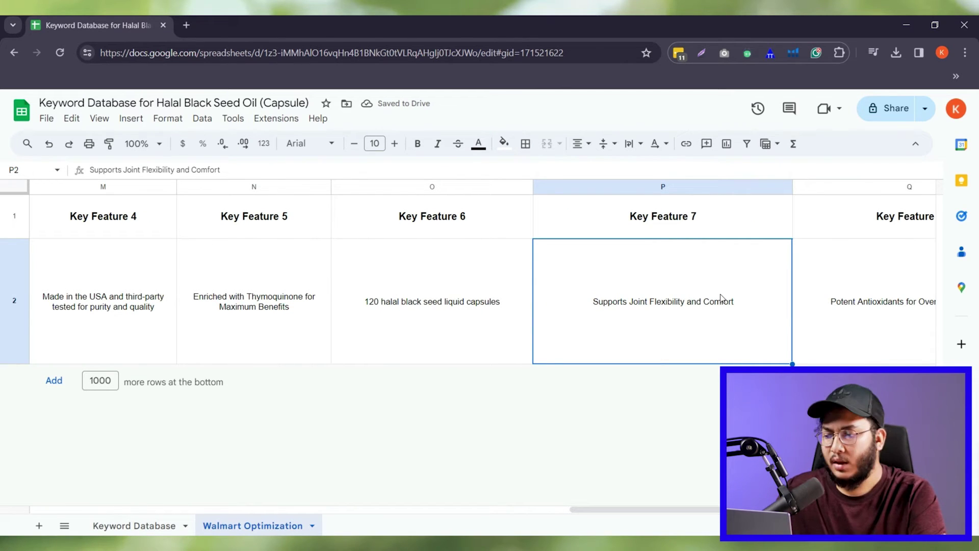
key(Left)
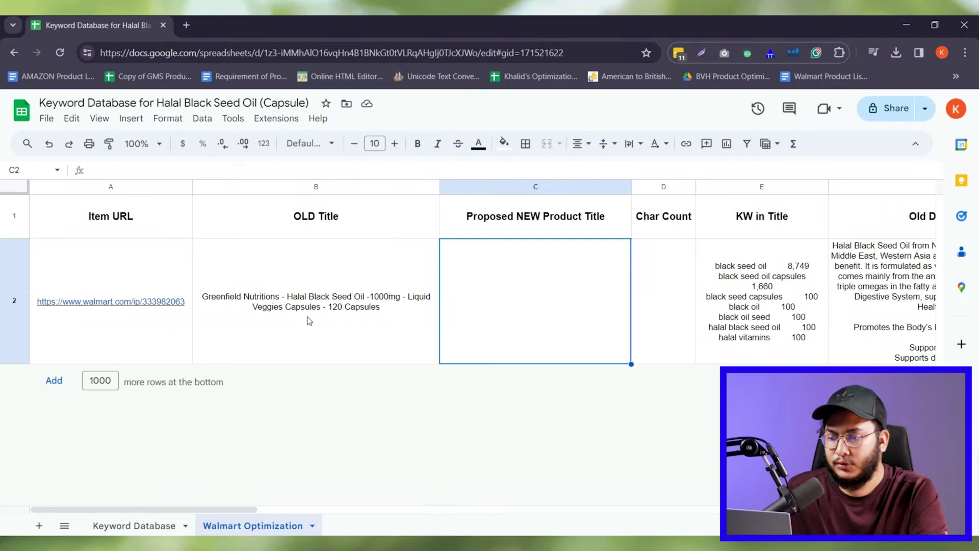
Step: Copy the old Greenfield Nutritions title from cell B2 and switch to Notepad++
click(308, 319)
triple_click(308, 319)
key(ctrl+c)
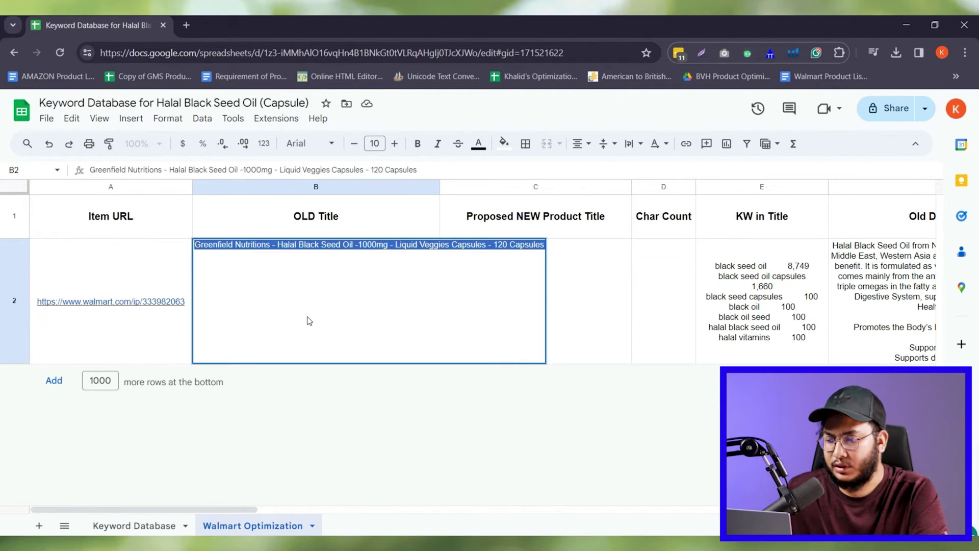
key(alt+Tab)
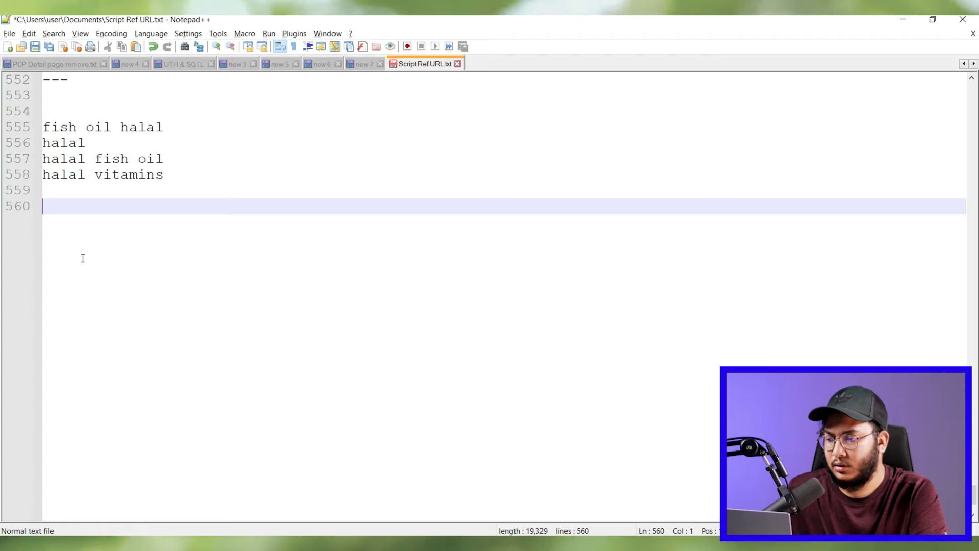
Step: Paste the old title into the Notepad++ notes with a blank line above it
key(ctrl+v)
click(48, 191)
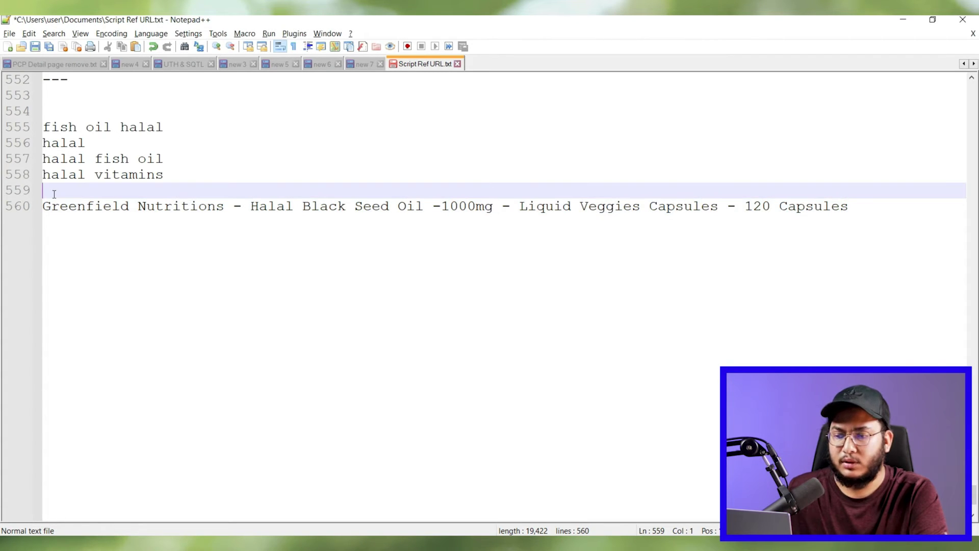
key(Return)
scroll(71, 204, up, 2)
scroll(73, 213, up, 2)
scroll(73, 212, up, 1)
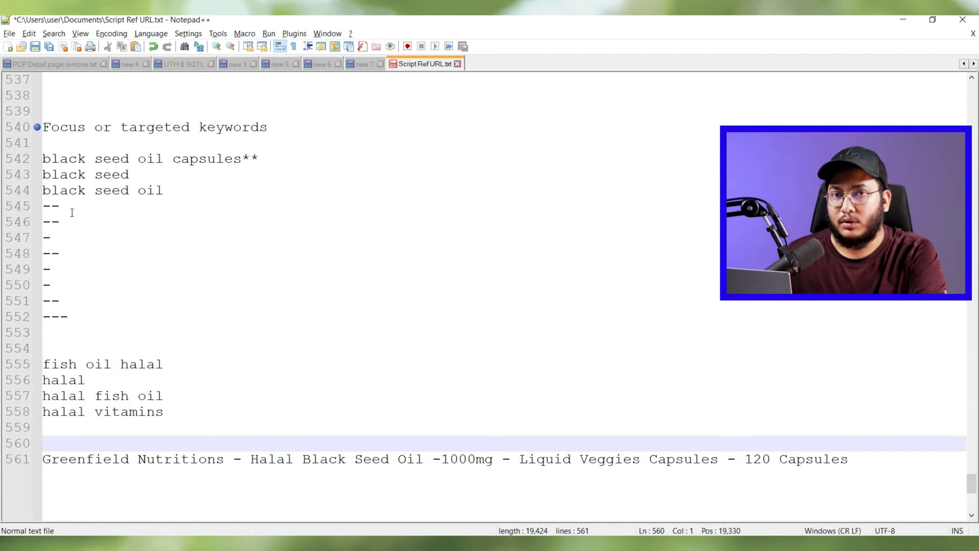
scroll(74, 213, down, 1)
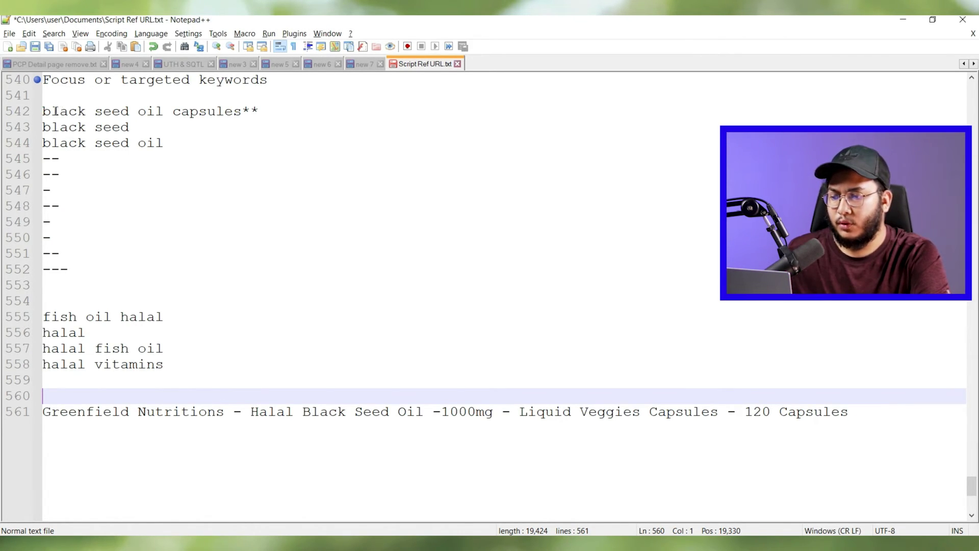
Step: Copy the keyword 'black seed oil capsules' and start new lines below the old title
drag(43, 111, 243, 111)
key(ctrl+c)
scroll(285, 310, down, 1)
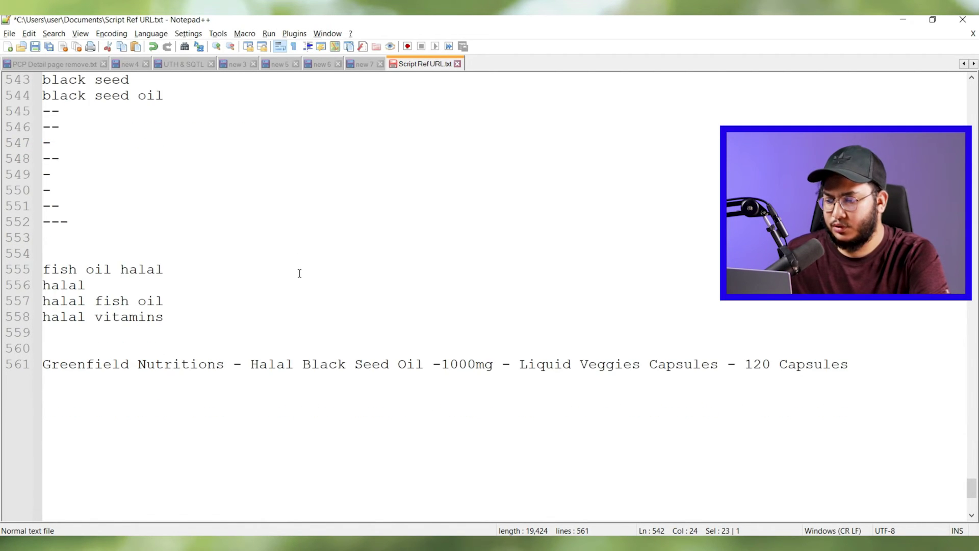
click(86, 403)
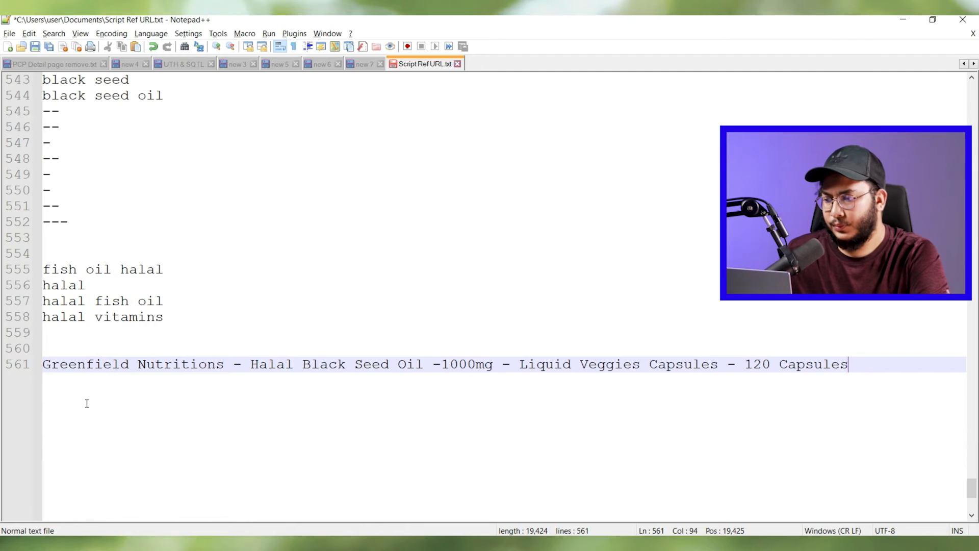
key(Return)
key(Return)
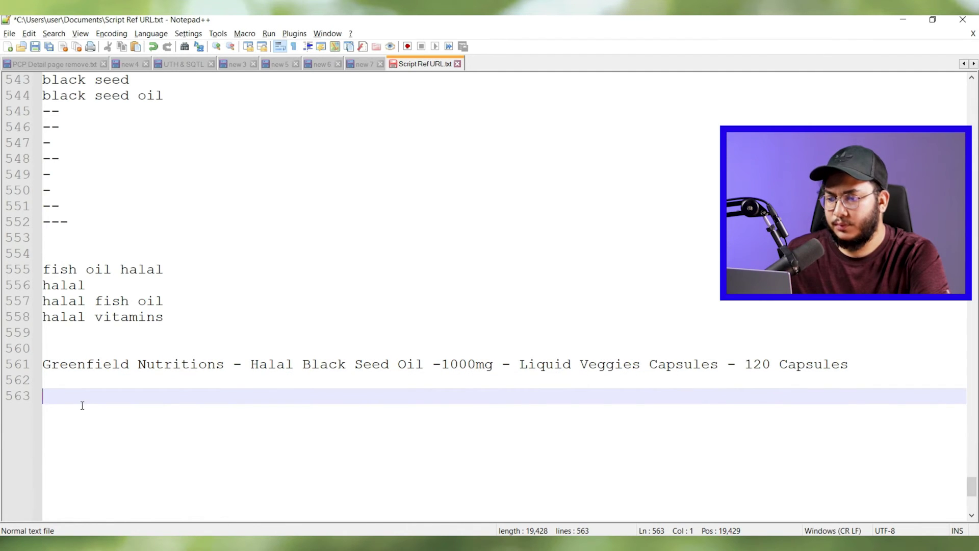
Step: Paste 'black seed oil capsules' on line 563 with 'Greenfield Nutritions' before it
key(ctrl+v)
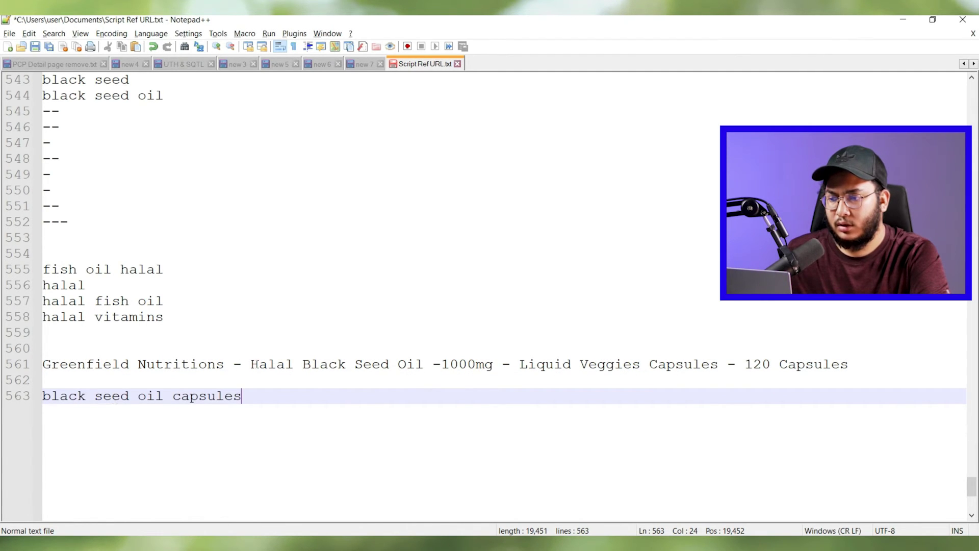
drag(226, 365, 37, 367)
key(ctrl+c)
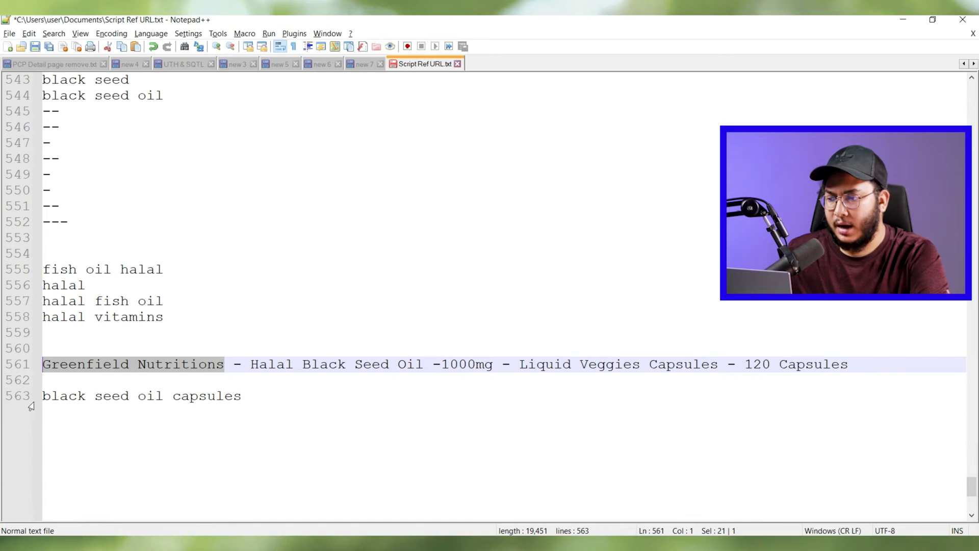
click(45, 395)
key(ctrl+v)
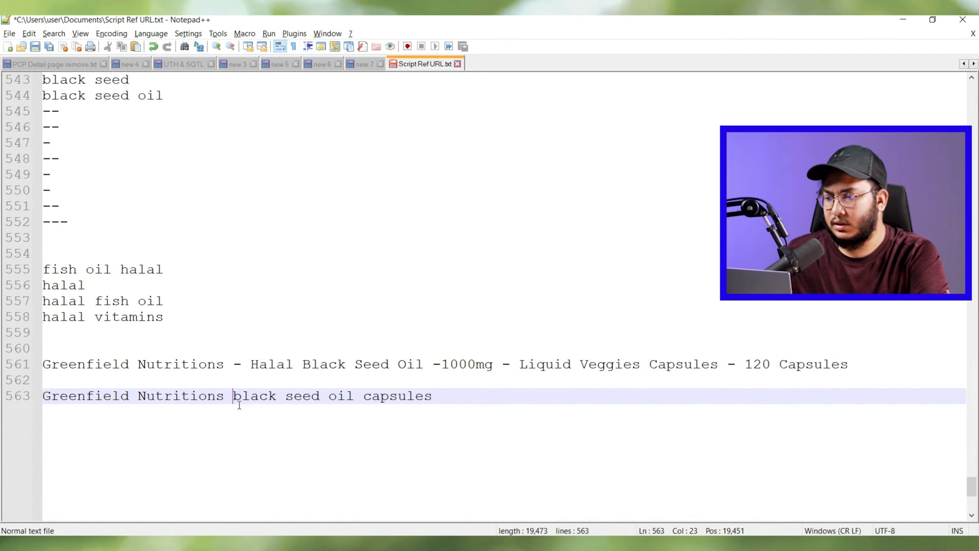
Step: Title-case the keyword to 'Black Seed Oil Capsules'
key(BackSpace)
text(B)
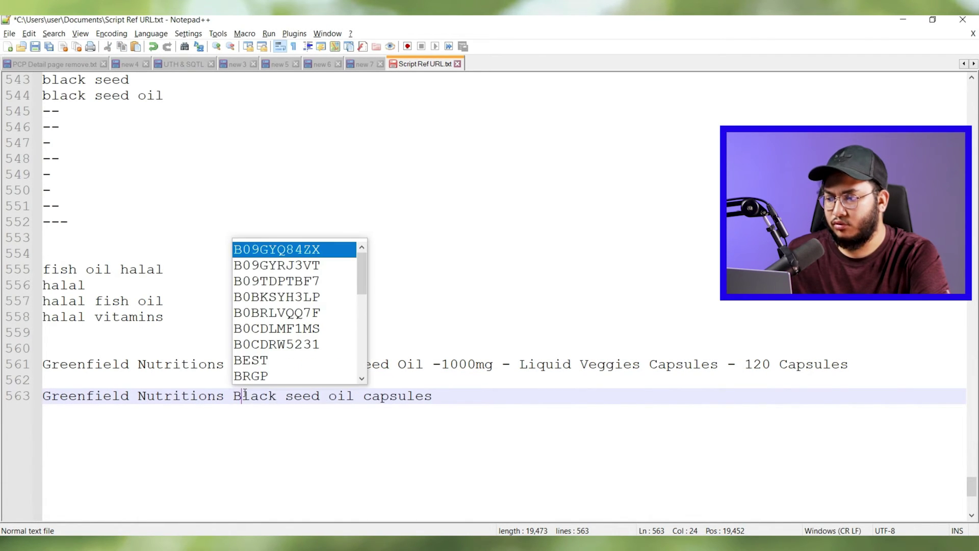
click(294, 395)
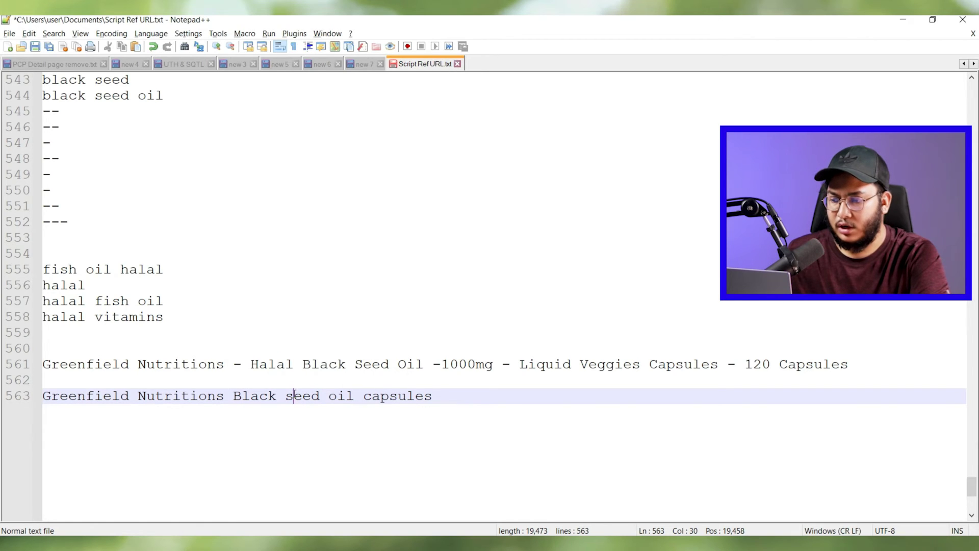
key(BackSpace)
text(S)
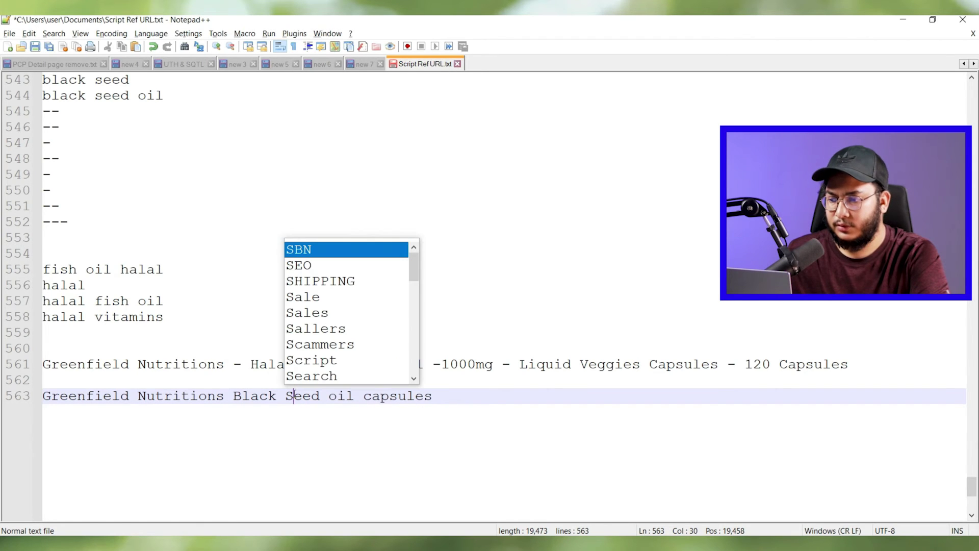
click(340, 396)
key(BackSpace)
text(O)
key(ctrl+Right)
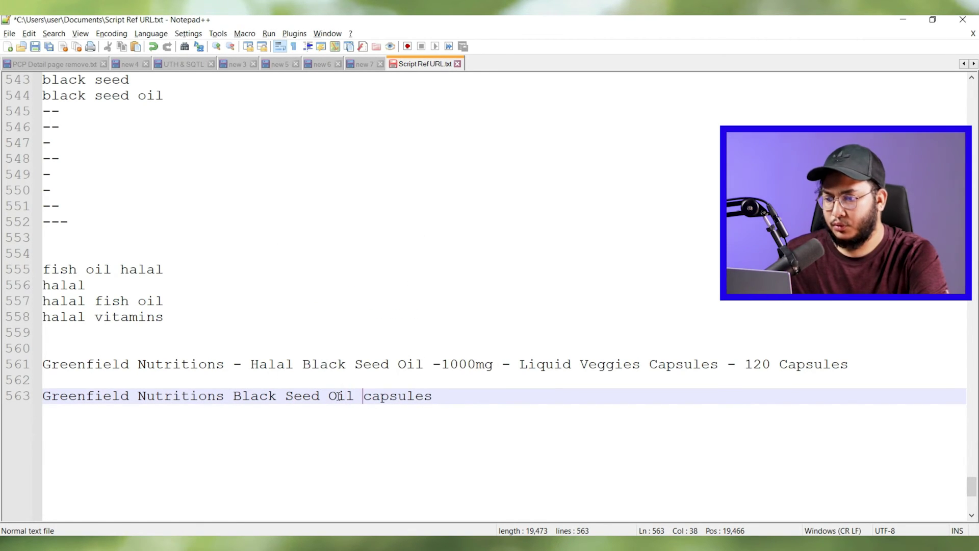
key(BackSpace)
text(C)
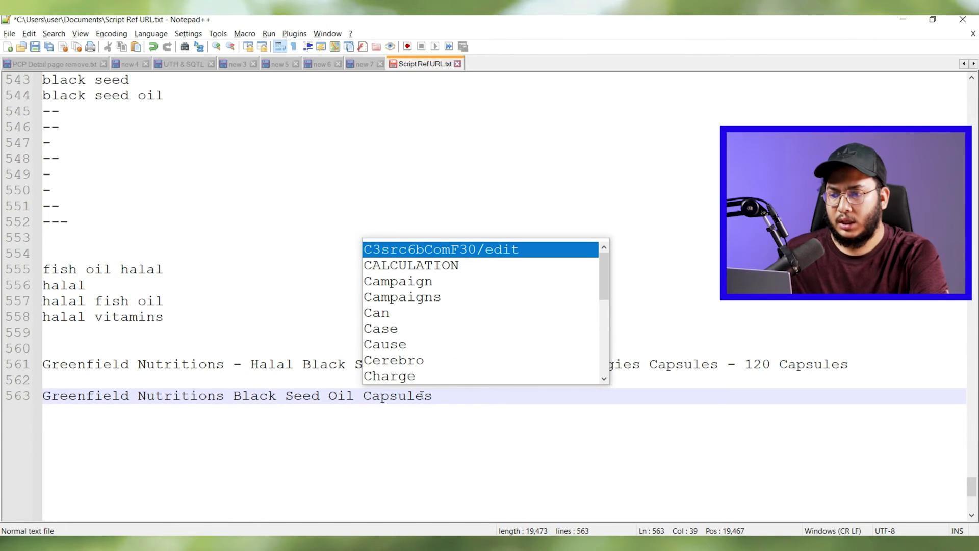
Step: Capitalise 'Vitamins' and change the strength from 100mg to 1000mg
click(451, 399)
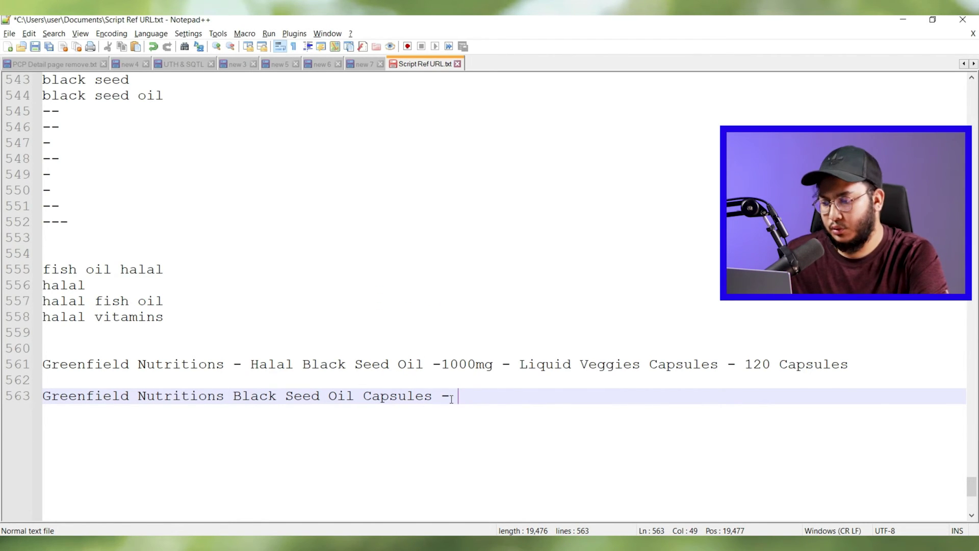
click(684, 397)
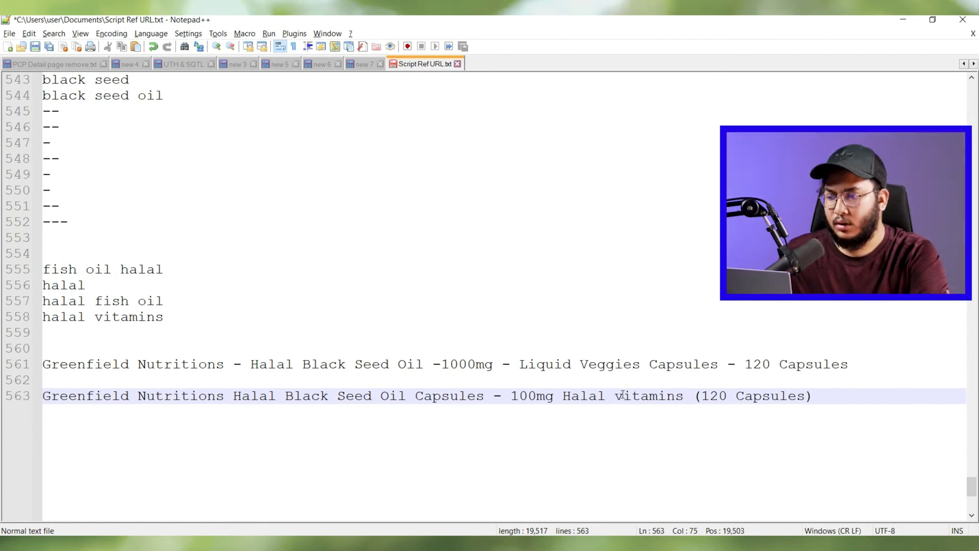
key(BackSpace)
text(V)
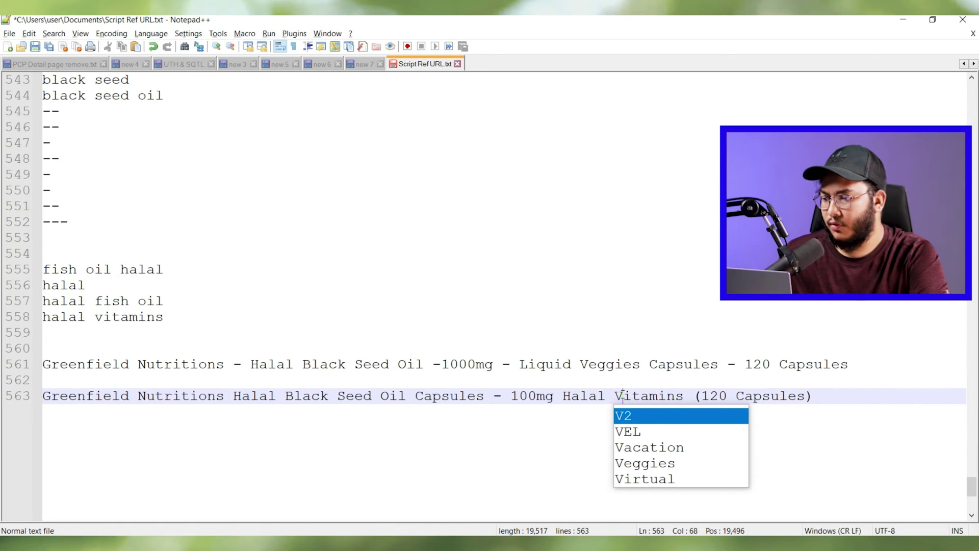
key(Left)
key(Left)
key(Left)
key(Left)
key(Left)
key(Left)
key(Left)
key(Left)
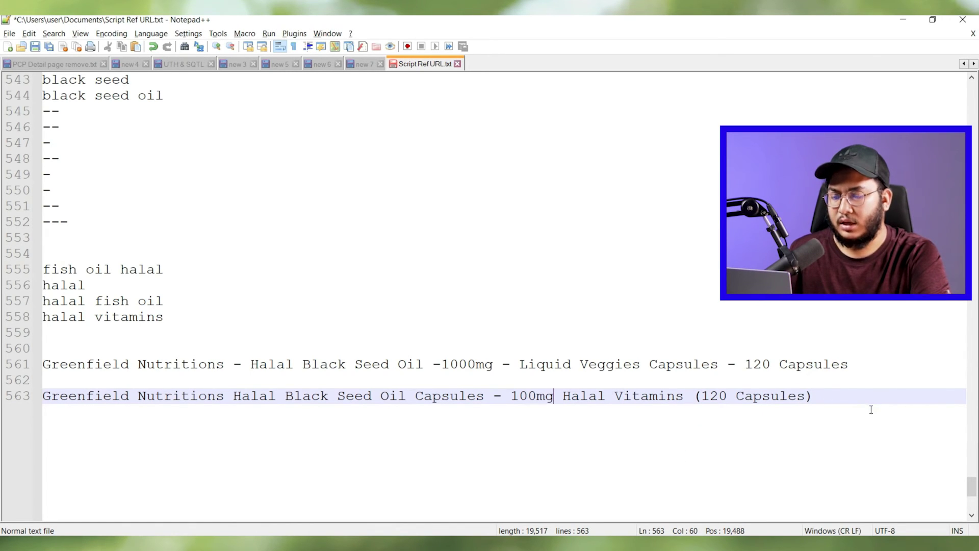
key(Delete)
click(537, 396)
text(0)
Step: Remove the trailing '(120 Capsules)' text and check the Halal Vitamins keyword line
drag(872, 410, 3, 398)
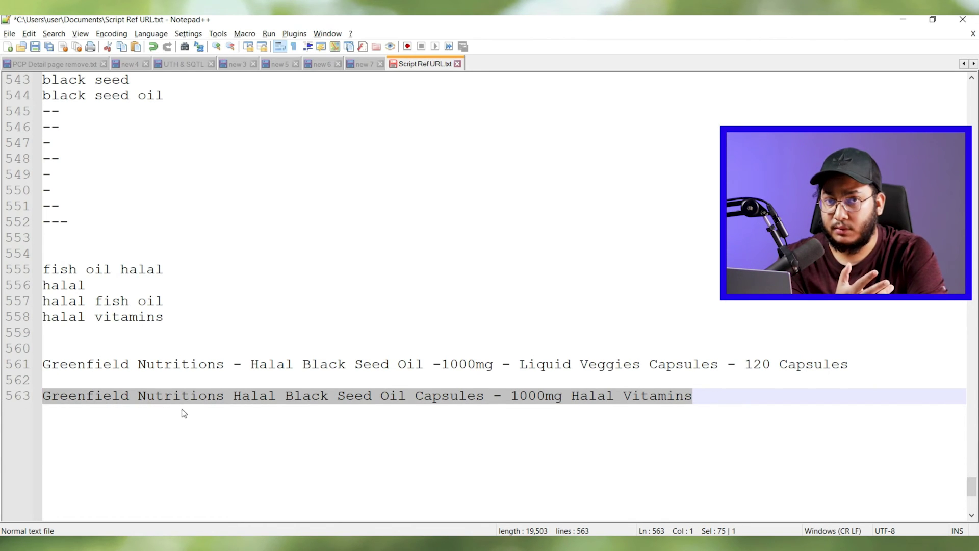
key(End)
key(shift+F3)
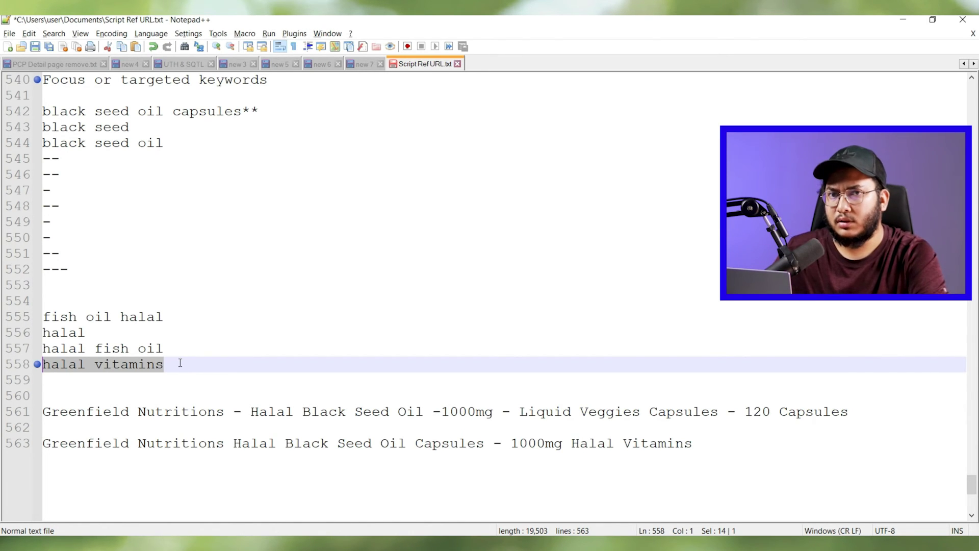
scroll(357, 377, down, 1)
click(542, 395)
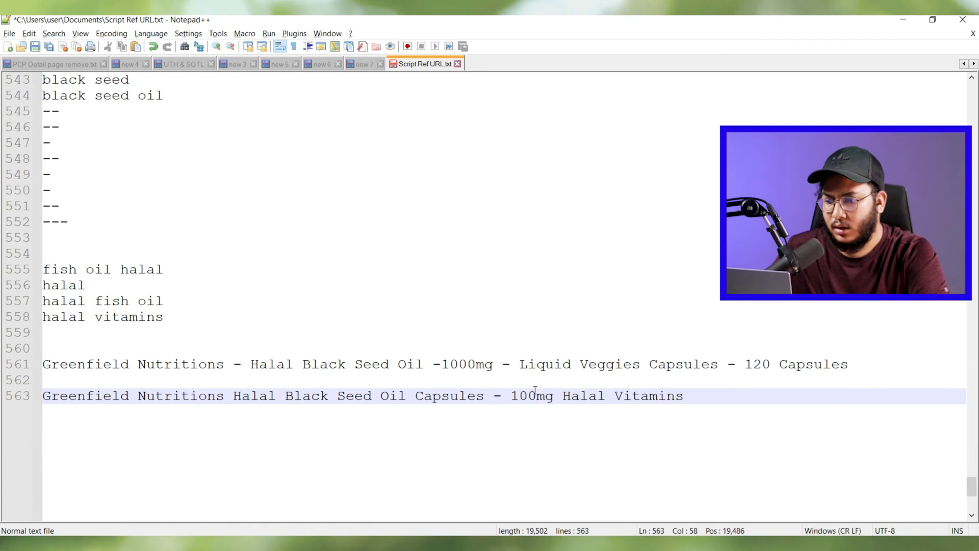
Step: Copy the finished 'Greenfield Nutritions Halal Black Seed Oil Capsules - 1000mg Halal Vitamins' title and return to Sheets
drag(730, 399, 42, 396)
key(alt+Tab)
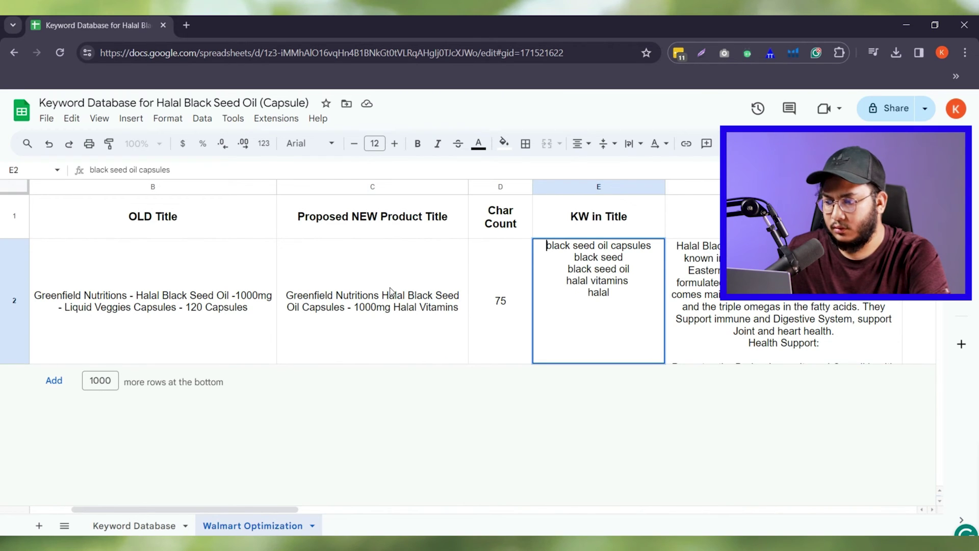